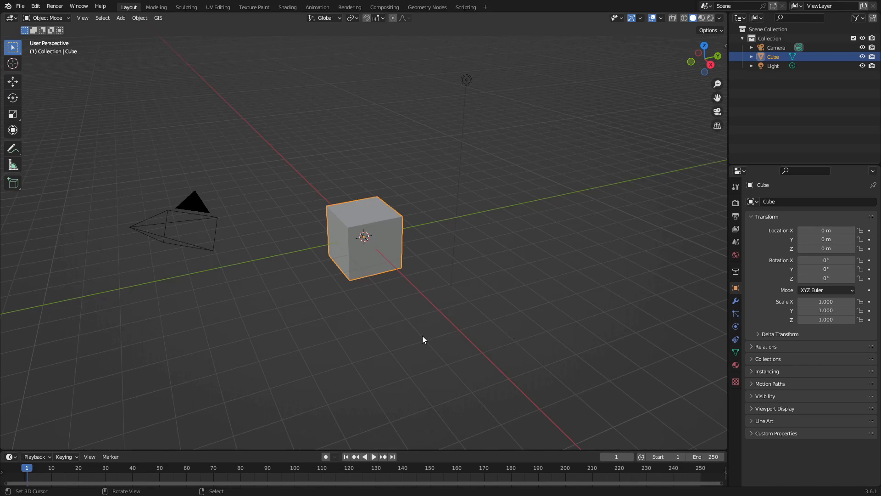
Delete the default cube from the scene.
scroll(376, 261, "up", 2)
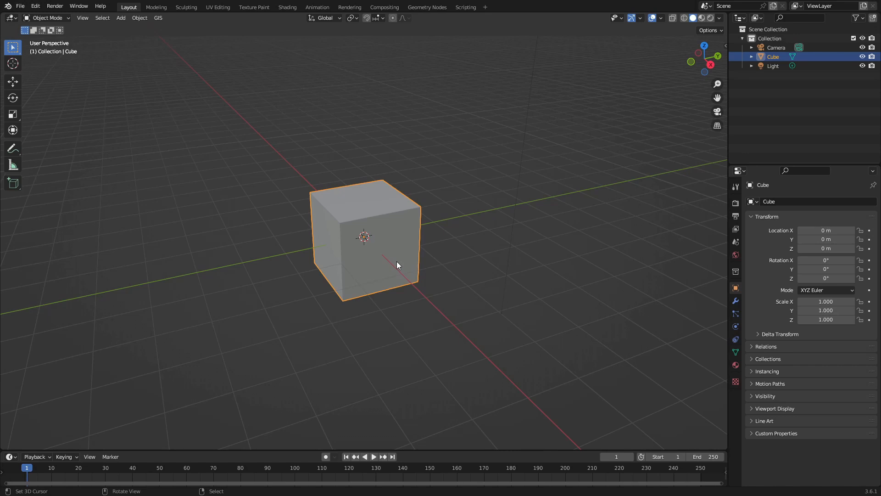
key("x")
left_click(397, 260)
Add an ico sphere mesh at the origin with its subdivisions set to 1.
key("shift+a")
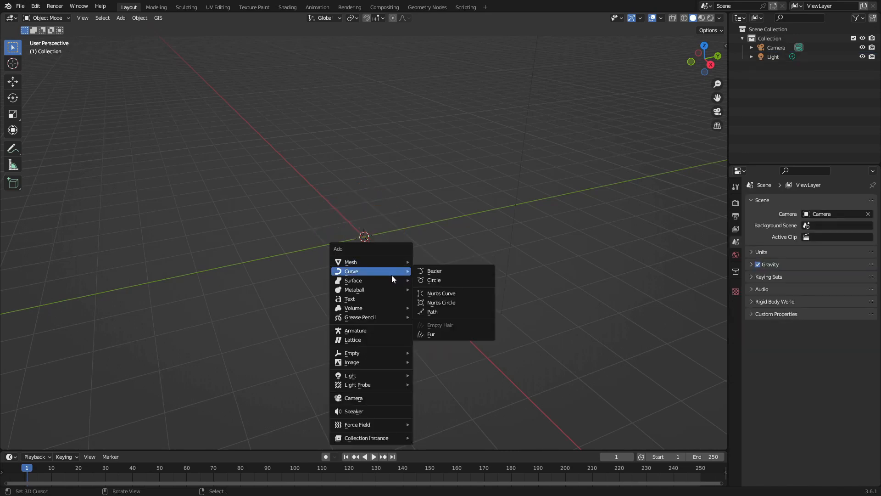
mouse_move(390, 279)
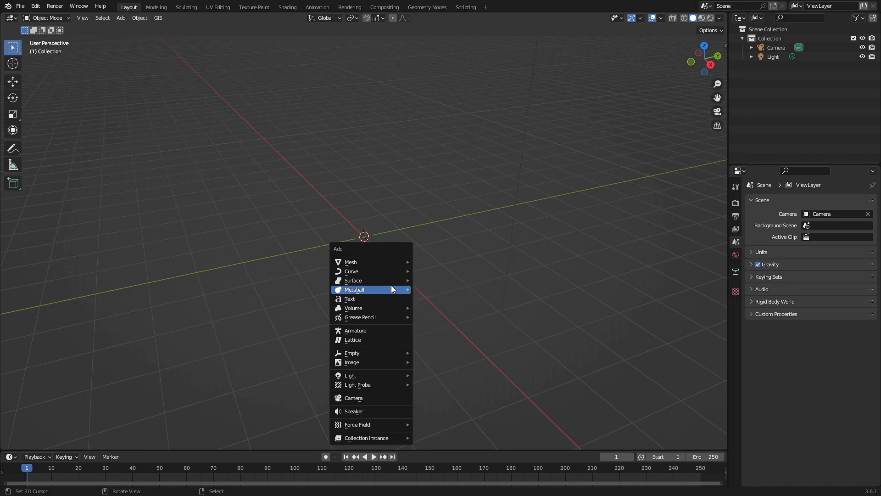
mouse_move(397, 260)
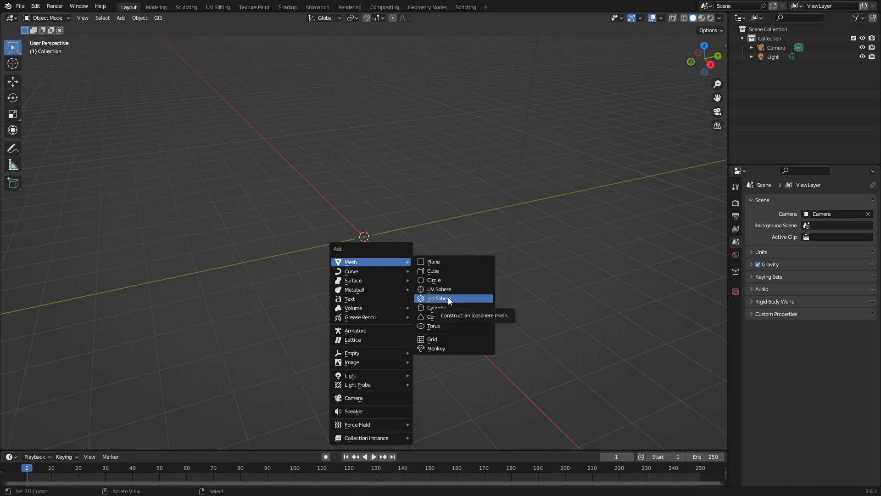
left_click(421, 299)
left_click(87, 441)
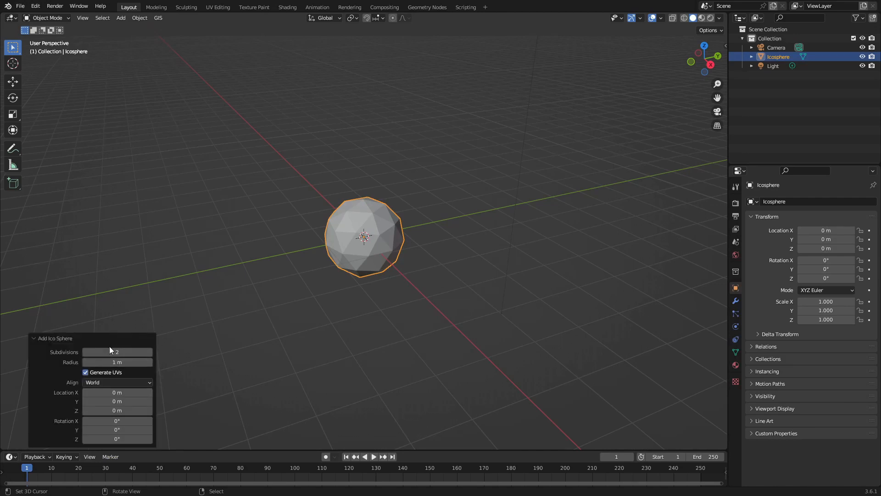
left_click(84, 352)
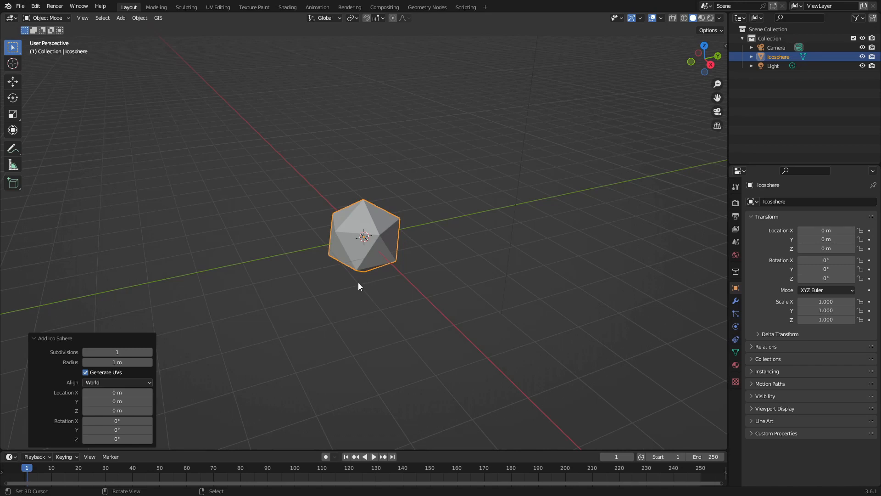
key("Tab")
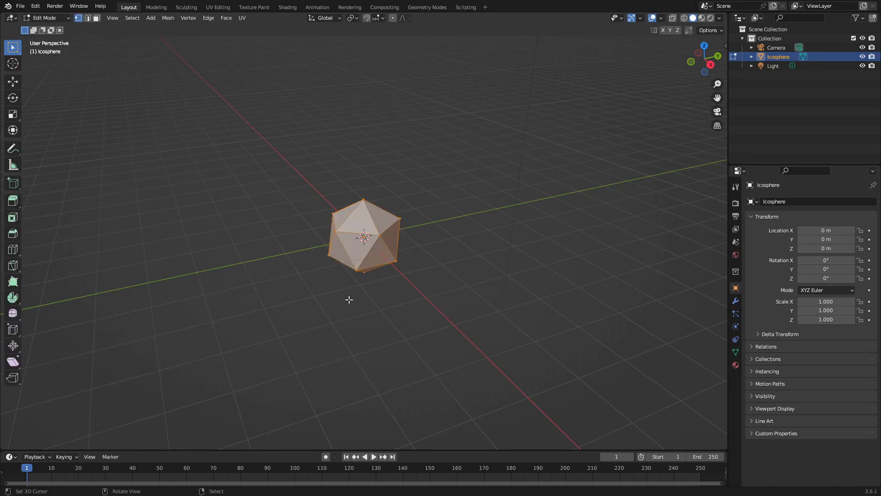
key("Tab")
Duplicate the icosphere three times, leaving every copy in place at the origin.
scroll(393, 284, "up", 5)
middle_click_drag(393, 284, 411, 278)
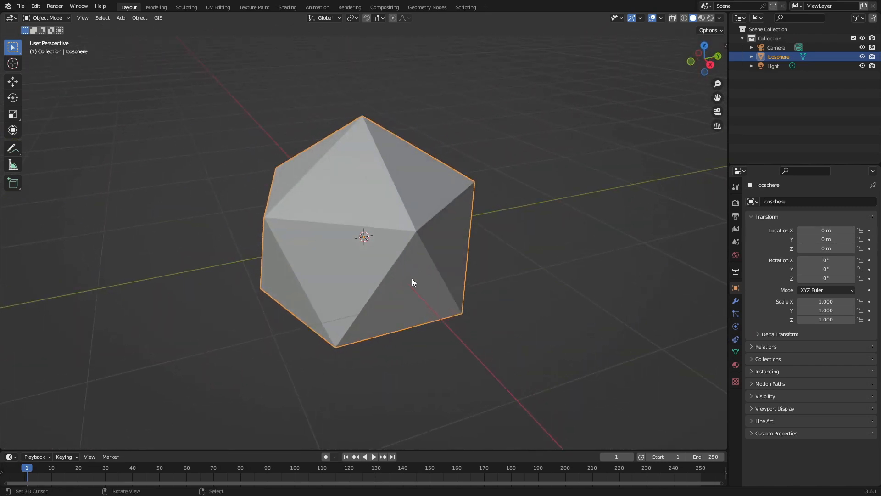
scroll(412, 278, "up", 3)
scroll(411, 278, "down", 3)
key("shift+d")
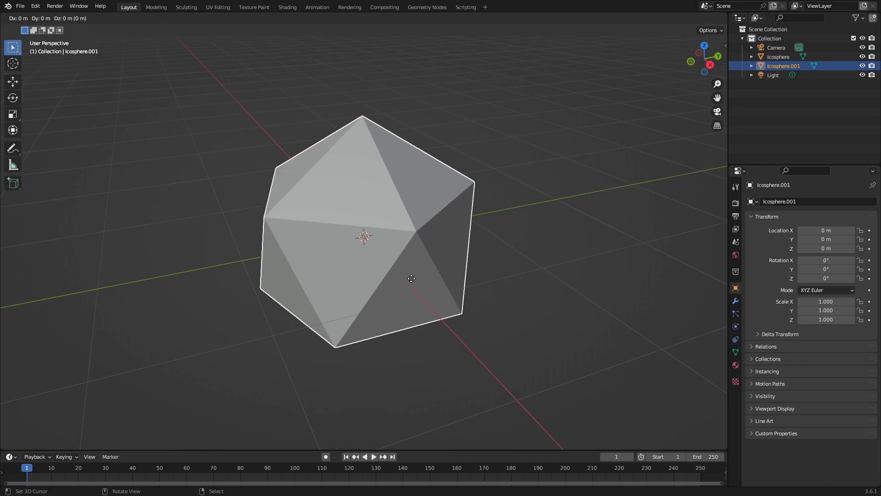
left_click(411, 278)
key("shift+d")
left_click(411, 278)
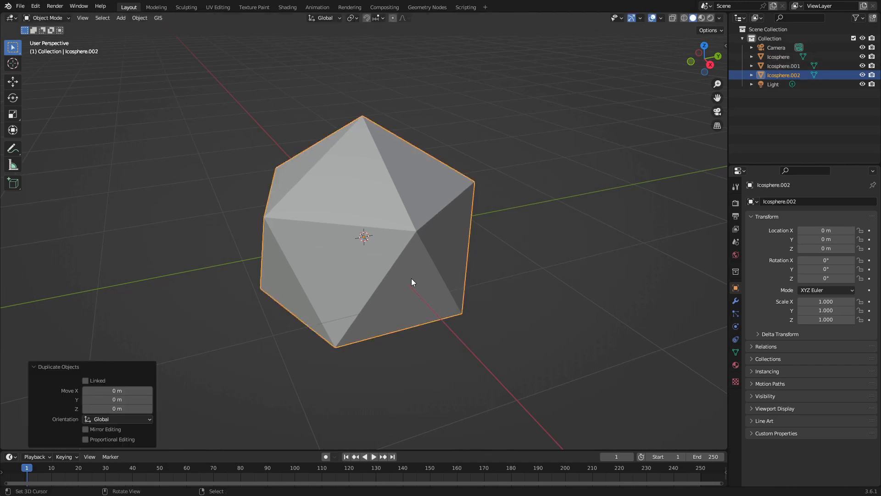
key("shift+d")
left_click(411, 278)
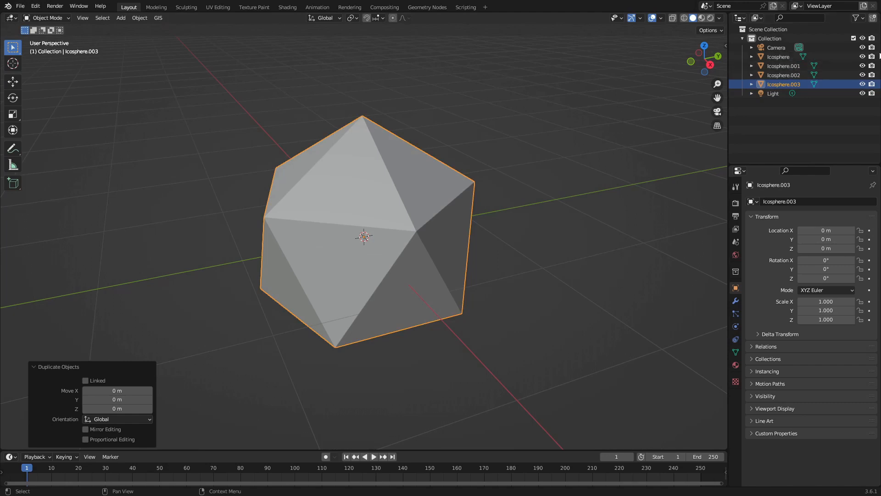
Hide Icosphere, Icosphere.002 and Icosphere.003 in the viewport, keeping only Icosphere.001 shown.
left_click(862, 57)
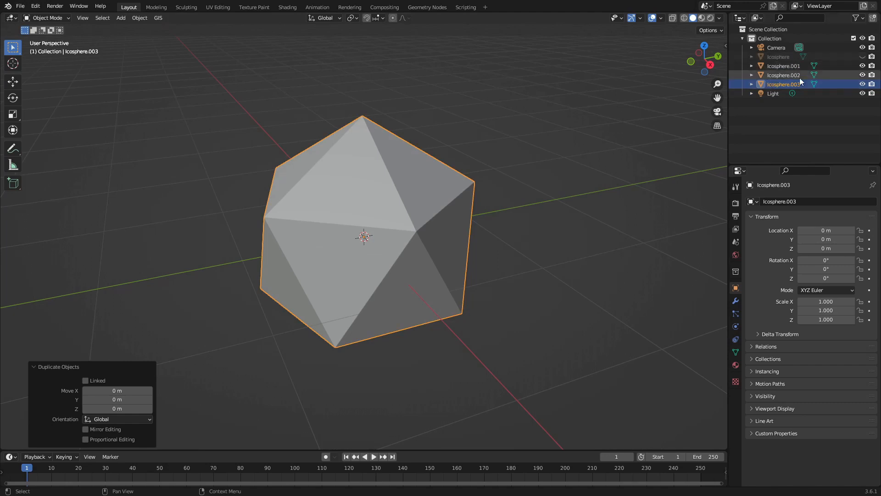
left_click(862, 76)
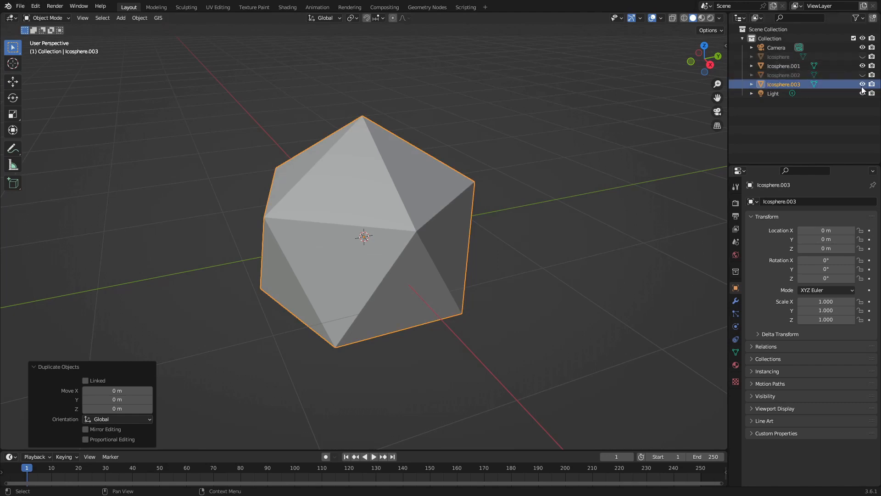
left_click(862, 85)
Examine the triangular faces of the visible icosphere from above and from several sides.
scroll(480, 147, "down", 8)
scroll(464, 156, "up", 7)
scroll(461, 149, "down", 4)
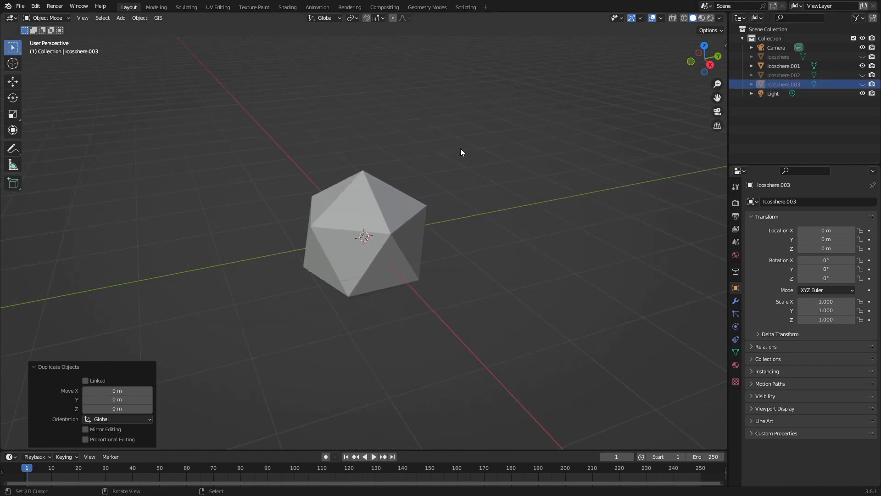
scroll(467, 178, "up", 1)
scroll(483, 168, "up", 2)
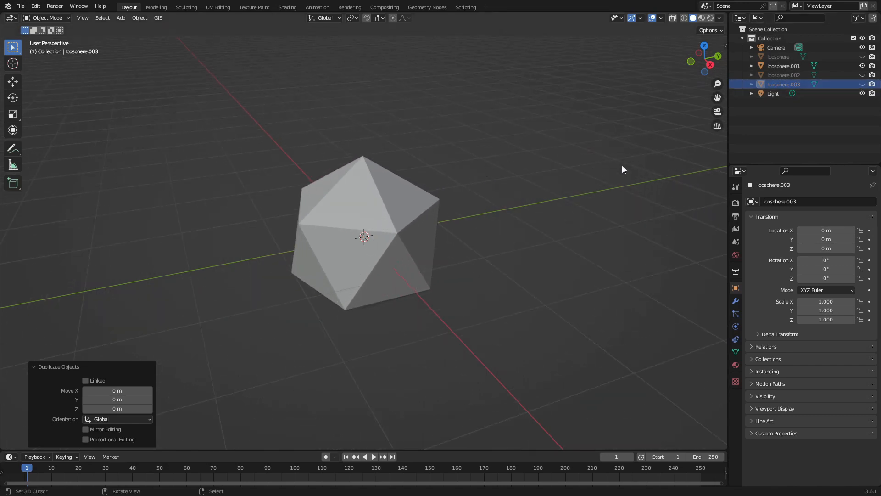
middle_click_drag(544, 190, 503, 234)
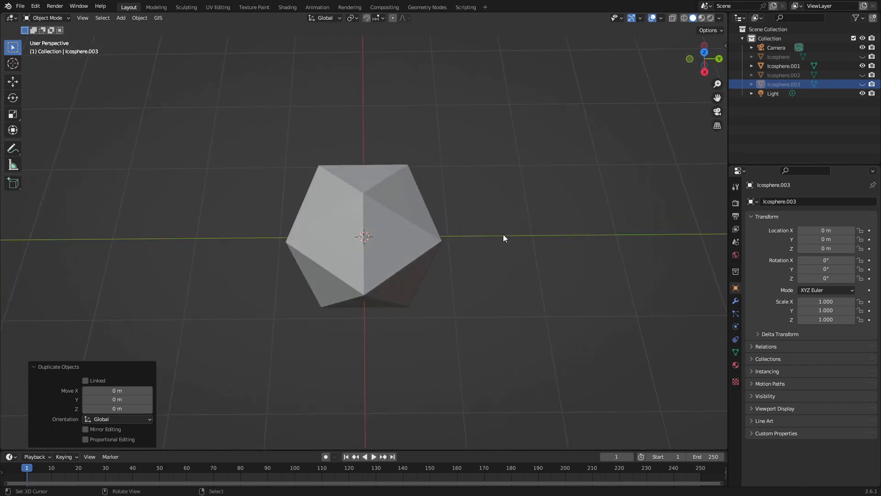
middle_click_drag(503, 234, 515, 221)
scroll(516, 219, "up", 7)
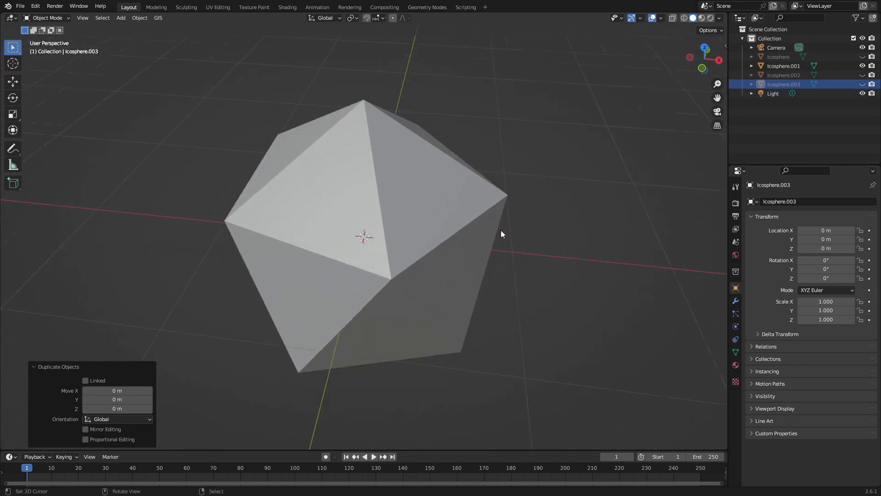
Select Icosphere.001 and hide it in the viewport as well.
left_click(370, 267)
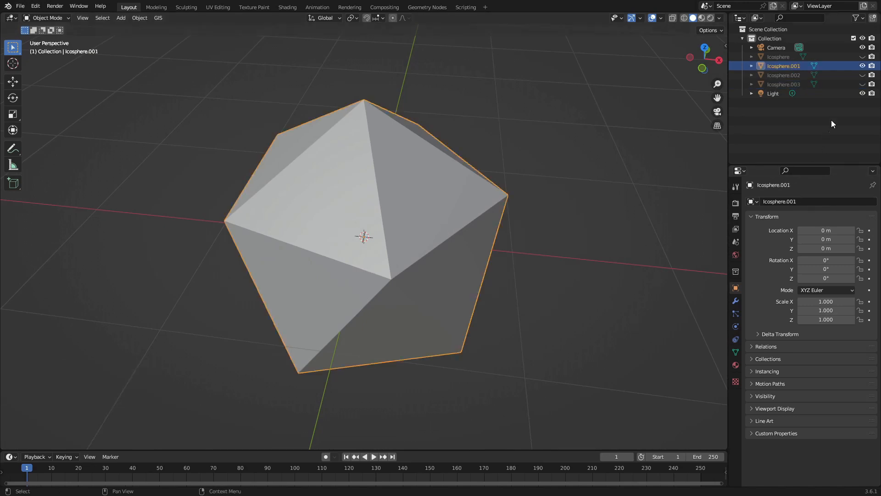
left_click(862, 66)
scroll(532, 200, "down", 4)
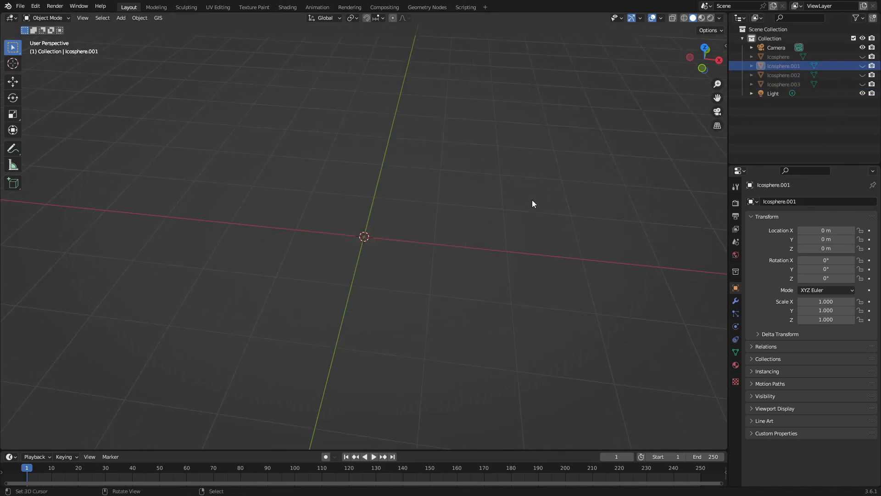
Add a text object at the origin in top view and open its content for editing.
key("KP_7")
key("shift+a")
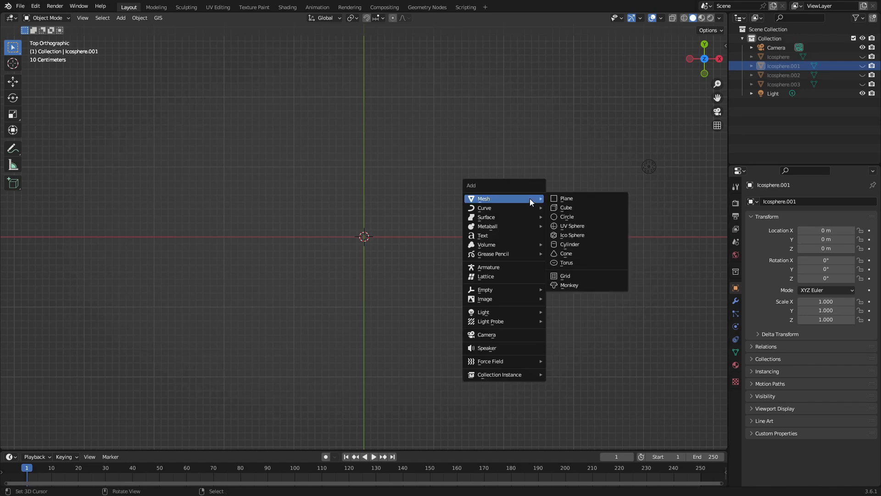
left_click(508, 235)
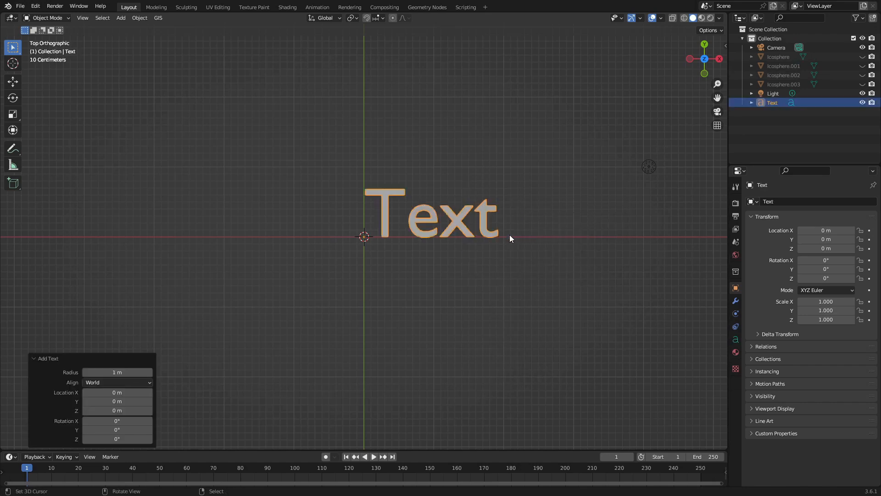
key("Tab")
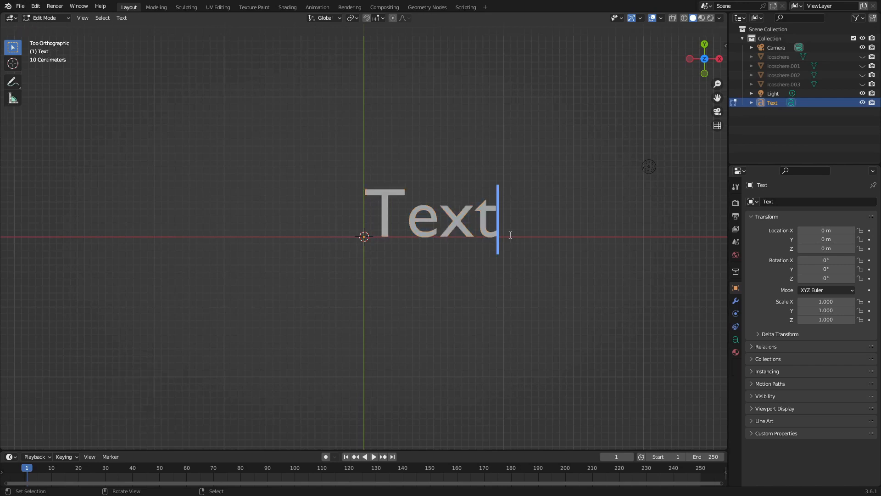
Load Bookman Old Style Bold (BOOKOSB.TTF) from the Windows fonts folder as the text's regular font.
left_click(735, 339)
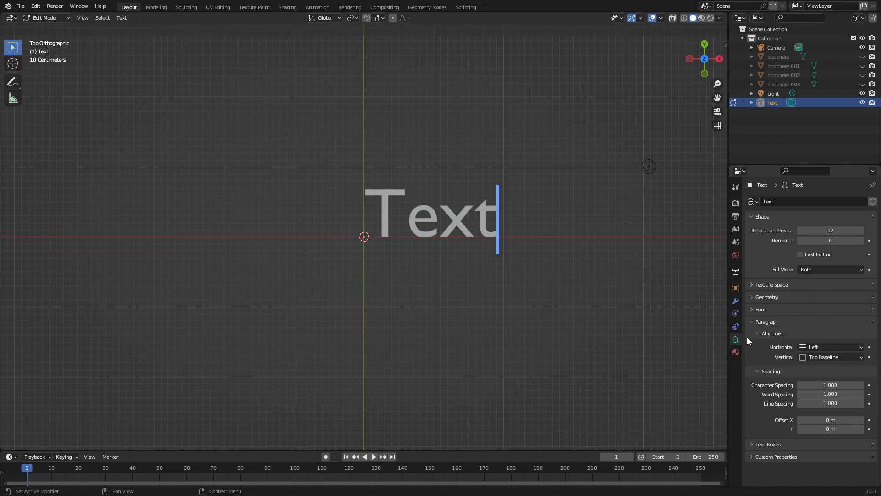
left_click(761, 309)
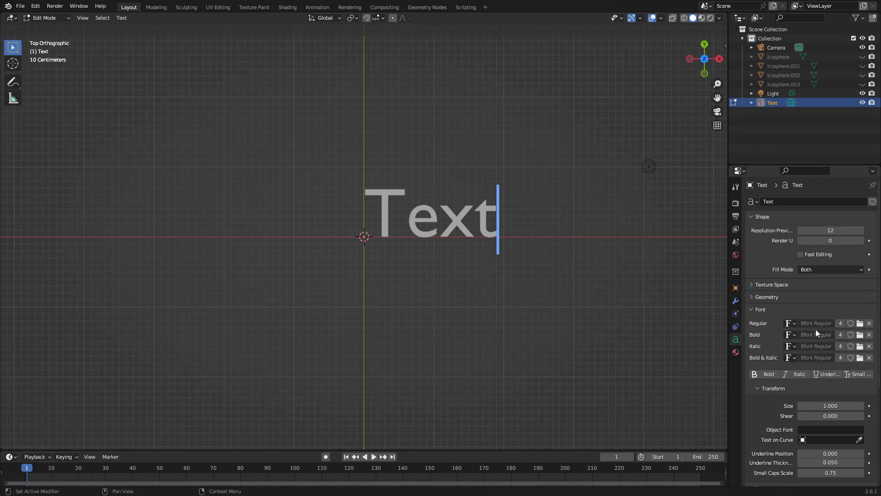
left_click(860, 324)
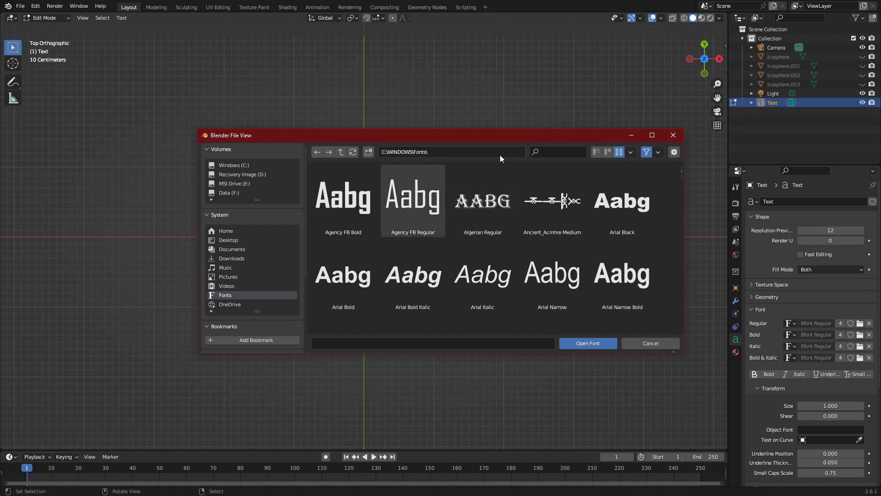
scroll(517, 249, "down", 3)
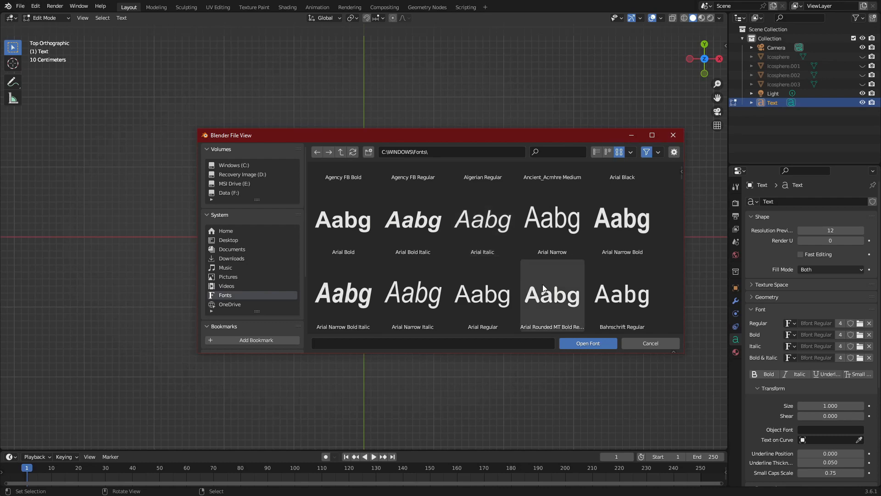
scroll(543, 287, "down", 2)
scroll(543, 288, "down", 6)
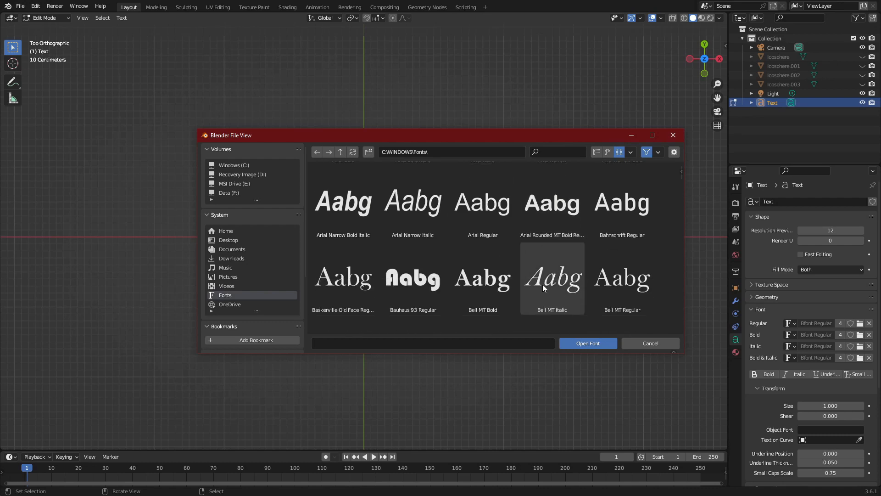
scroll(543, 288, "down", 2)
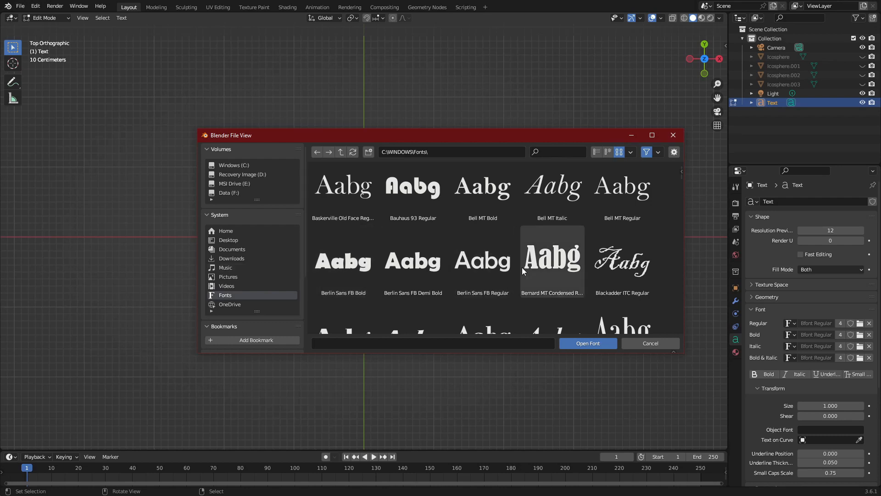
scroll(521, 267, "down", 1)
scroll(522, 267, "down", 3)
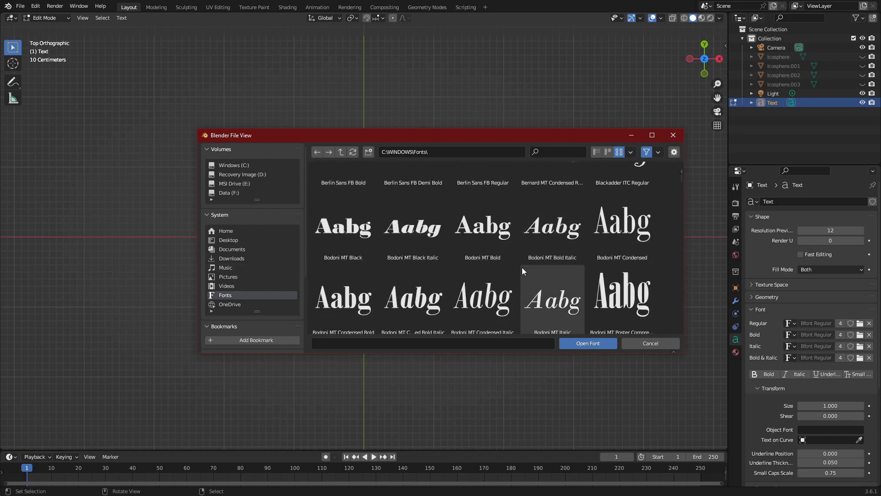
scroll(522, 267, "down", 3)
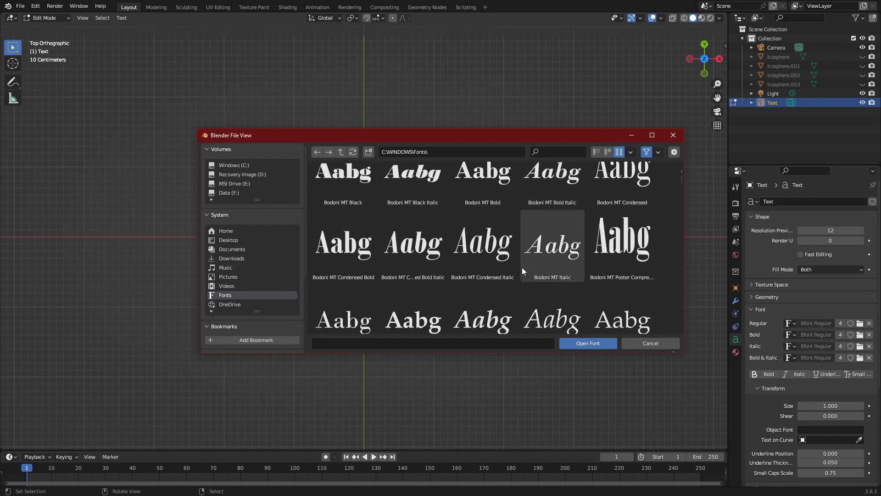
scroll(522, 267, "down", 3)
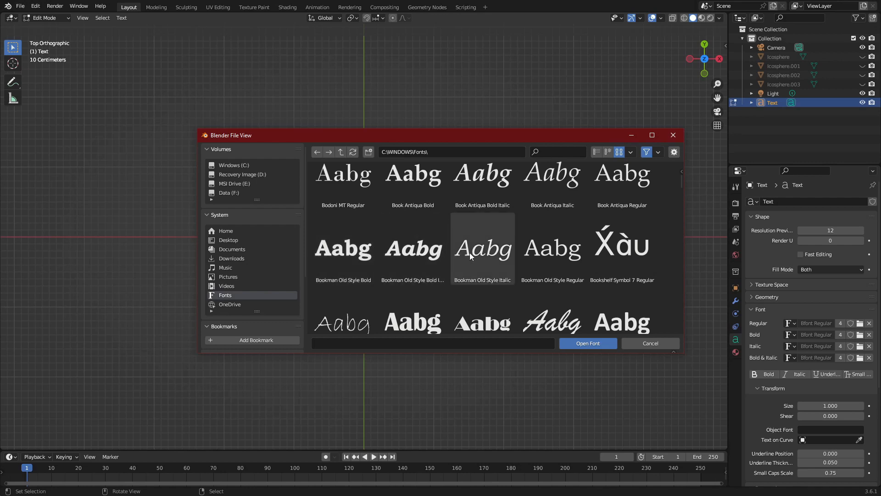
left_click(342, 254)
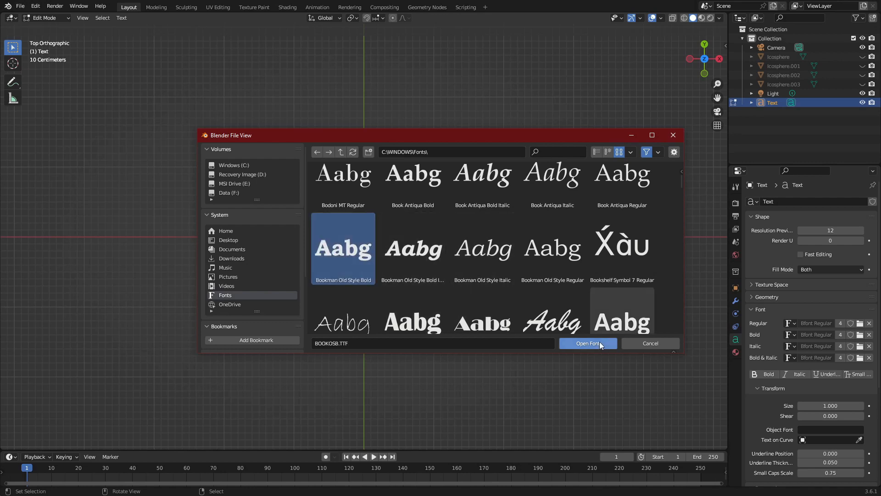
left_click(569, 343)
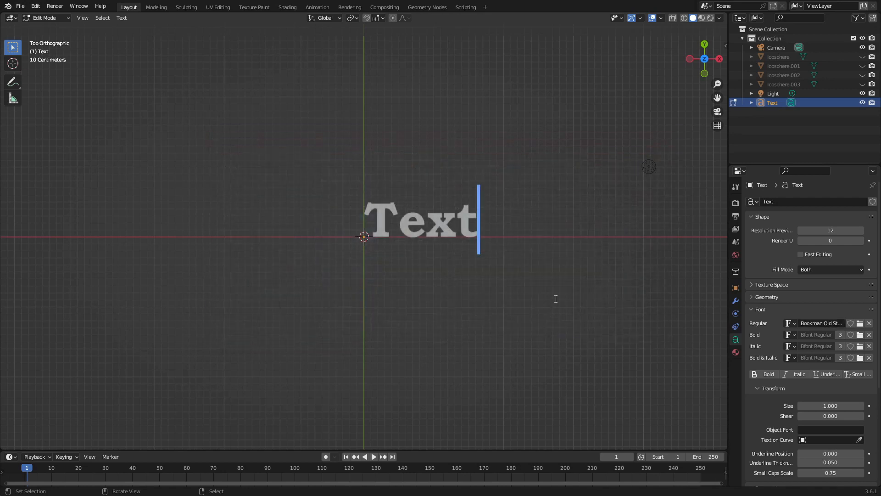
Replace the default content of the text object with the number 1.
key("BackSpace")
key("BackSpace")
key("BackSpace")
key("BackSpace")
type("1")
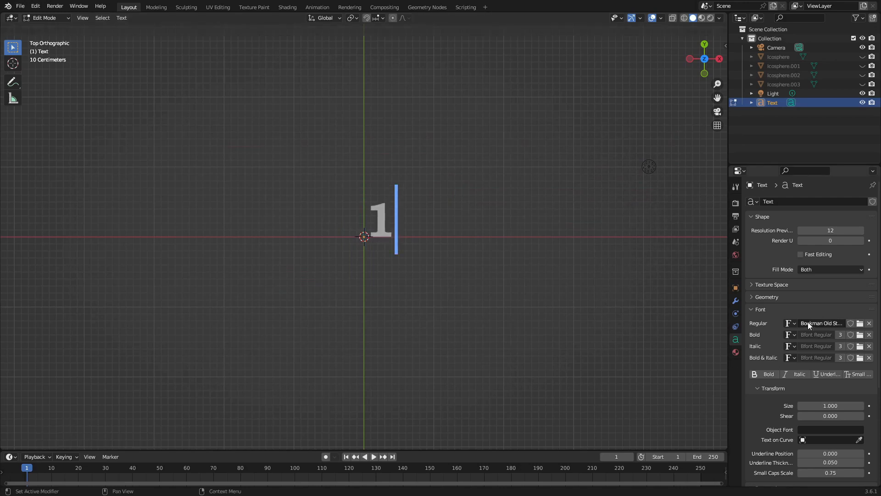
Load Cambria Bold (cambriab.ttf) from the Windows fonts folder as the text's regular font and re-enter the number 1.
left_click(859, 323)
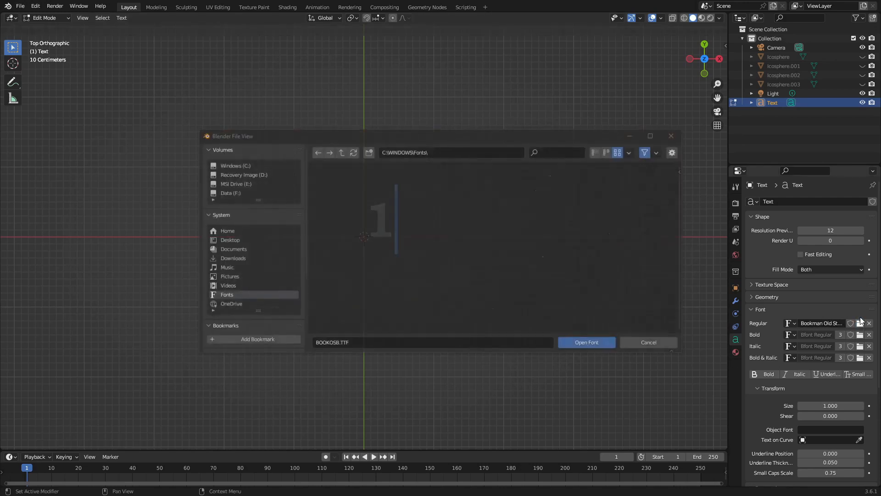
scroll(484, 277, "down", 10)
left_click(552, 202)
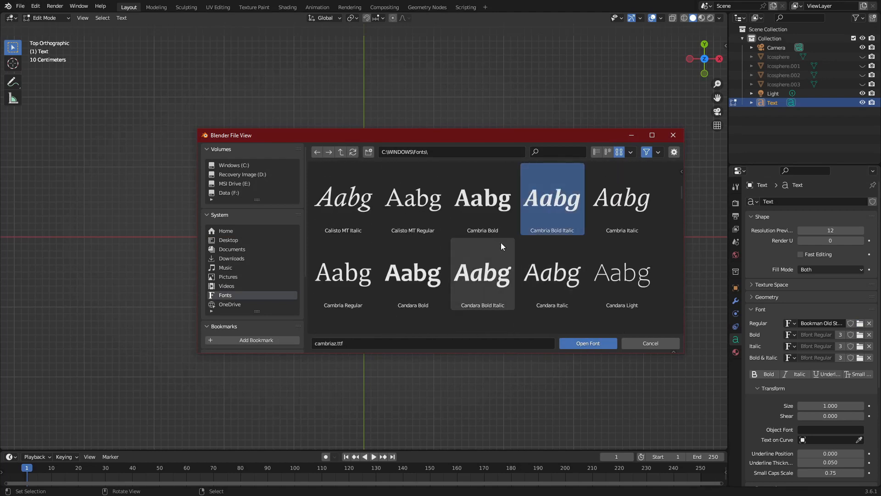
left_click(616, 228)
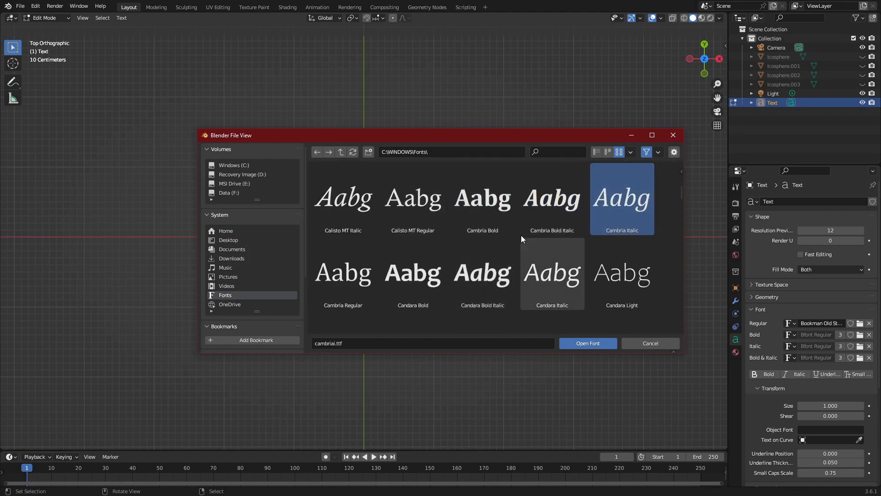
scroll(512, 244, "up", 1)
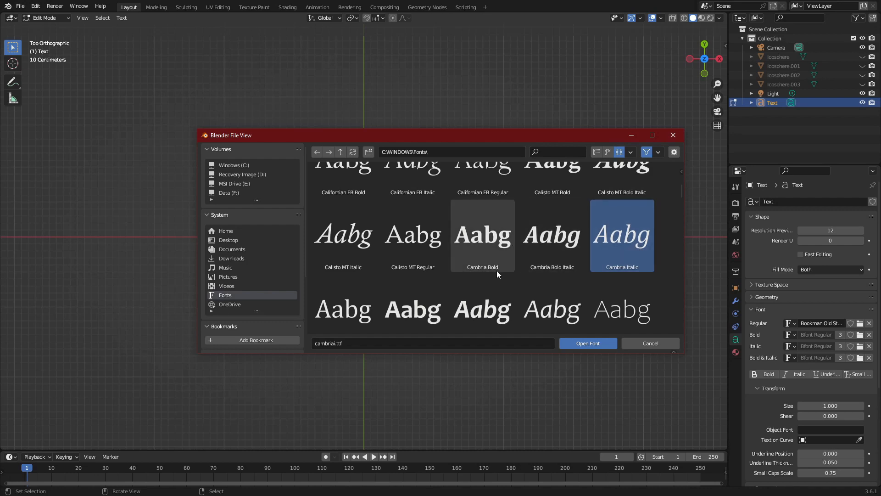
left_click(505, 257)
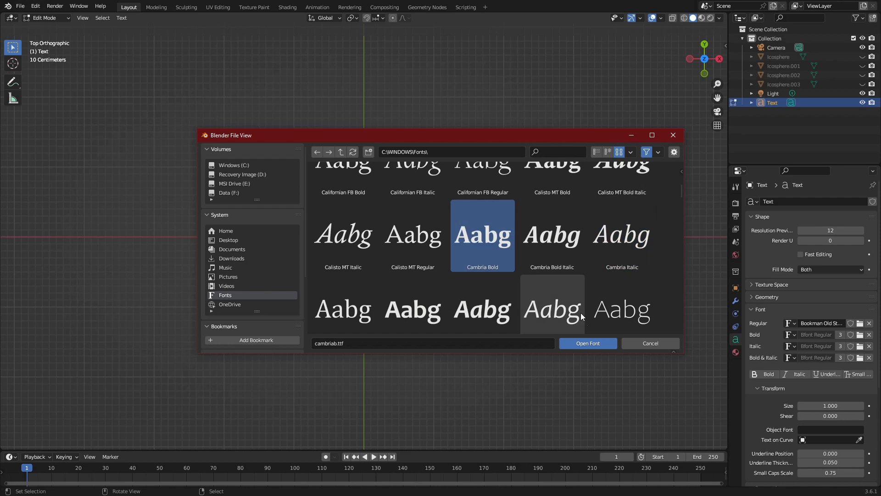
left_click(585, 344)
scroll(427, 262, "up", 3)
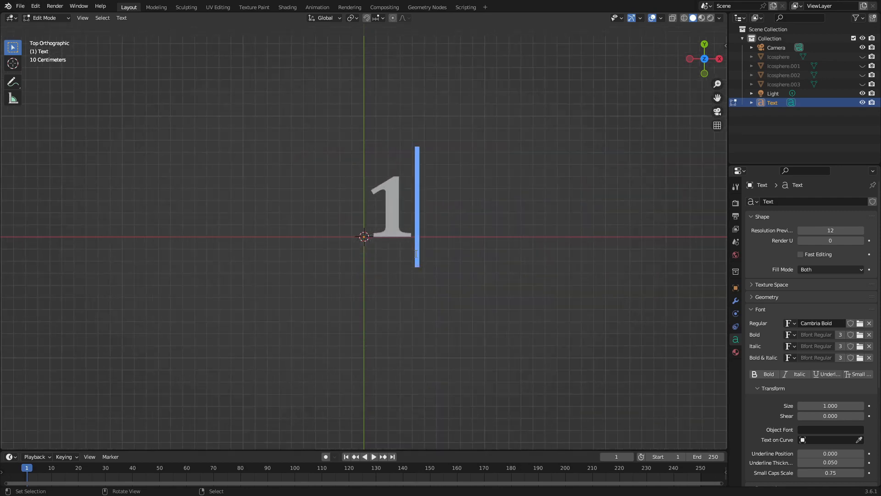
key("BackSpace")
type("1")
Load Comic Sans MS Bold (comicbd.ttf) from the Windows fonts folder as the text's regular font.
left_click(860, 324)
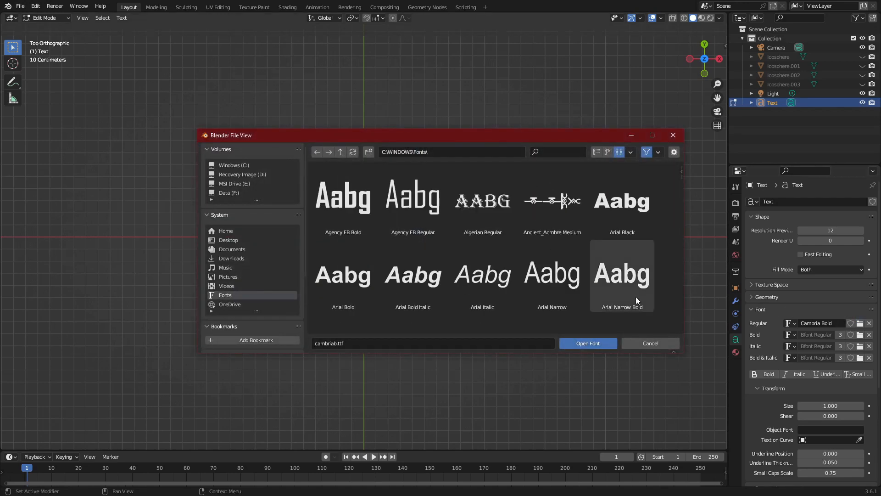
scroll(477, 259, "down", 8)
scroll(477, 259, "down", 2)
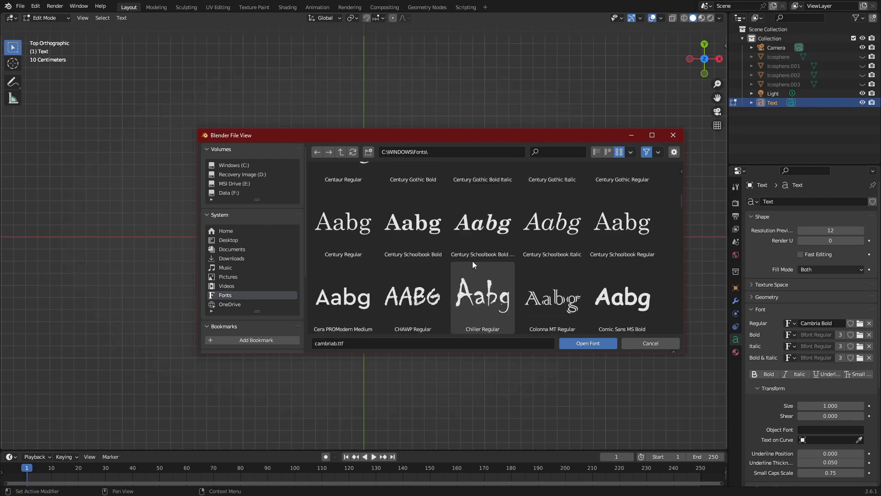
scroll(610, 259, "down", 2)
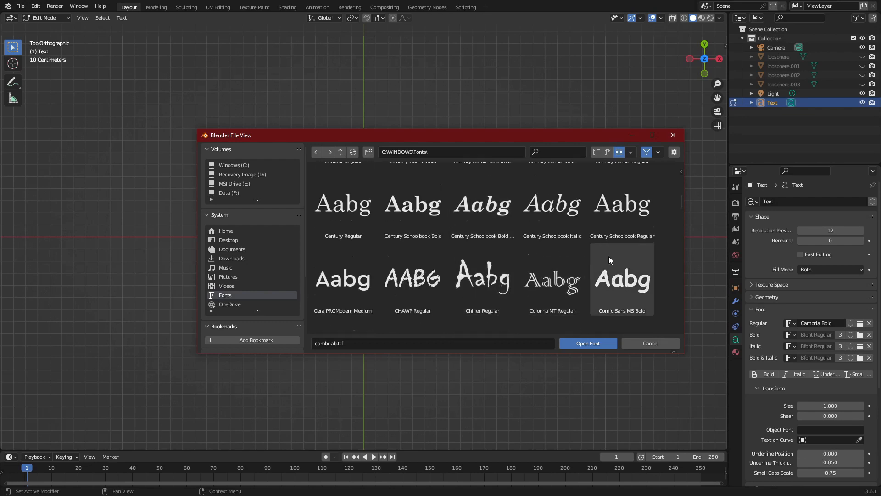
left_click(612, 246)
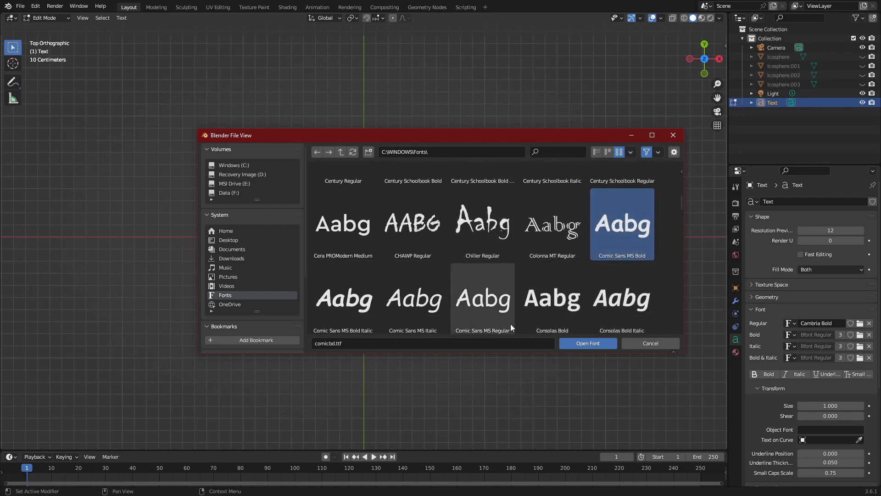
left_click(600, 342)
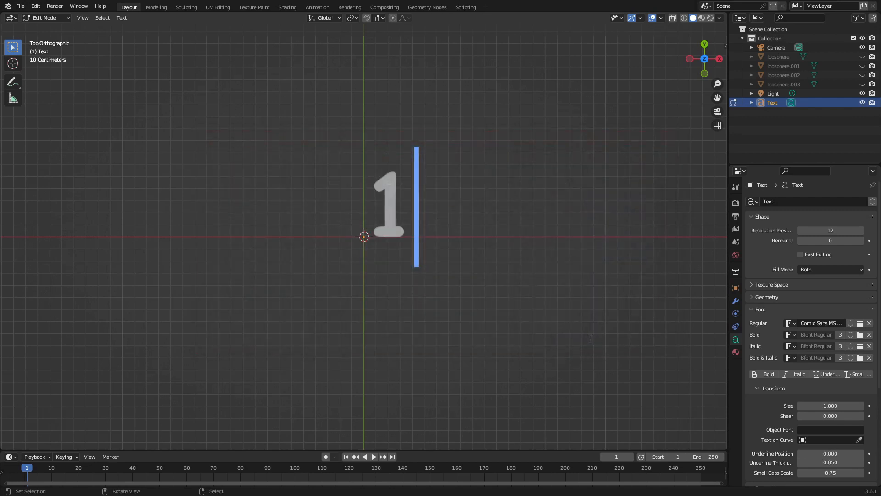
Examine the shape of the numeral 1 up close in the Comic Sans MS Bold font.
scroll(476, 310, "up", 6)
scroll(476, 310, "down", 2)
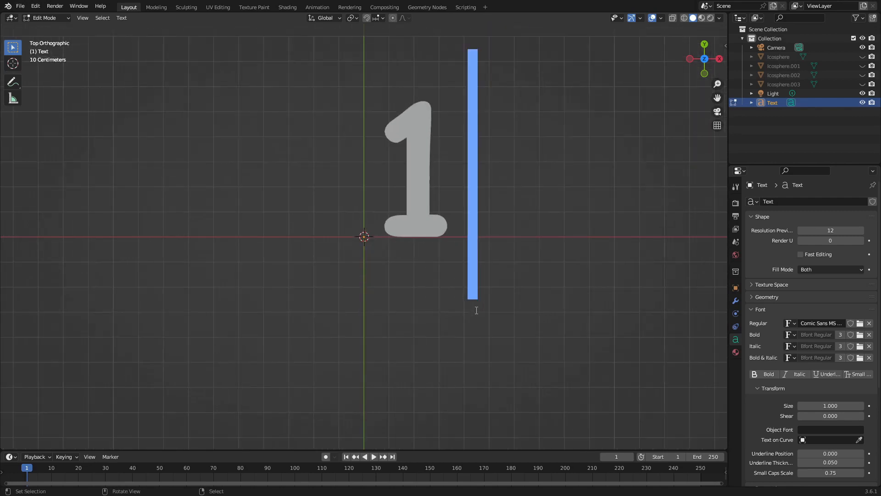
scroll(477, 310, "up", 1)
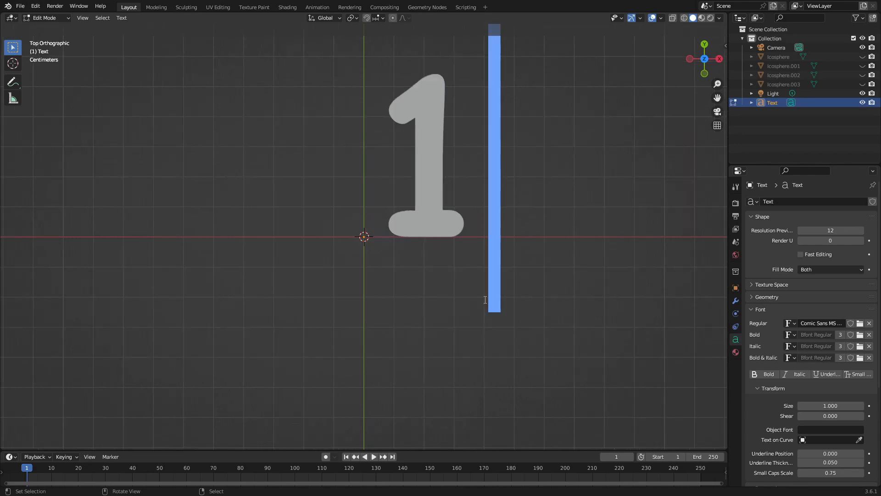
scroll(482, 245, "down", 3)
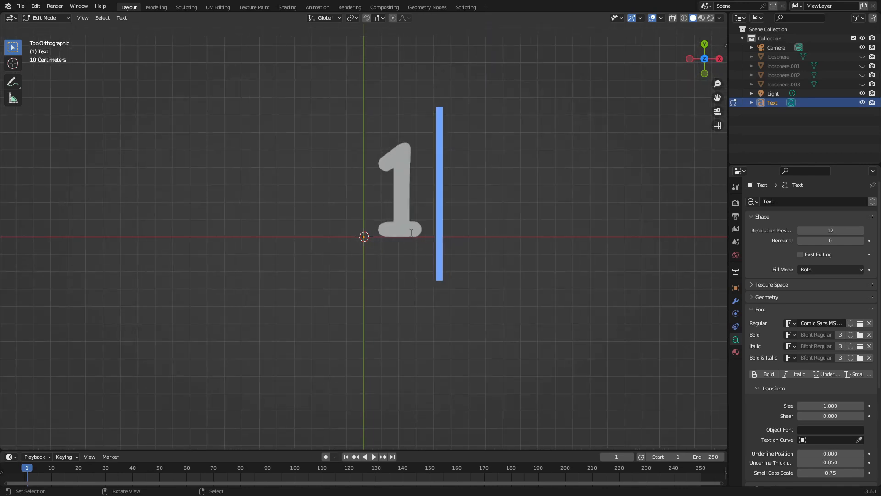
scroll(453, 219, "up", 4)
scroll(466, 217, "up", 3)
scroll(500, 225, "down", 6)
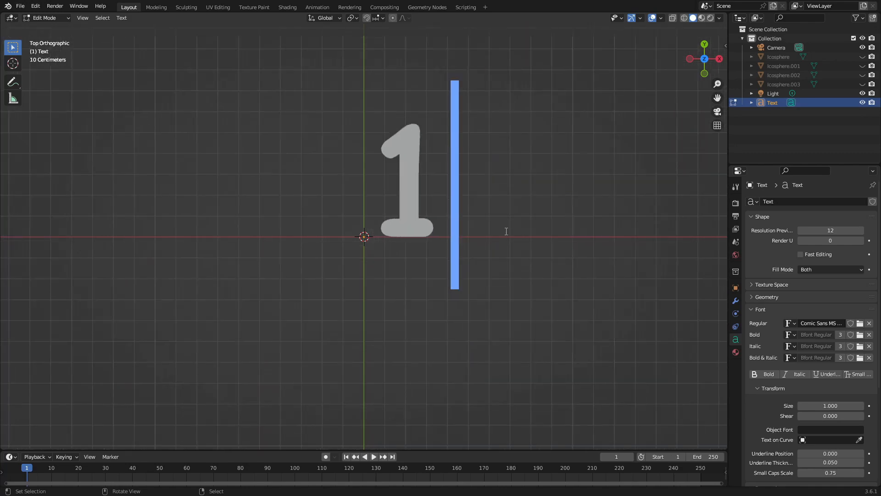
scroll(560, 275, "down", 1)
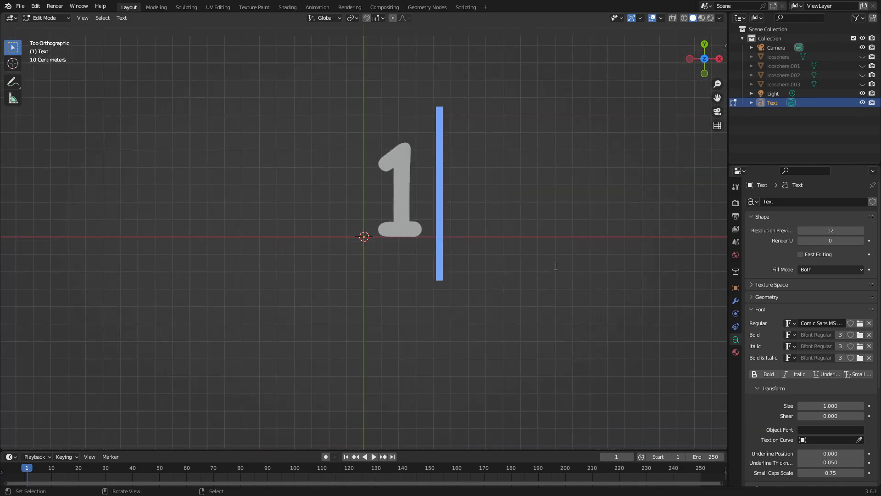
Continue the text's first line after the 1 with the numbers 2 to 10, separated by spaces.
type("2")
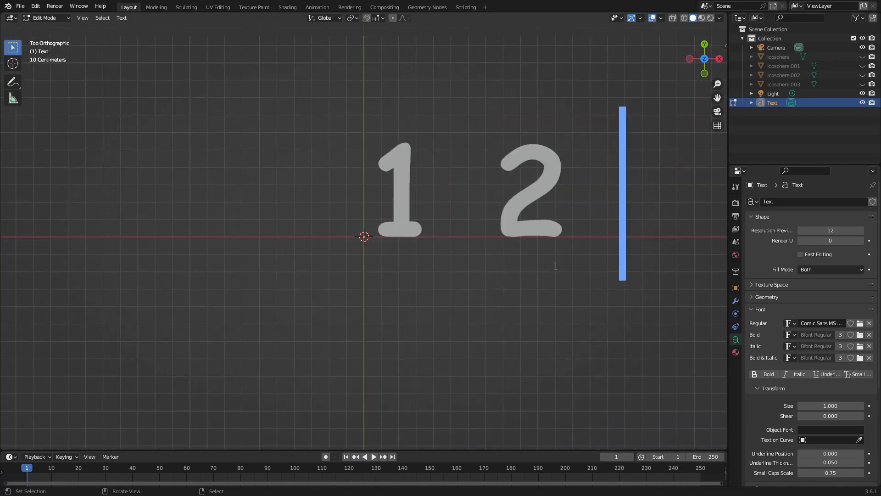
type(" 3")
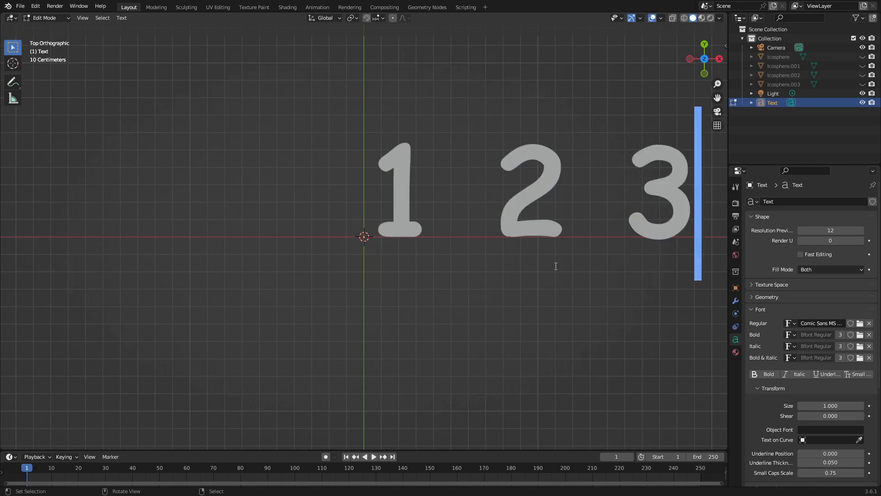
scroll(556, 266, "down", 4)
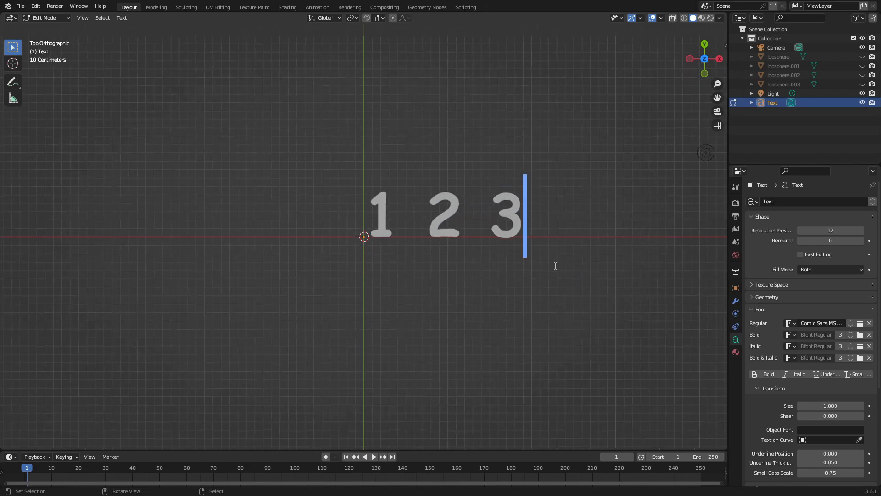
type("4 ")
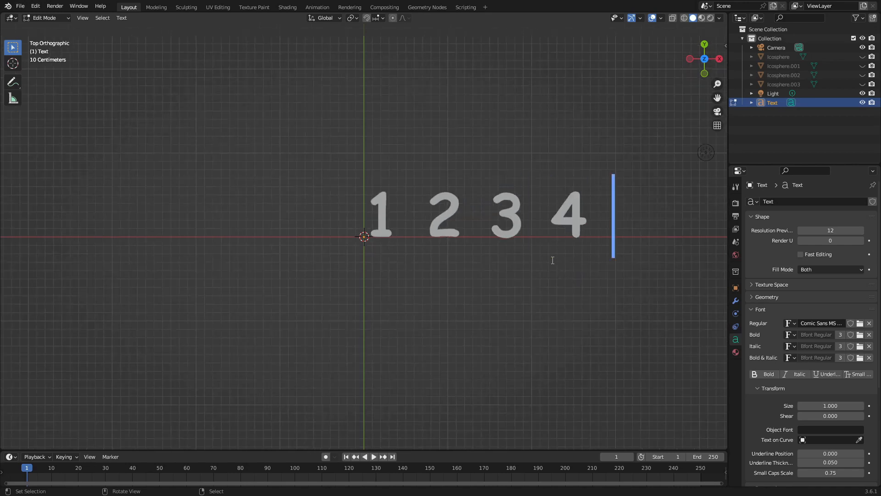
type("5 6")
key("Return")
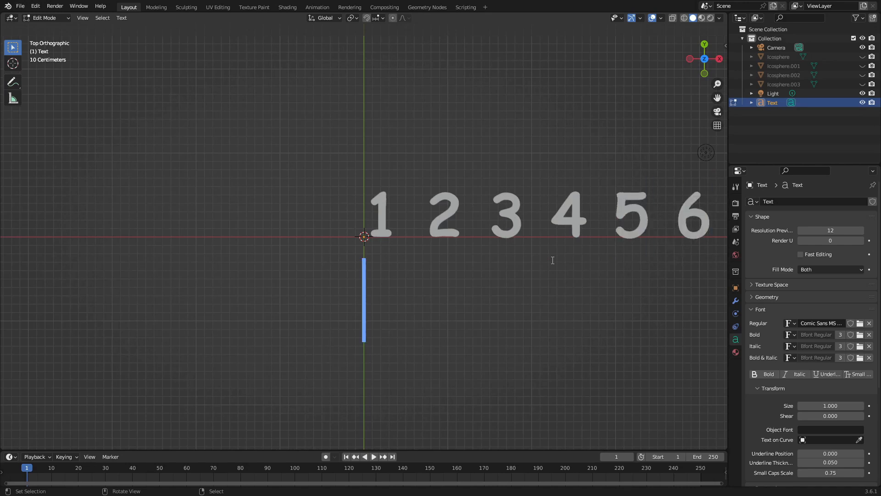
key("BackSpace")
scroll(557, 256, "down", 4)
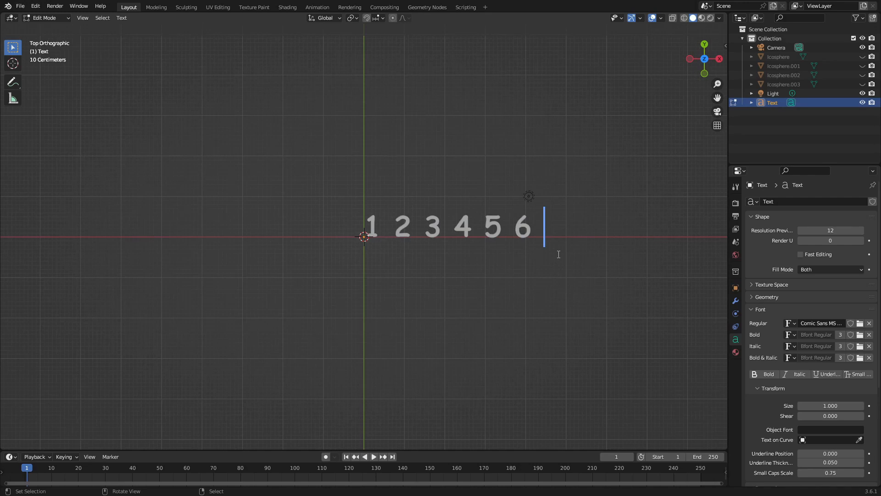
type("7 8")
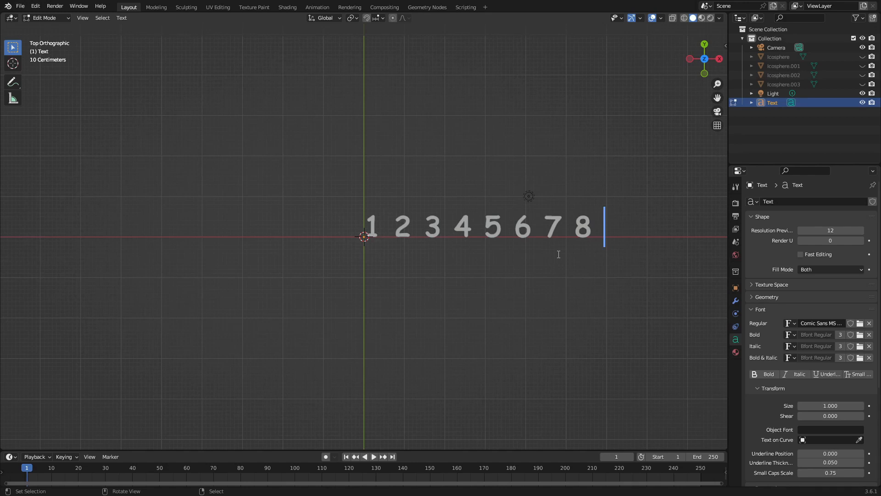
type("10")
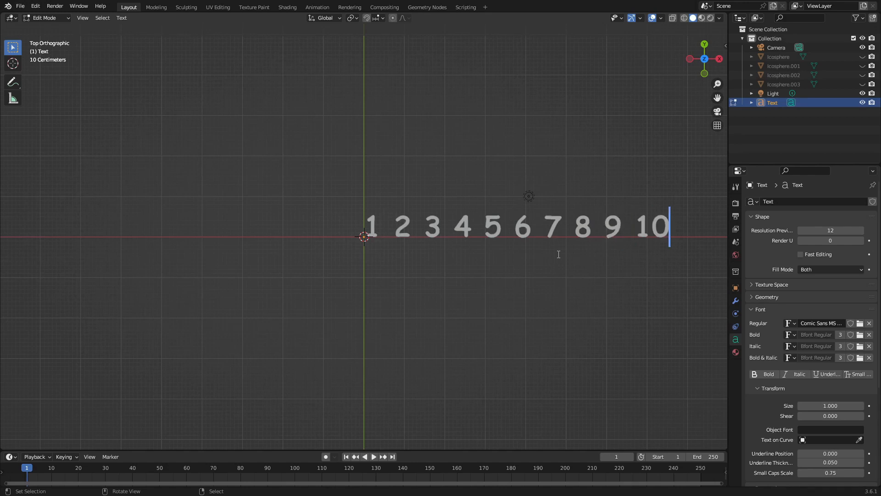
Add a second line to the text with the numbers 11 to 20, separated by spaces.
key("Return")
type("11 12 ")
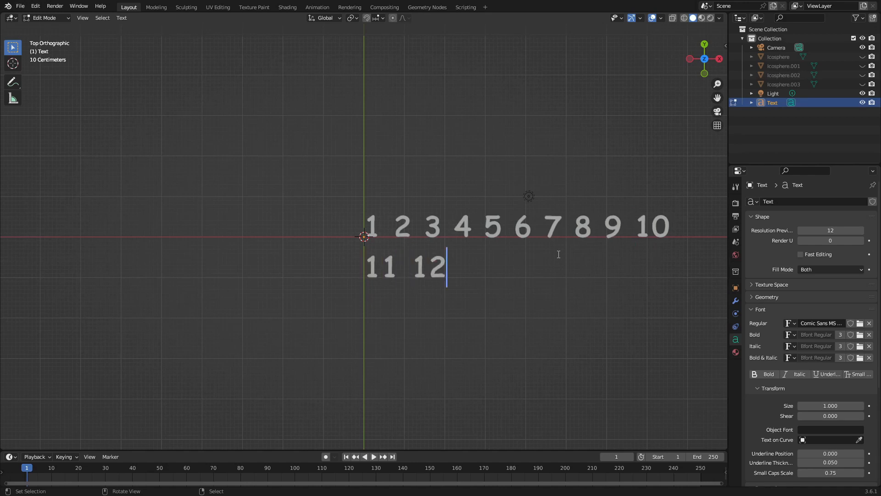
type("13 ")
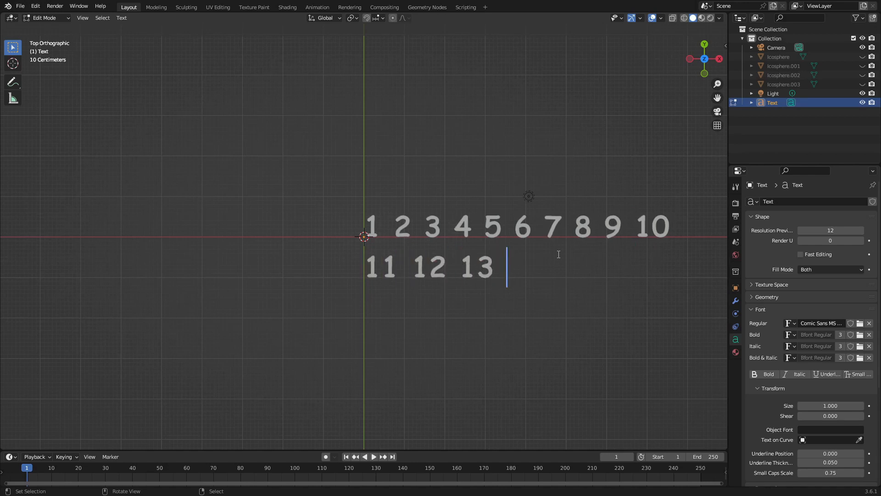
type("14 15 16")
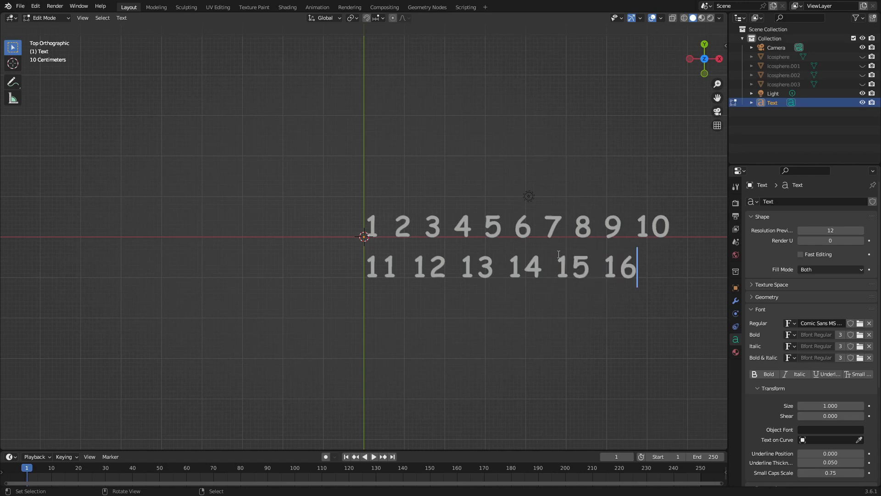
type(" 17 18")
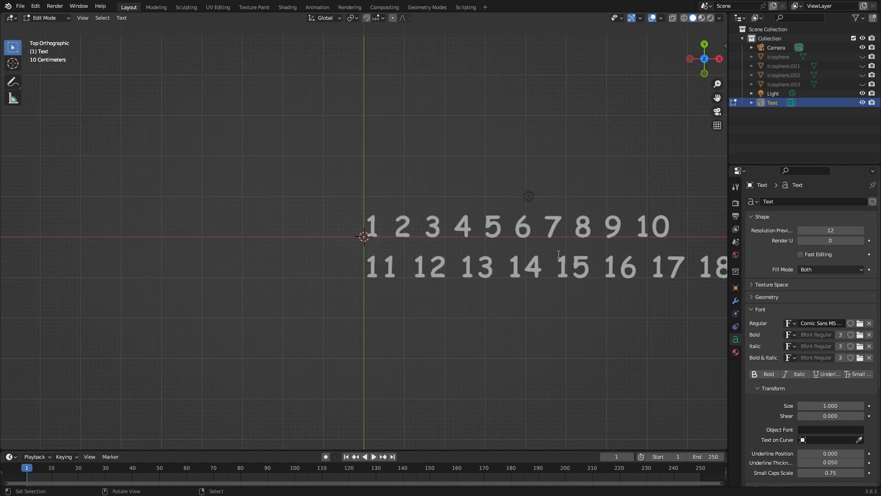
middle_click_drag(559, 254, 618, 254)
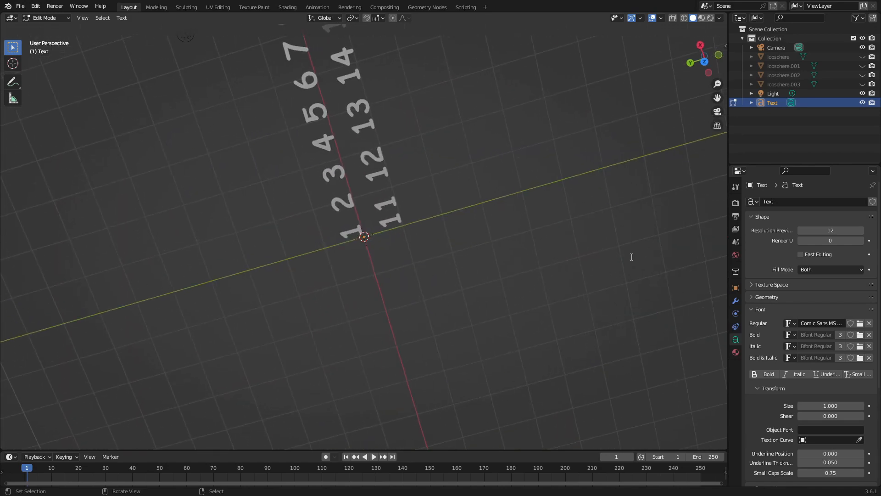
key("KP_7")
scroll(631, 258, "down", 3)
scroll(642, 263, "up", 1)
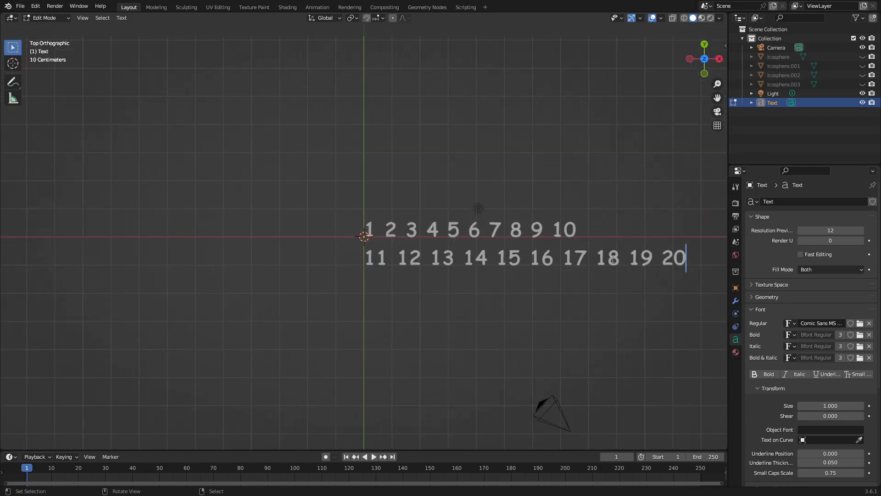
middle_click_drag(661, 262, 530, 269, "shift")
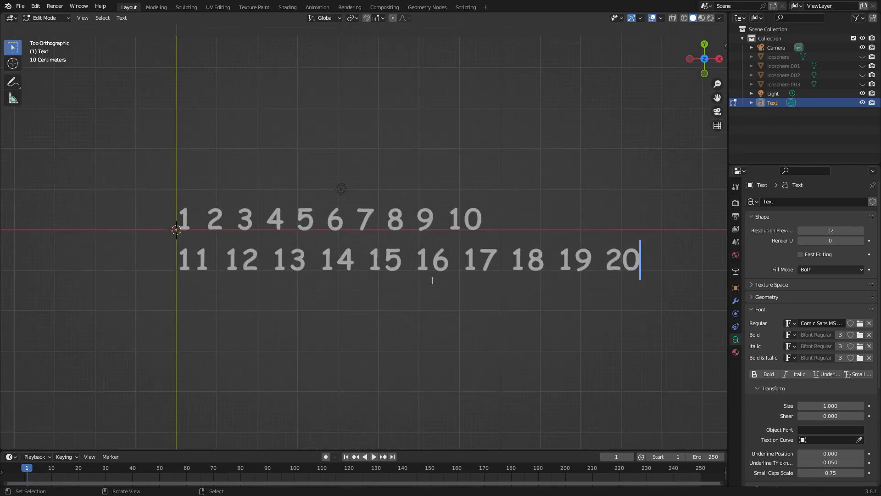
scroll(433, 280, "up", 3)
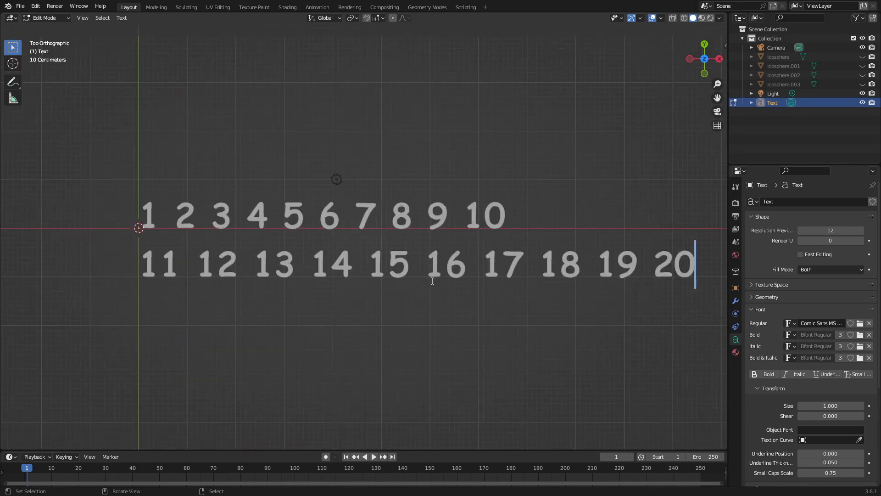
Add an empty third line, insert a 0 before the 1 on the first line, and return the text cursor to the third line.
key("Return")
key("Up")
key("Up")
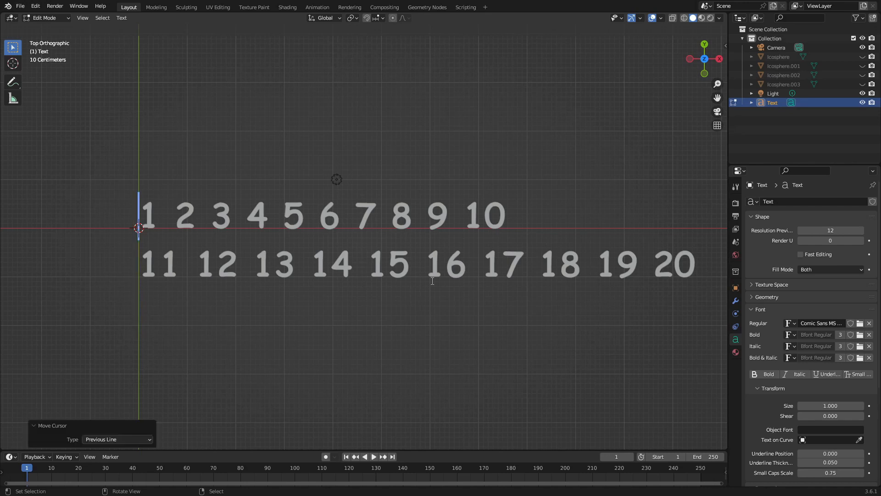
type("0")
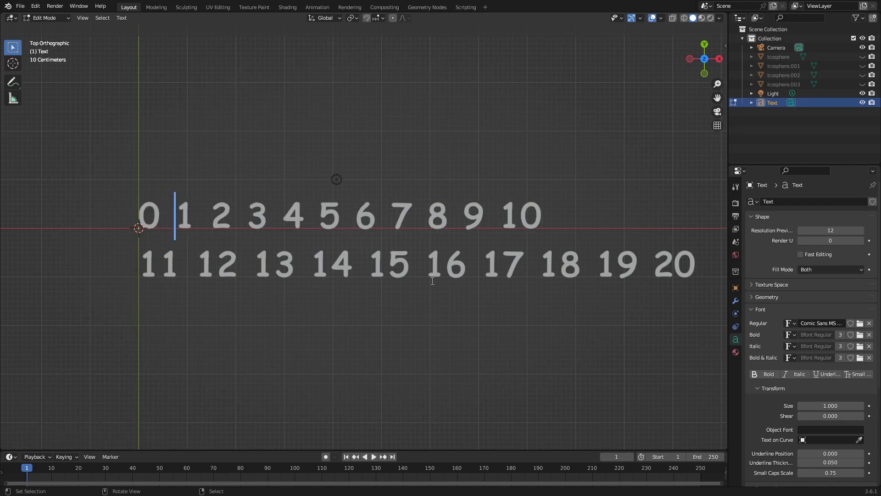
key("Down")
key("Down")
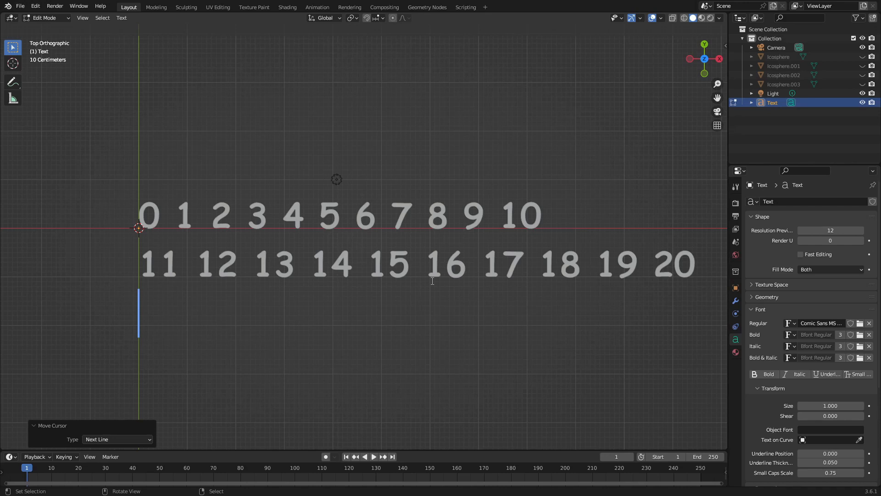
Begin the third line of the text with the numbers 00 and 10, separated by a space.
type("00")
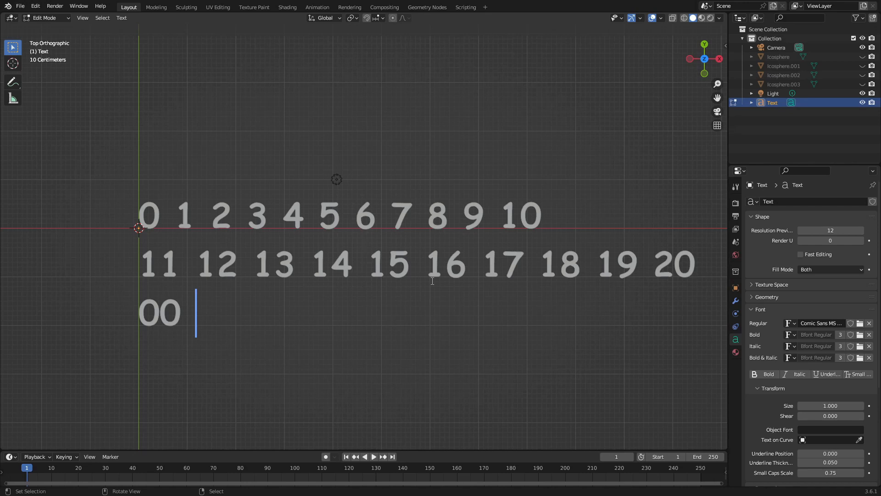
type(" 01 020")
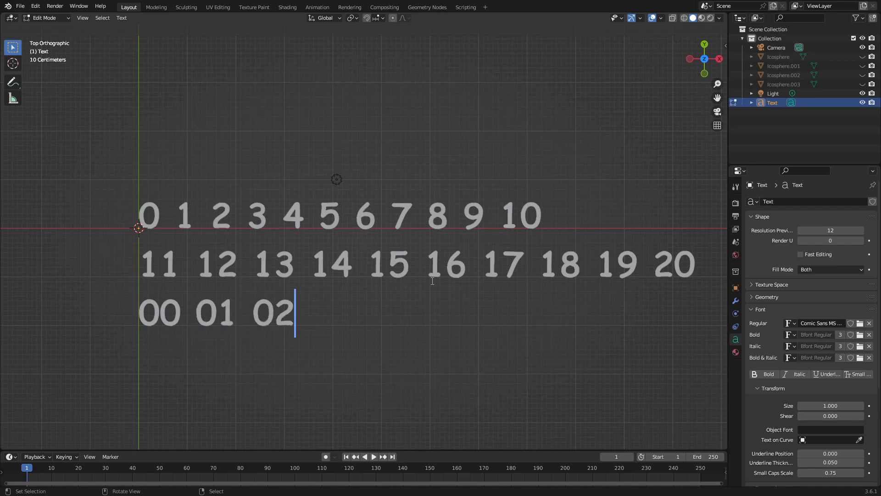
key("BackSpace")
key("BackSpace")
key("BackSpace")
key("BackSpace")
key("BackSpace")
key("BackSpace")
key("BackSpace")
type("10 ")
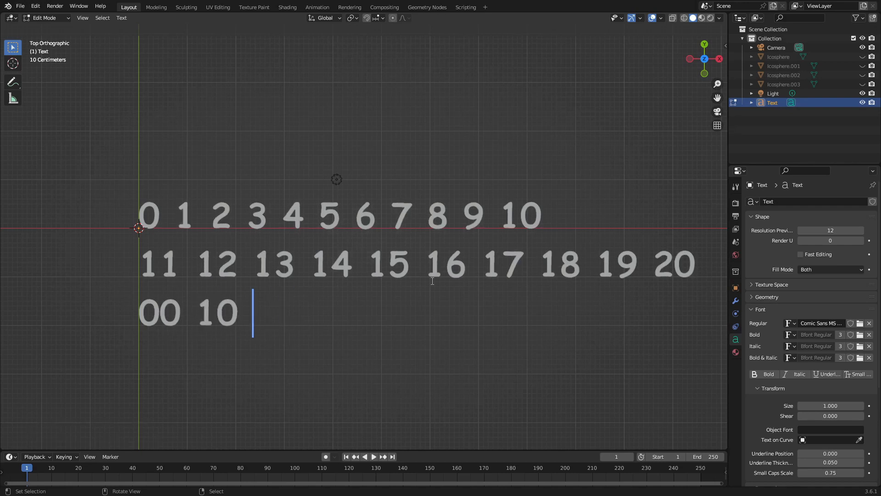
Continue the third line with the tens from 20 to 90, separated by spaces.
type("20 30 ")
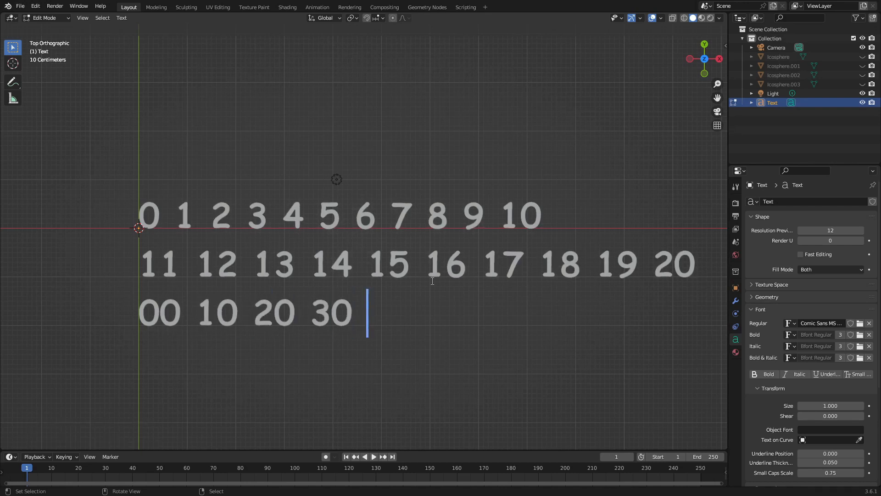
type("40 50 ")
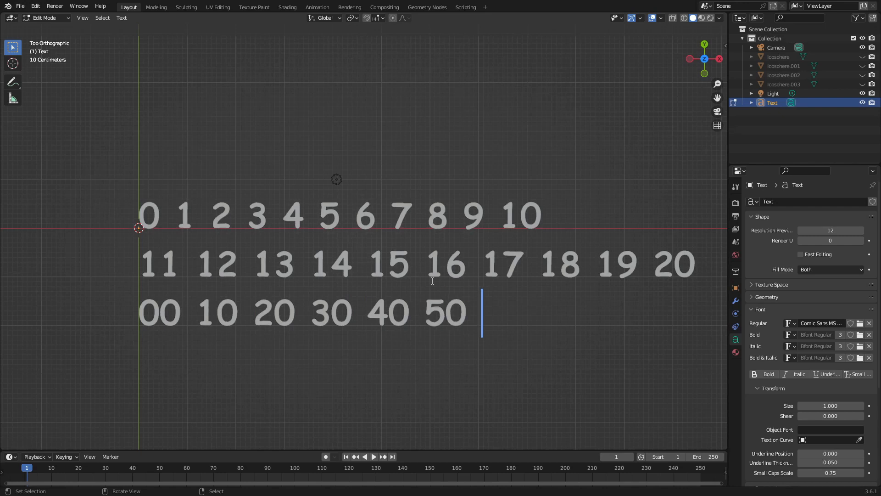
type("60")
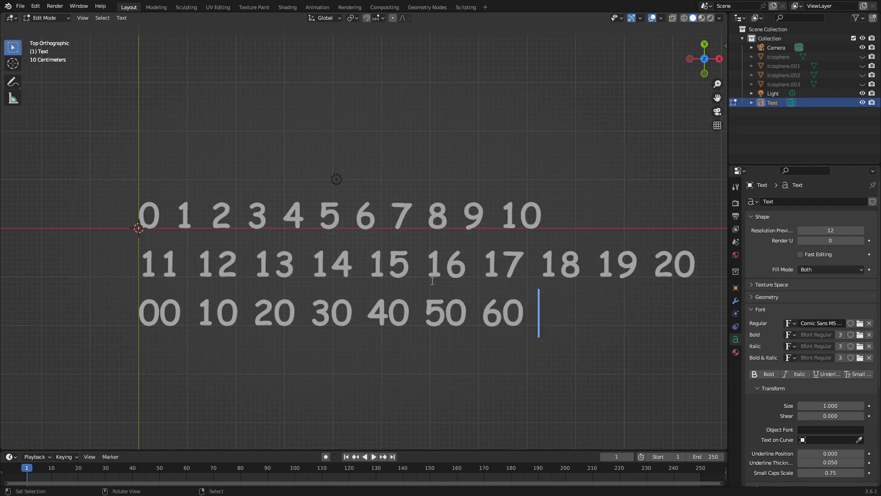
type(" 70 ")
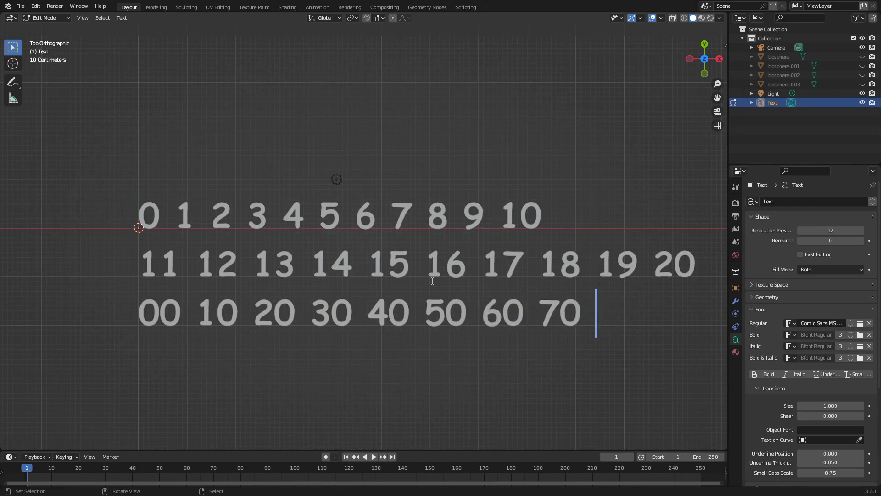
type("80 90")
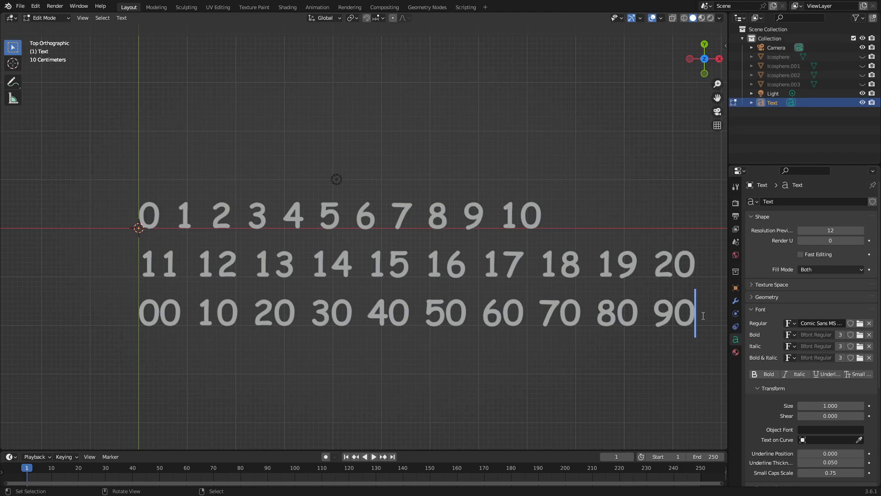
Delete the entire third line of the text, including its line break after the 20.
key("BackSpace")
key("BackSpace")
key("BackSpace")
key("BackSpace")
key("BackSpace")
key("BackSpace")
key("BackSpace")
key("BackSpace")
key("BackSpace")
key("BackSpace")
key("BackSpace")
key("BackSpace")
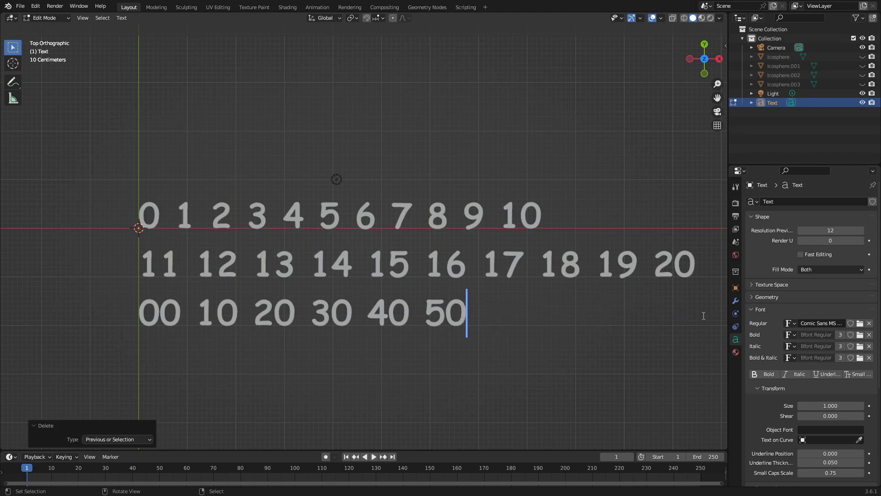
key("BackSpace")
key("BackSpace")
key("BackSpace")
key("BackSpace")
key("BackSpace")
key("BackSpace")
key("BackSpace")
key("BackSpace")
key("BackSpace")
key("BackSpace")
key("BackSpace")
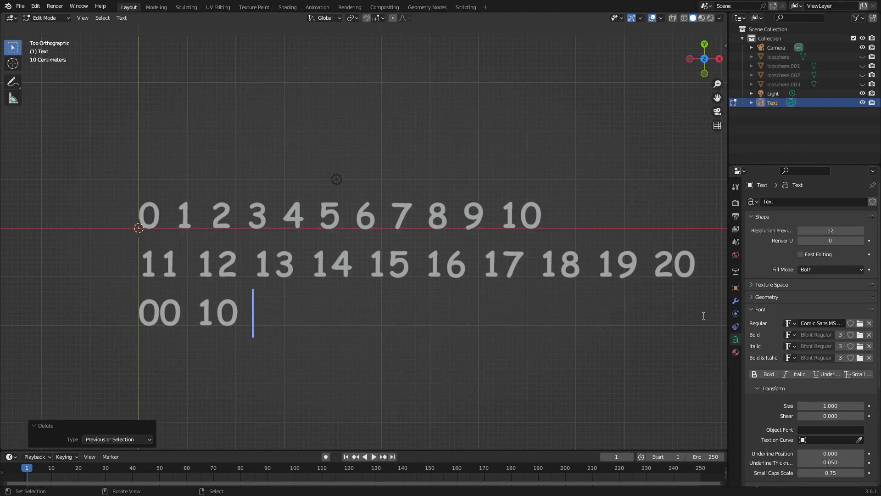
key("BackSpace")
key("BackSpace")
key("BackSpace")
key("BackSpace")
key("BackSpace")
key("BackSpace")
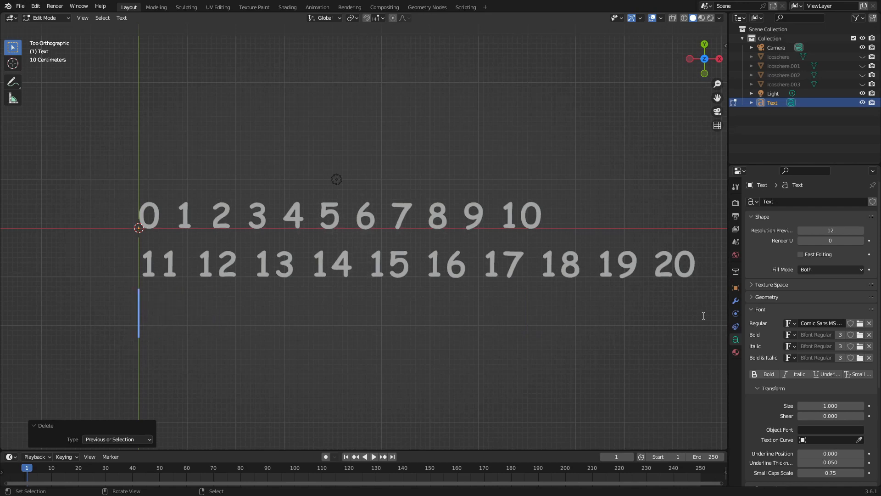
key("BackSpace")
Remove the 0 and its space from the start of the first line and finish editing the text.
left_click(175, 212)
key("BackSpace")
key("BackSpace")
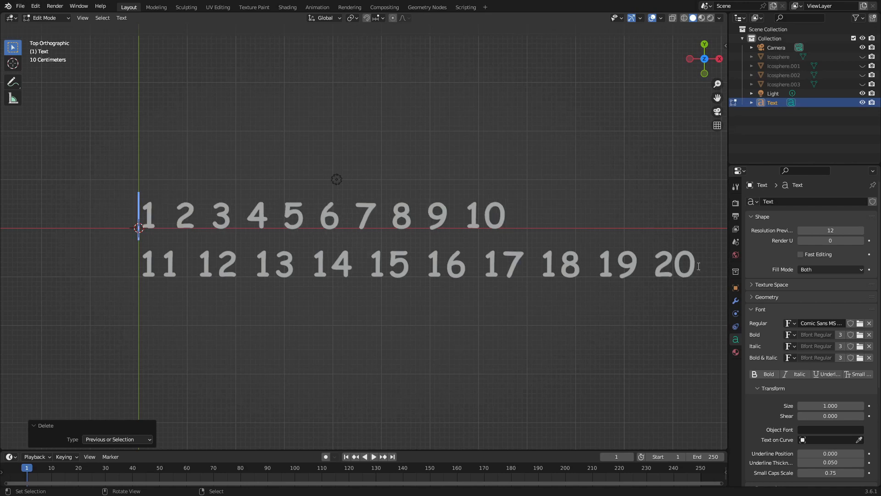
key("Tab")
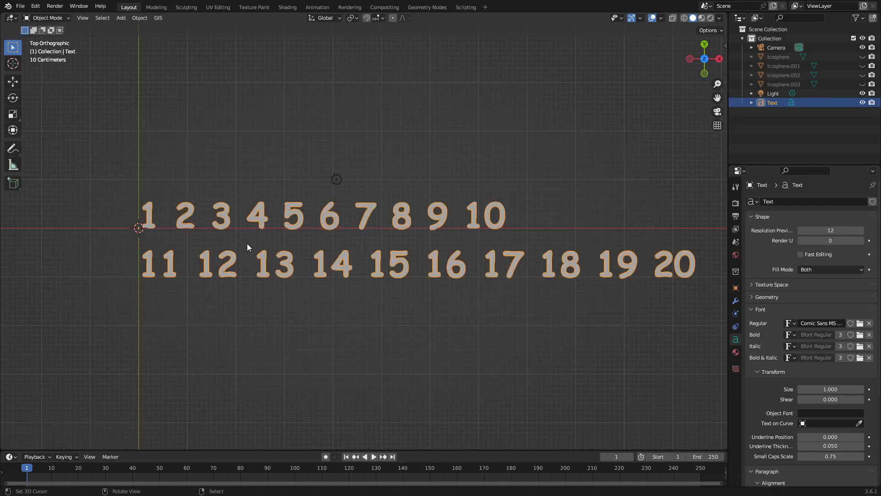
Convert the number text object to a mesh.
scroll(248, 244, "up", 4)
middle_click_drag(248, 244, 295, 199)
scroll(294, 197, "down", 3)
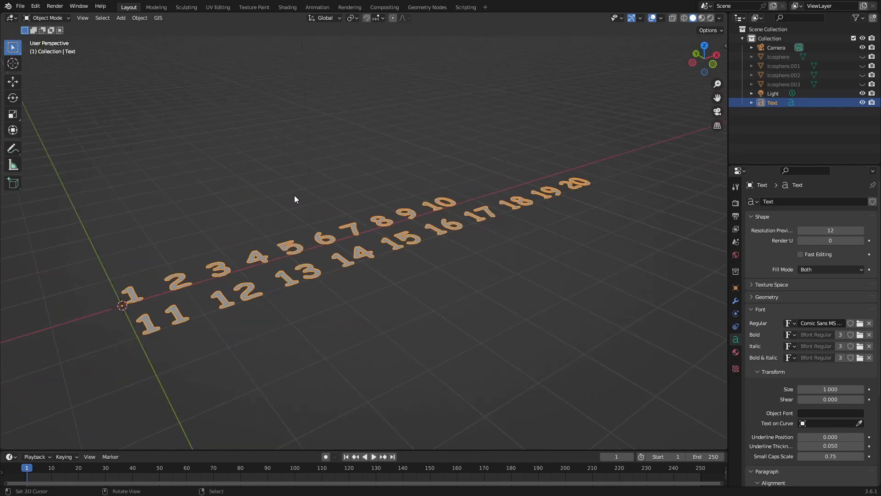
left_click(87, 18)
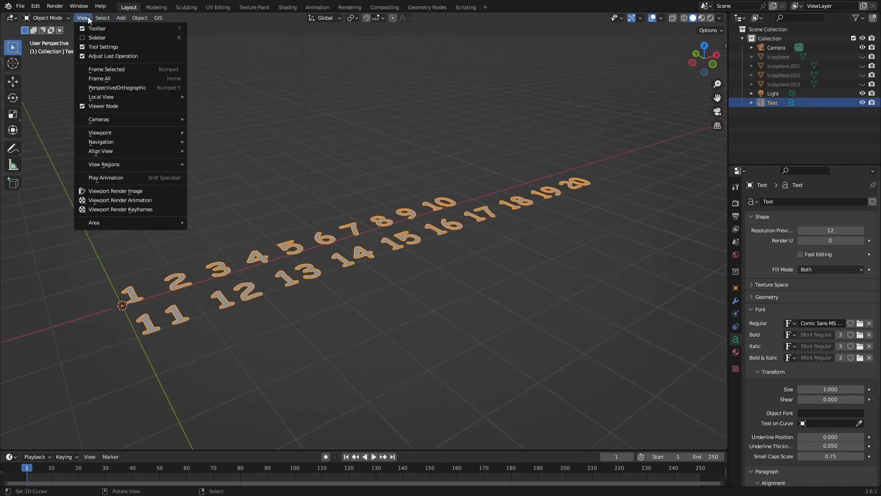
left_click(144, 20)
left_click(141, 20)
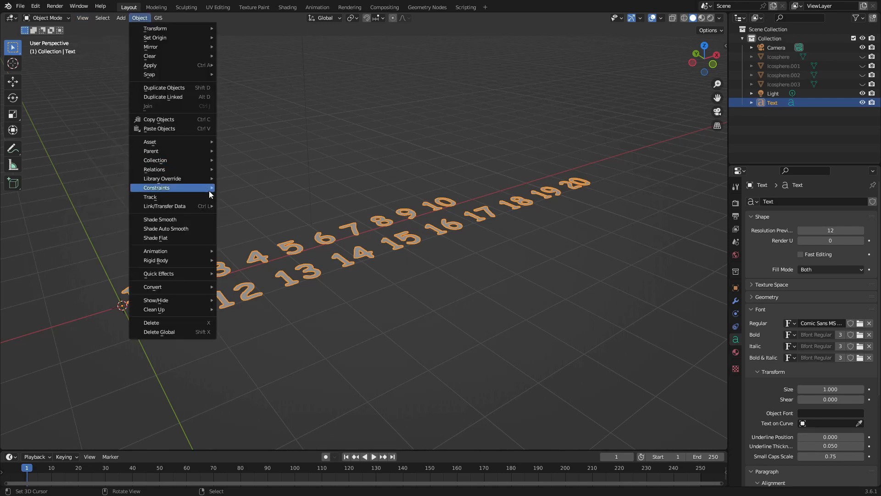
mouse_move(177, 246)
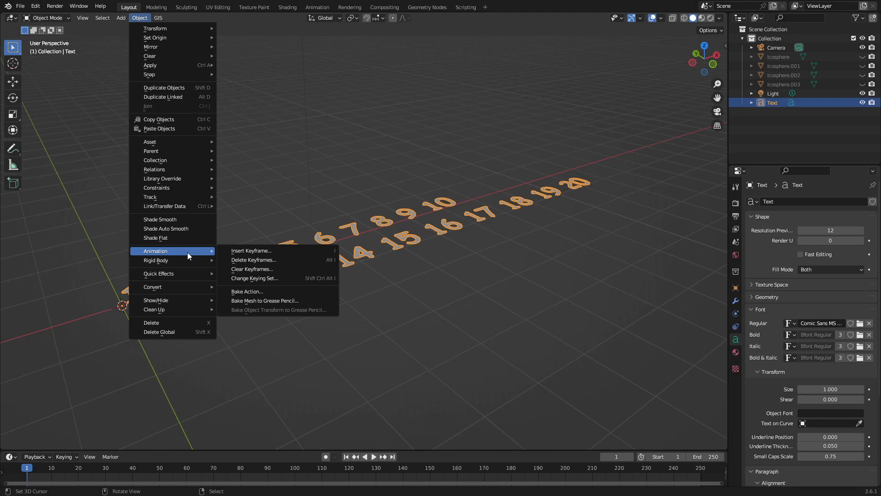
mouse_move(186, 288)
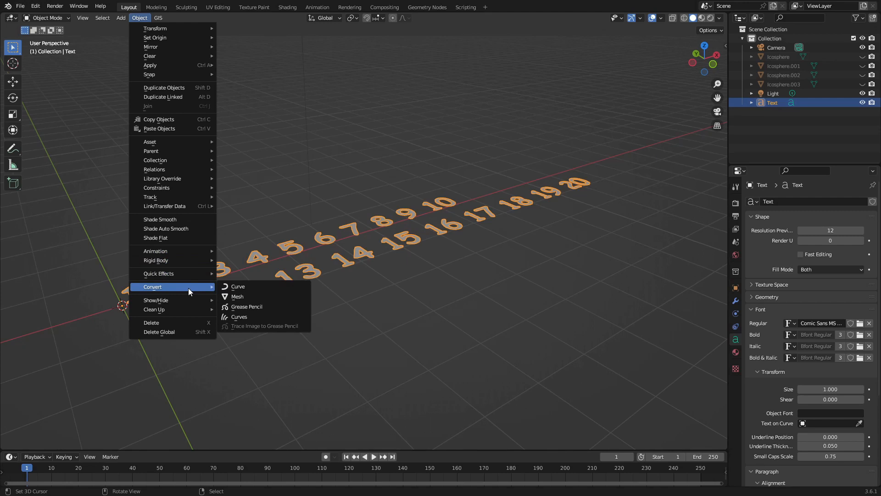
left_click(254, 296)
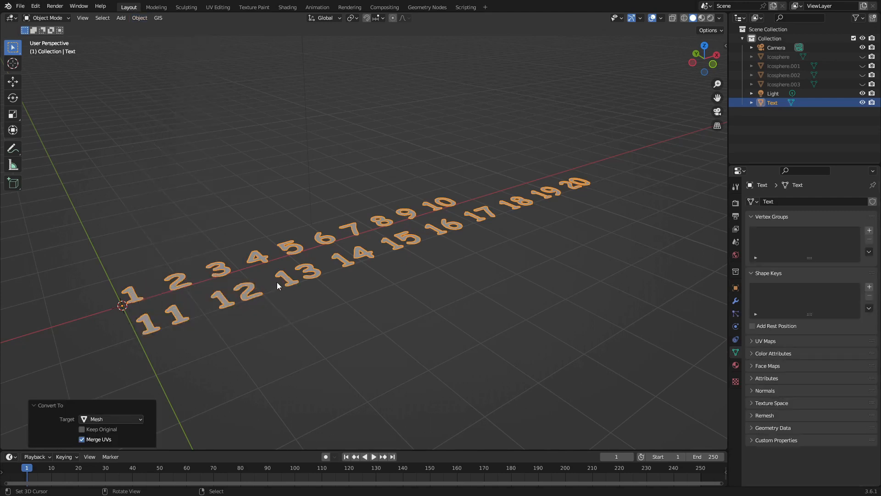
Enter Edit Mode on the converted number mesh and select all of its geometry.
scroll(224, 286, "down", 5)
scroll(224, 286, "up", 3)
key("KP_7")
scroll(236, 277, "up", 3)
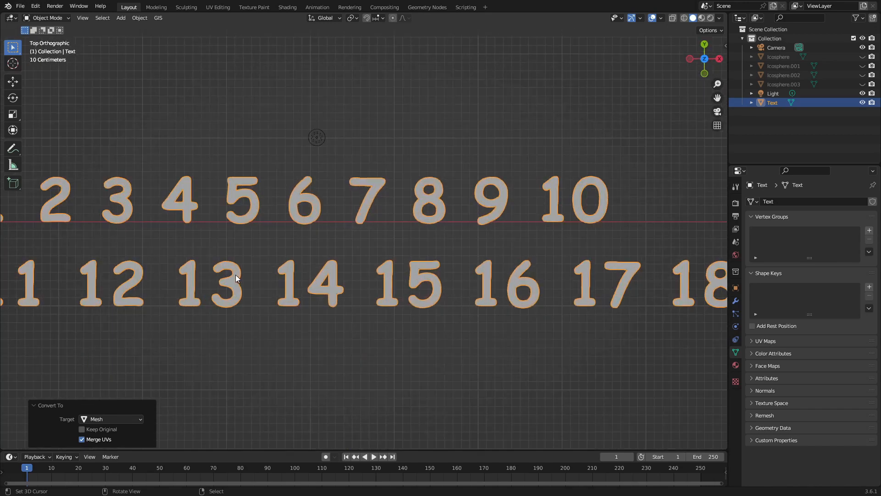
key("Tab")
scroll(228, 270, "down", 2)
middle_click_drag(227, 269, 392, 240, "shift")
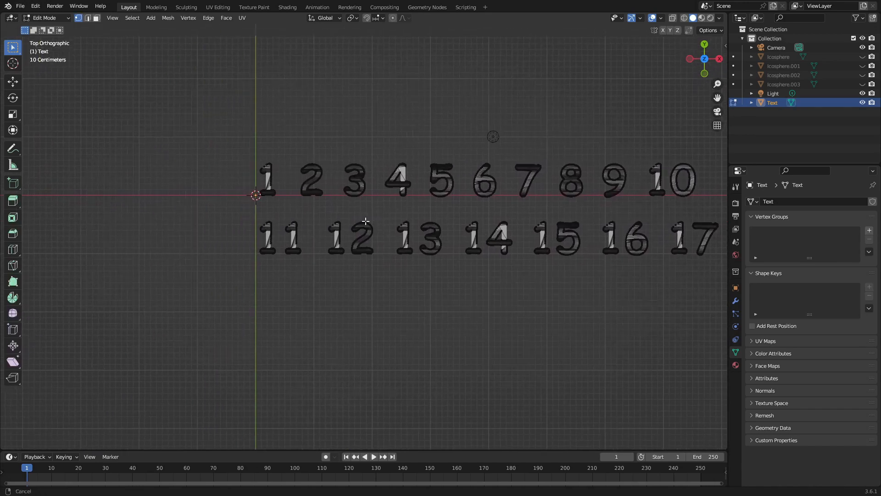
scroll(365, 222, "up", 8)
scroll(365, 222, "down", 5)
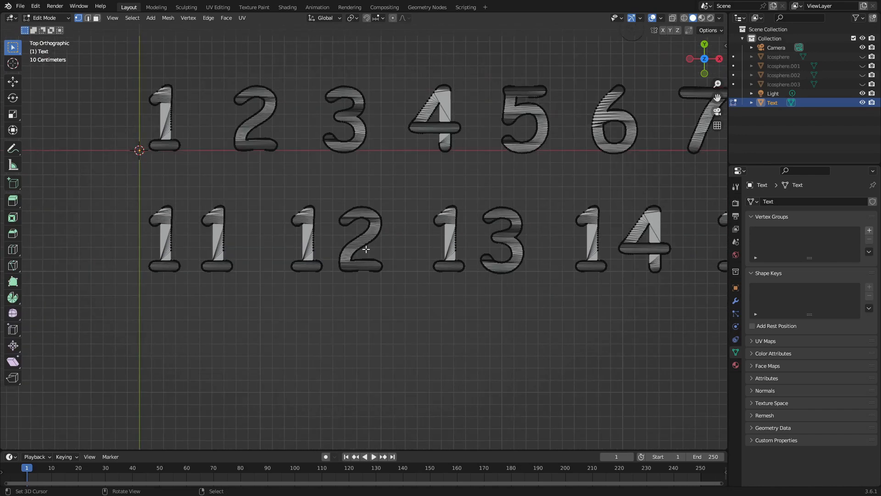
key("a")
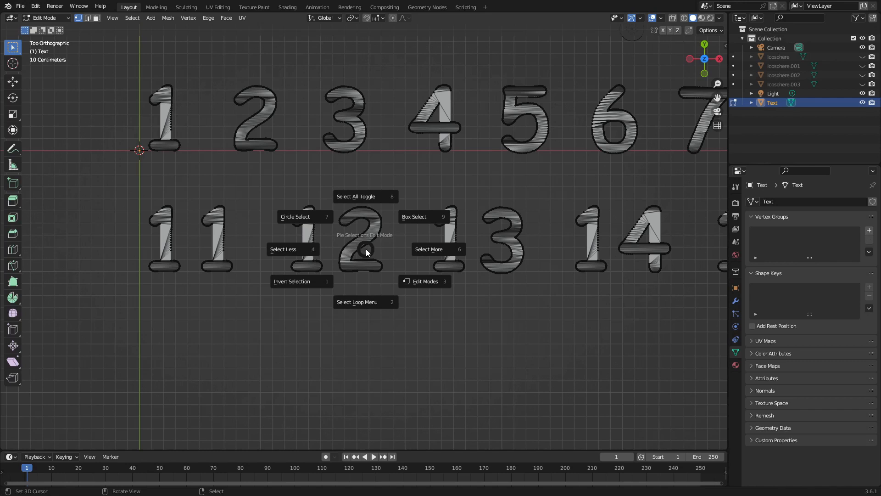
left_click(369, 198)
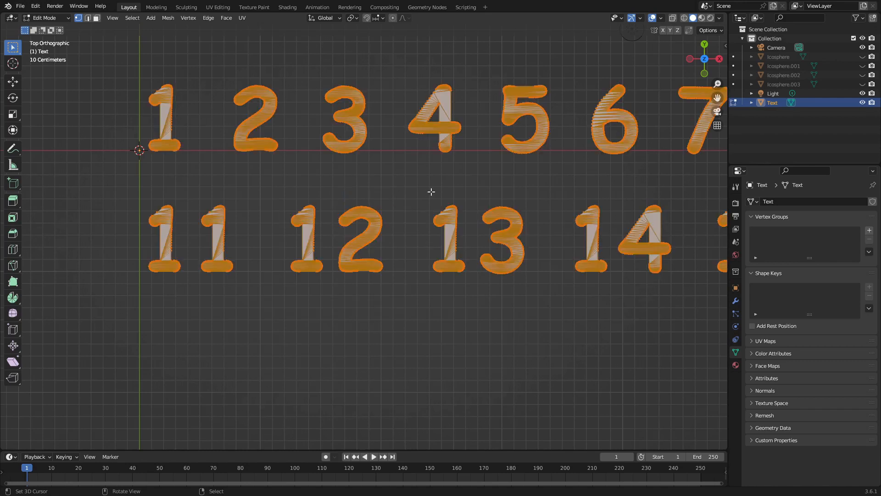
In the front view, try to scale the selected flat numbers by 20 along the Z axis.
key("KP_3")
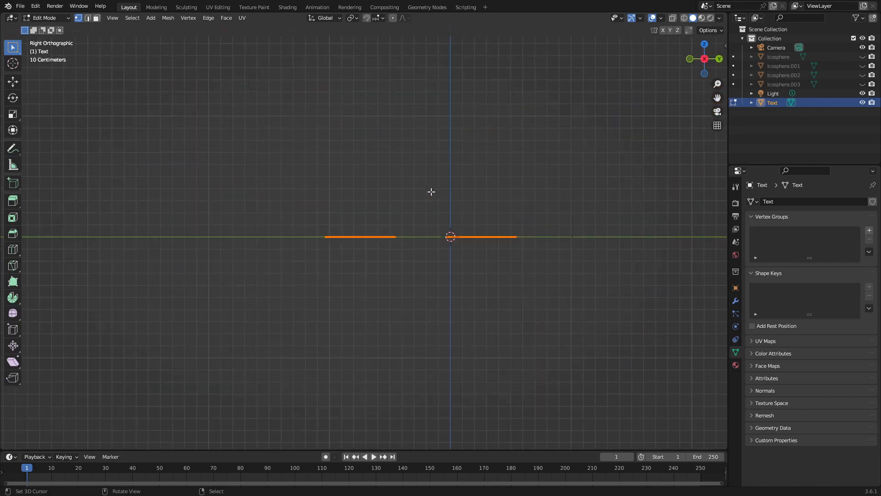
key("KP_1")
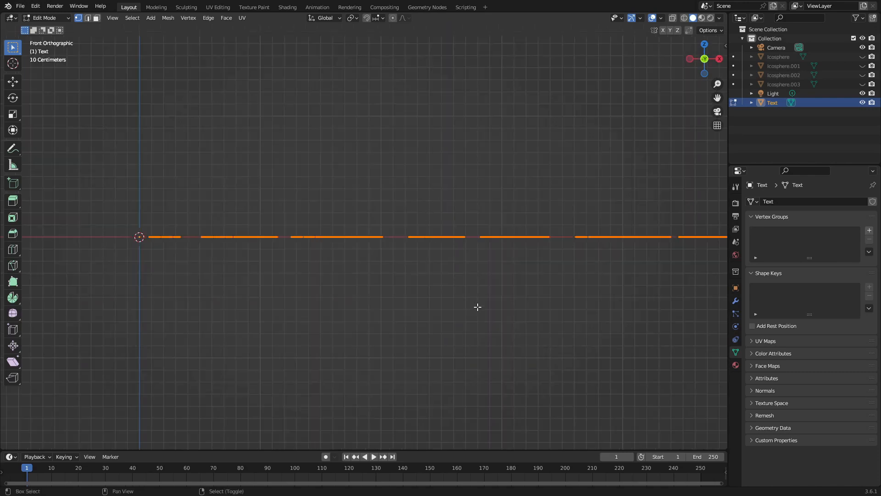
middle_click_drag(476, 307, 210, 305, "shift")
scroll(381, 305, "down", 3)
scroll(236, 290, "down", 4)
middle_click_drag(275, 288, 247, 288, "shift")
scroll(256, 285, "up", 3)
scroll(256, 285, "down", 1)
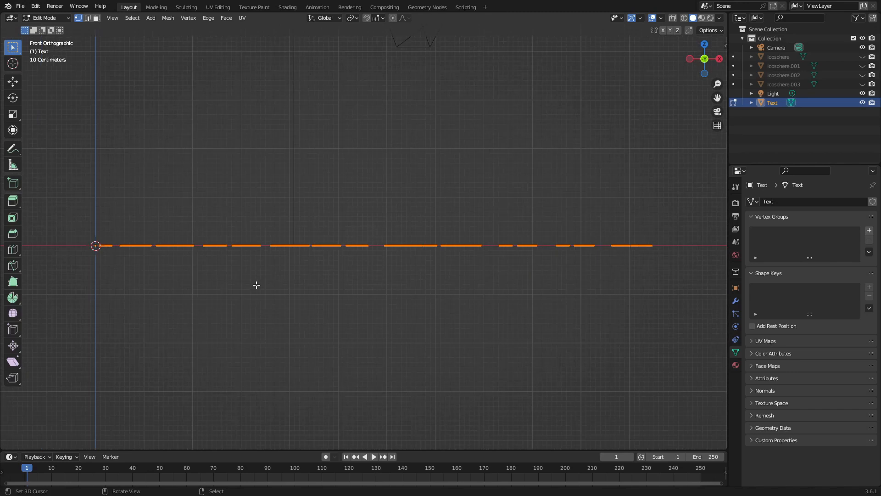
scroll(256, 285, "up", 1)
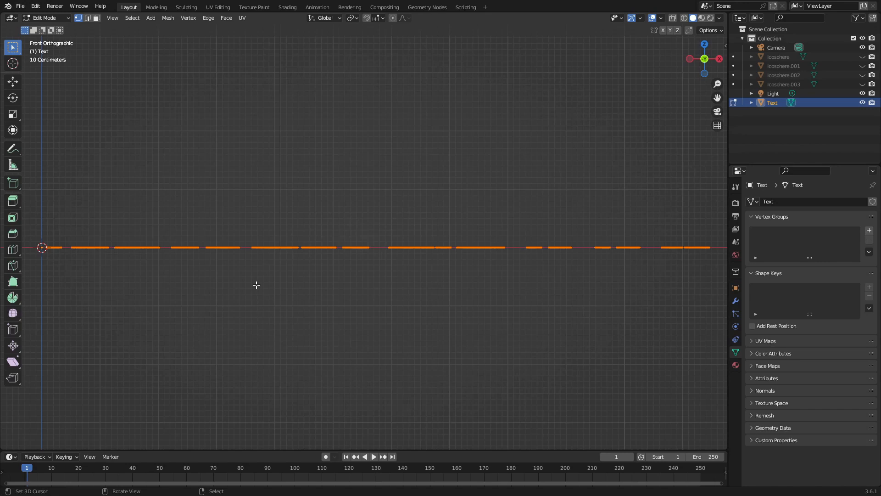
key("s")
type("z")
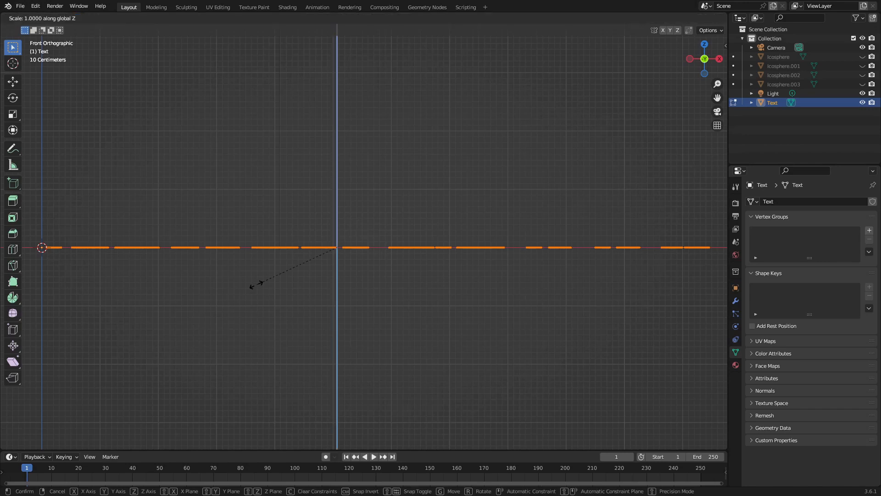
type("20")
key("Return")
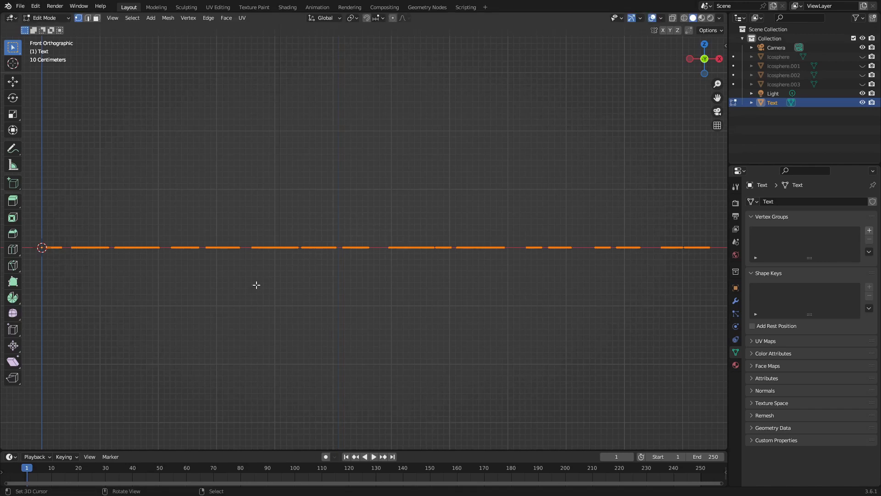
Extrude all the selected numbers upward by 0.2 m along their normals.
key("g")
key("z")
key("z")
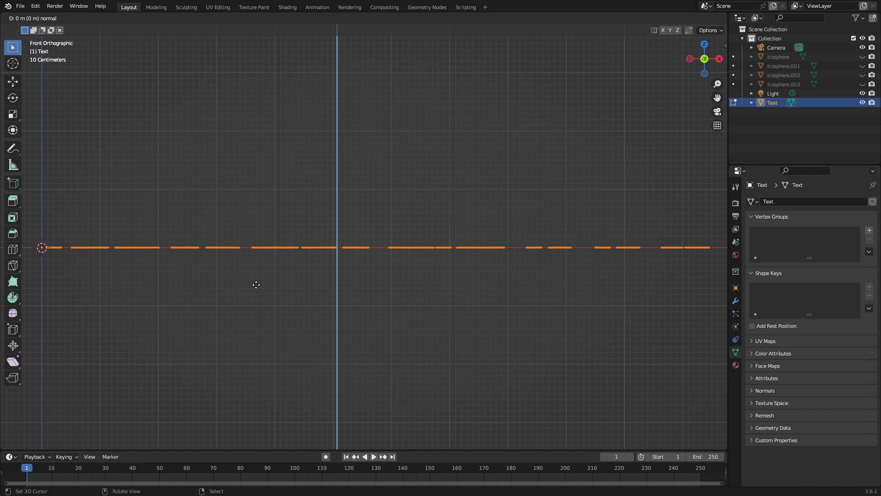
type("2")
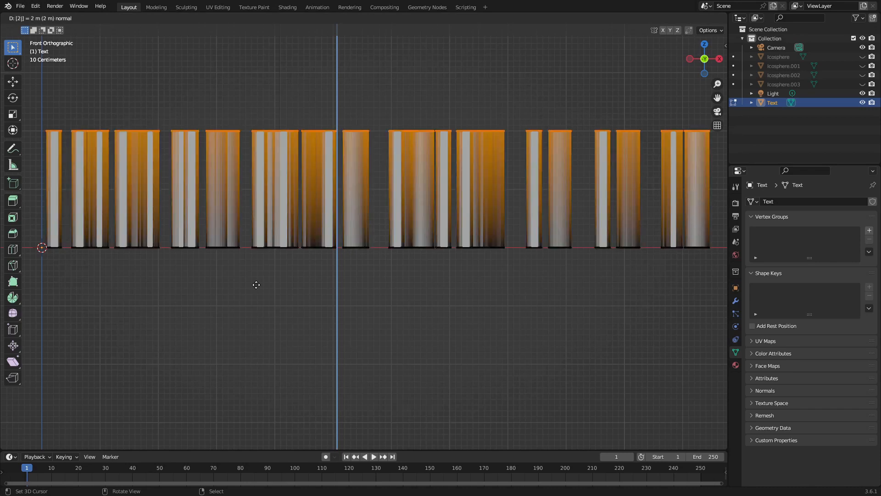
key("BackSpace")
type(".2")
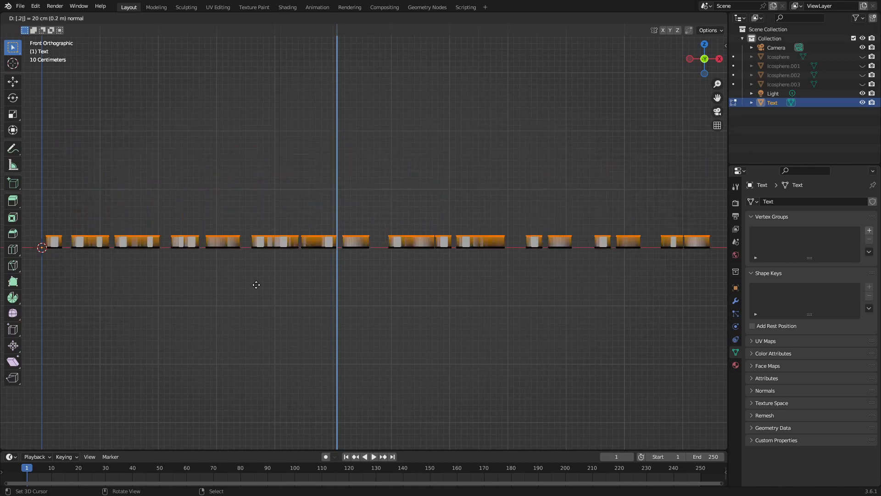
key("Return")
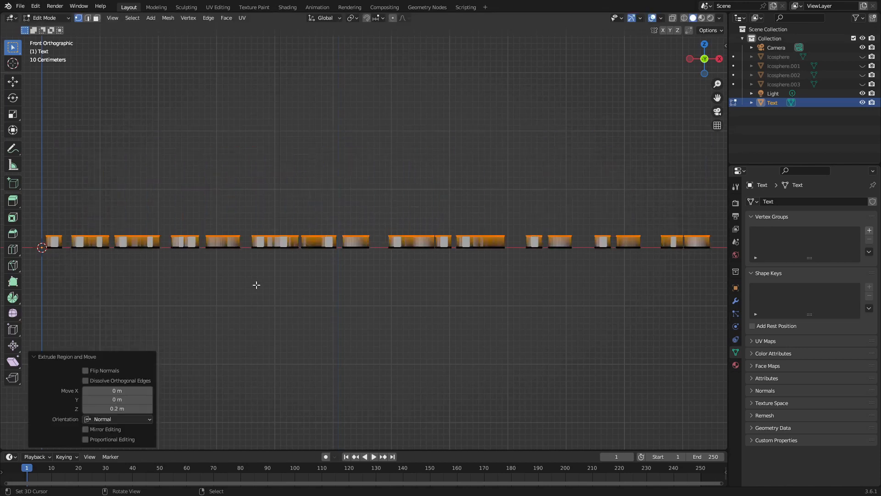
middle_click_drag(256, 285, 310, 345)
scroll(310, 344, "down", 3)
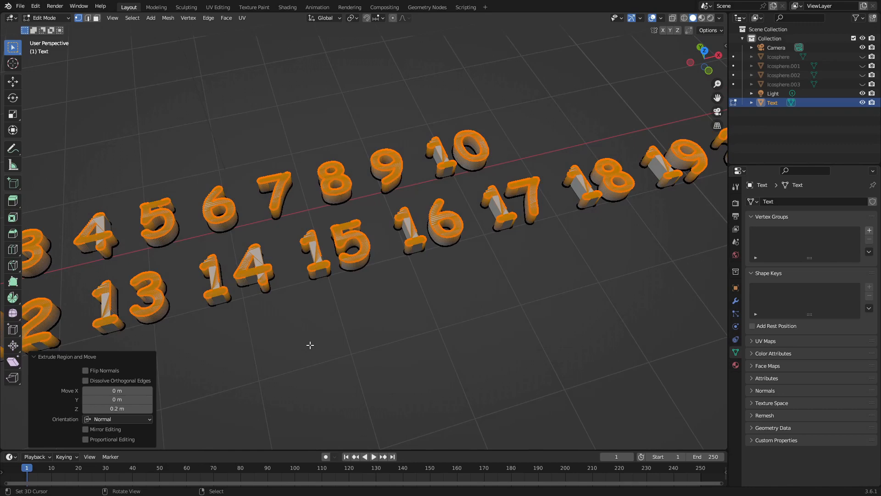
Examine the extruded numbers in both rows up close.
scroll(299, 307, "down", 6)
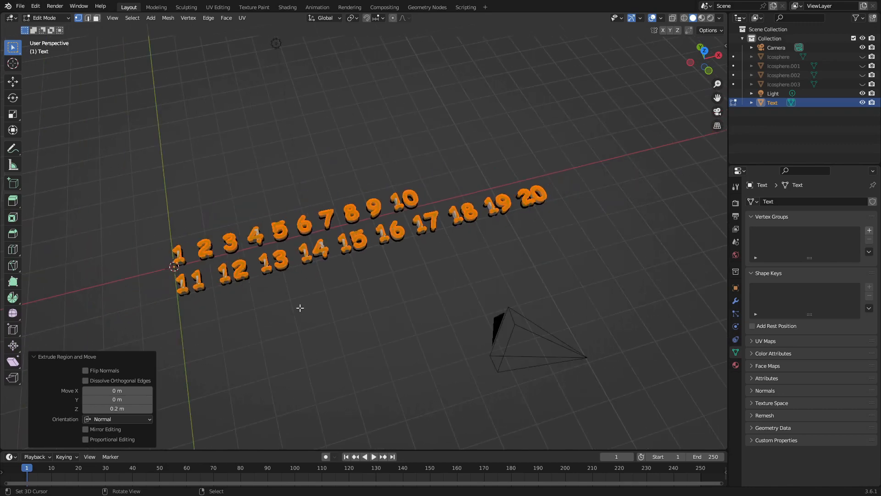
scroll(265, 305, "up", 4)
scroll(265, 305, "up", 2)
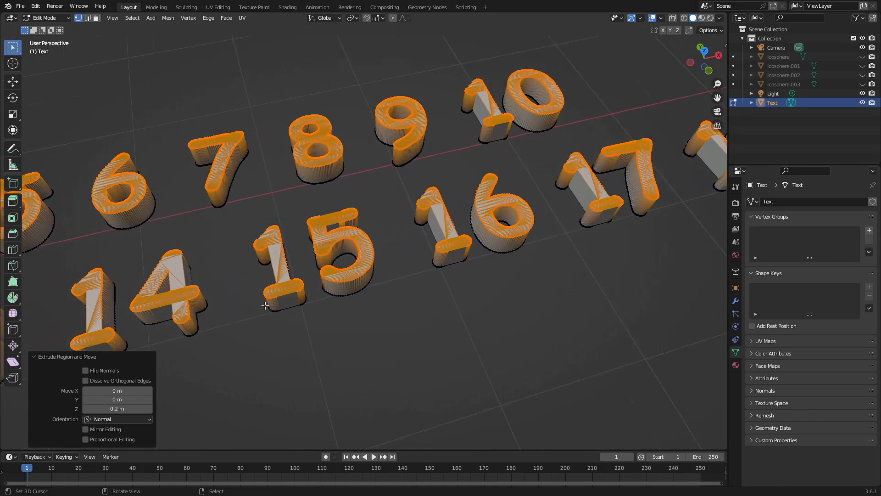
scroll(265, 305, "down", 3)
scroll(266, 305, "down", 1)
scroll(263, 305, "up", 3)
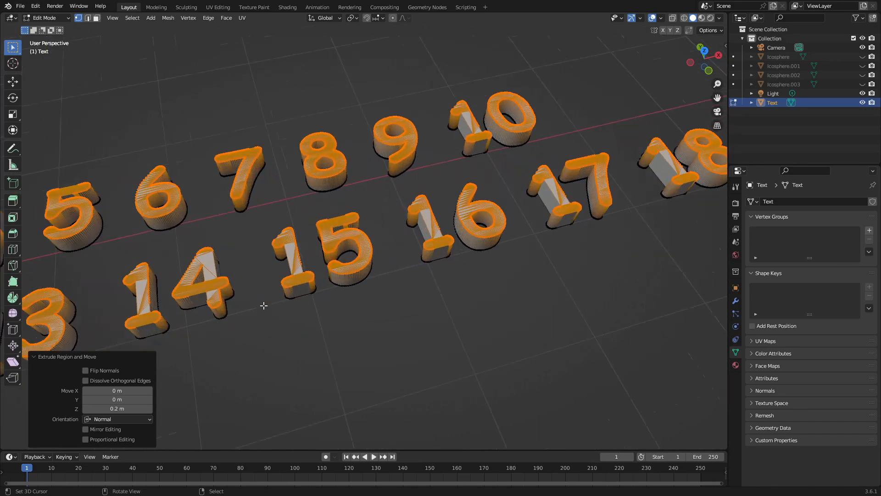
scroll(258, 314, "down", 1)
middle_click_drag(200, 325, 401, 290, "shift")
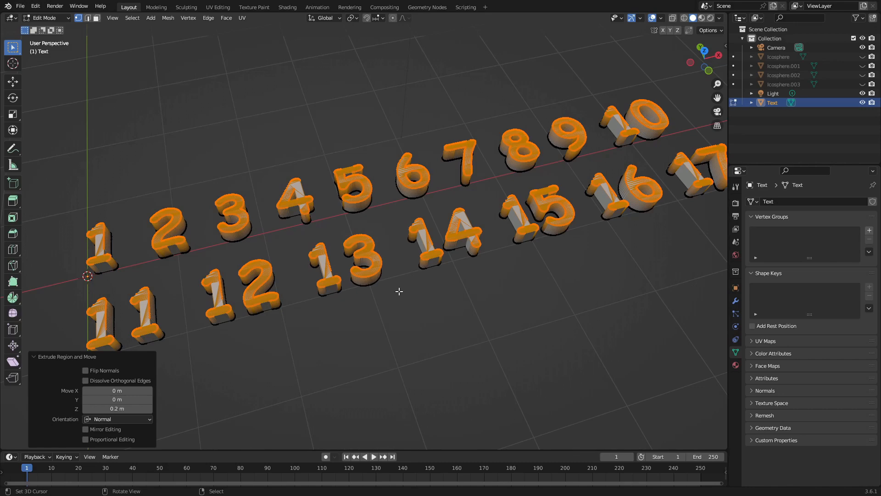
scroll(246, 271, "up", 2)
scroll(246, 271, "up", 2)
scroll(217, 267, "down", 1)
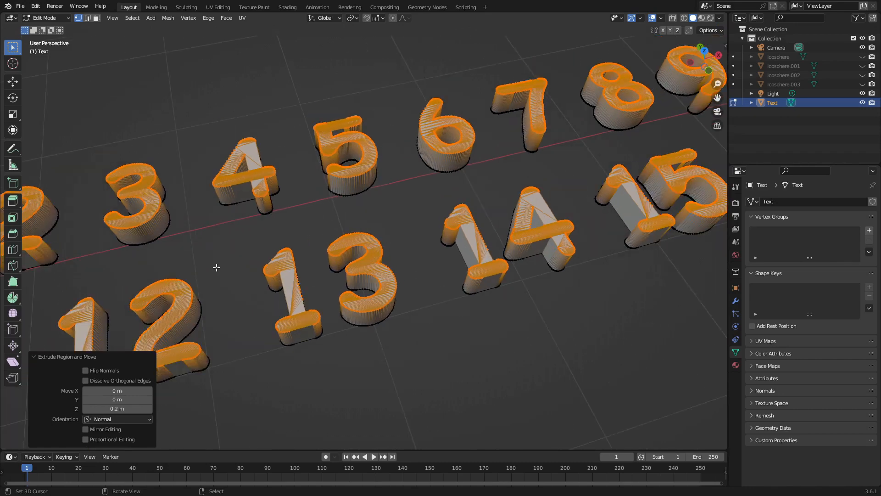
middle_click_drag(217, 267, 445, 193, "shift")
Return to Object Mode, reveal Icosphere.001 beside the numbers and hide the Text object.
key("Tab")
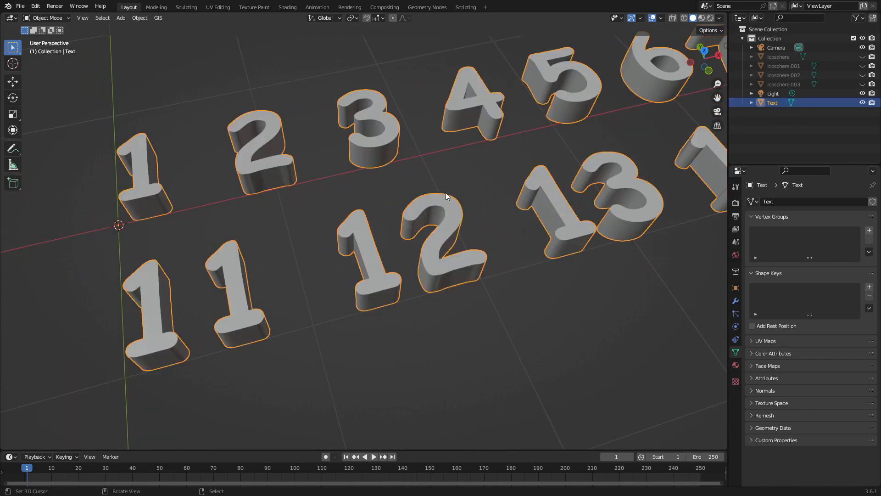
scroll(254, 250, "down", 5)
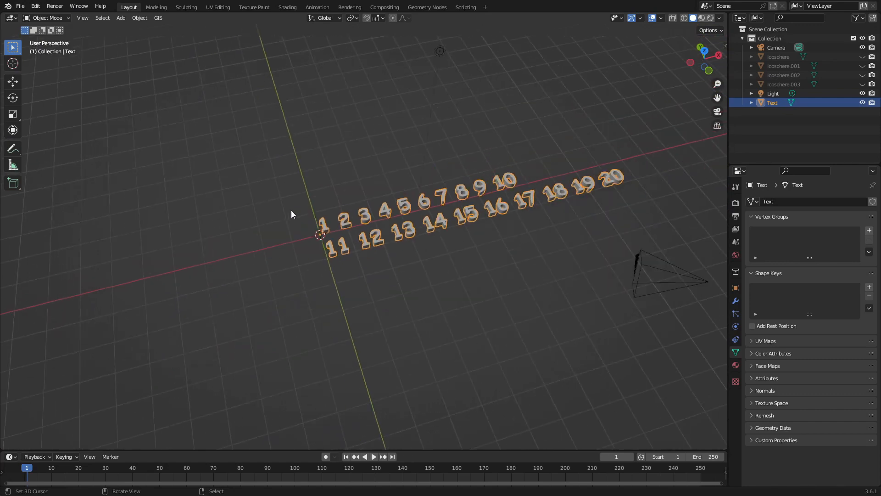
middle_click_drag(293, 212, 422, 179)
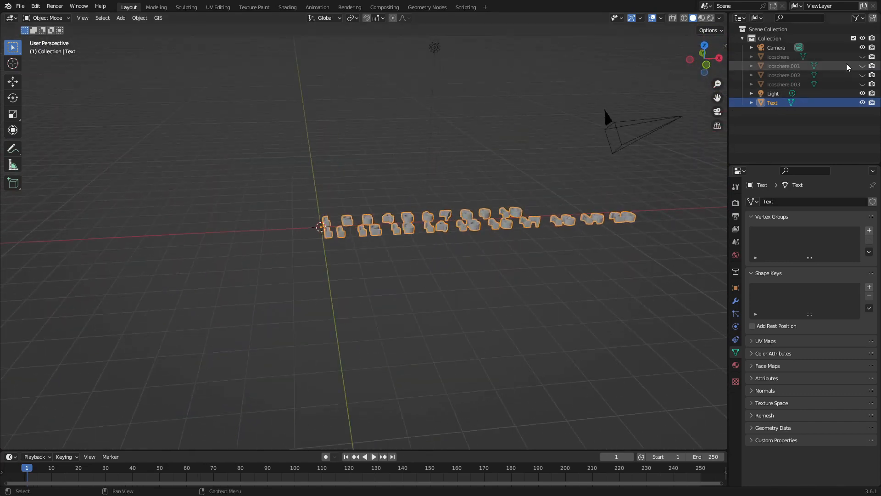
left_click(863, 65)
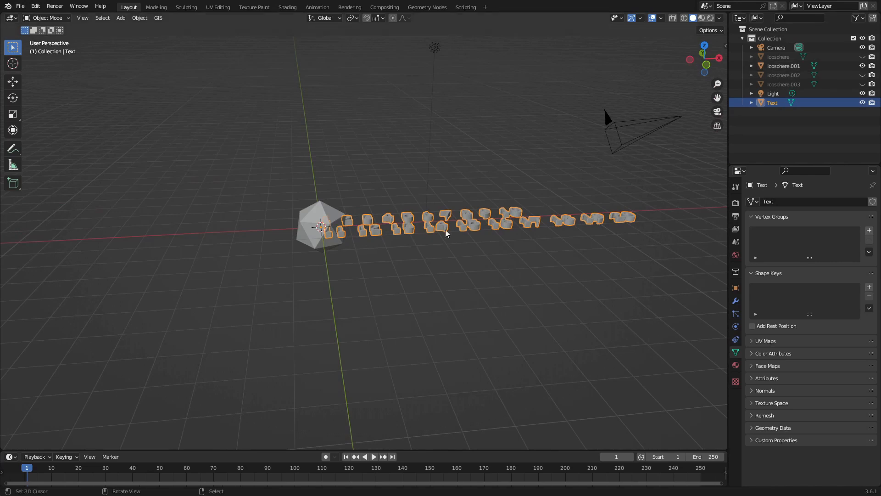
scroll(363, 236, "up", 3)
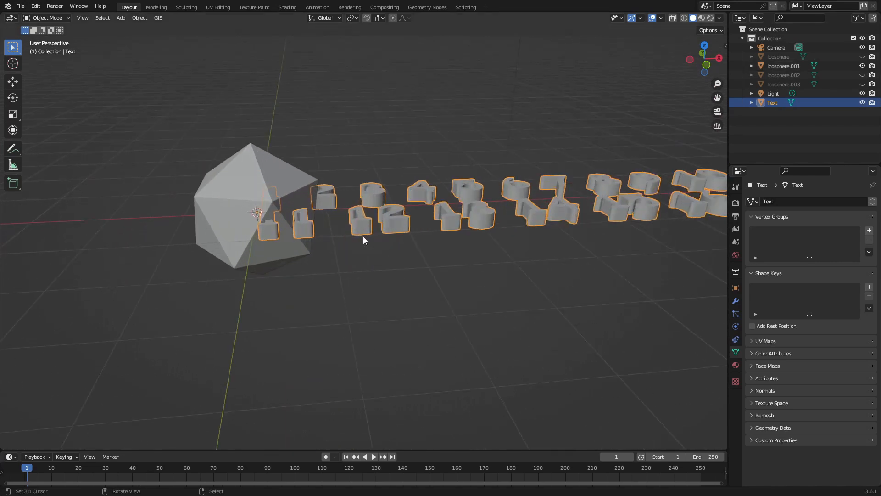
left_click(862, 102)
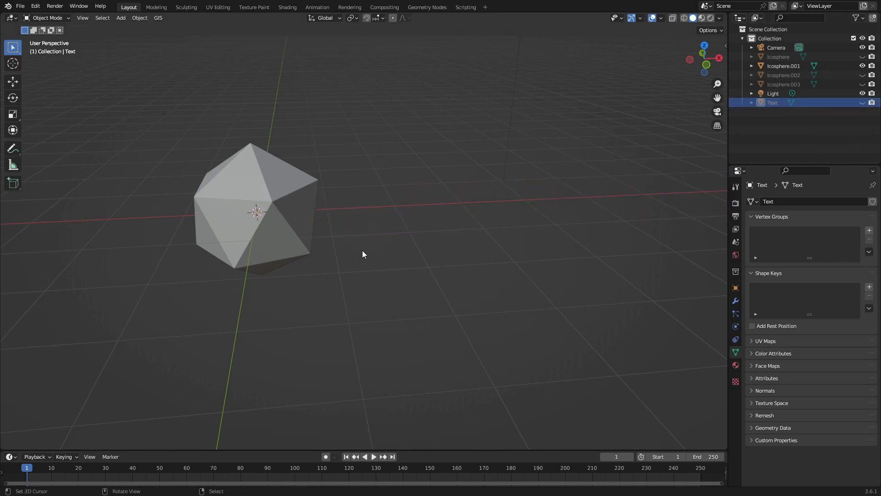
Show Icosphere.002 in place of Icosphere.001 and enter Edit Mode on it with edge selection.
left_click(863, 65)
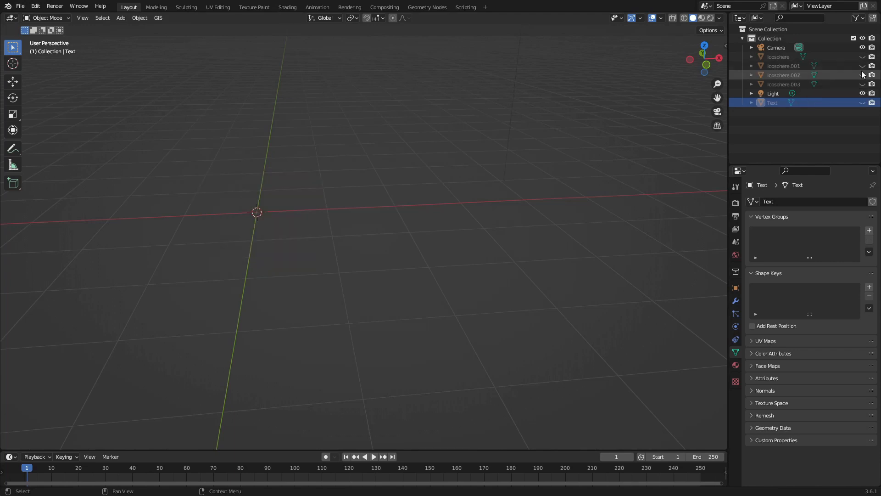
left_click(863, 75)
left_click(307, 190)
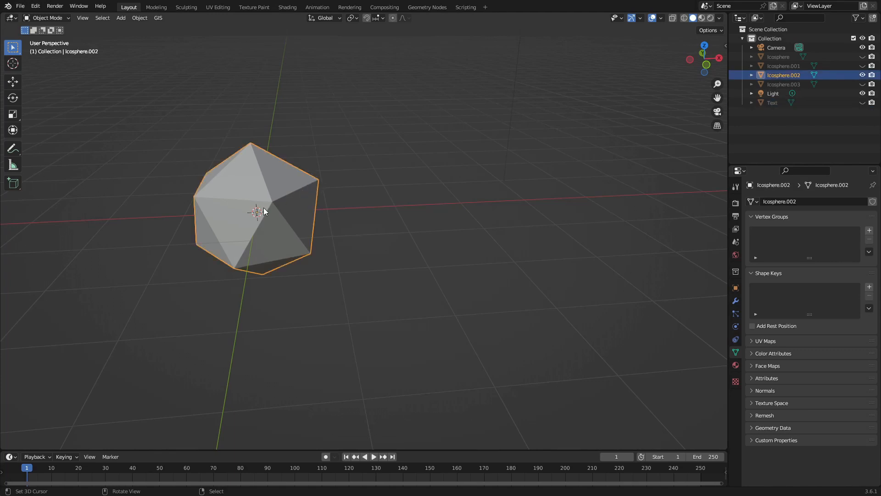
key("Tab")
scroll(281, 197, "up", 4)
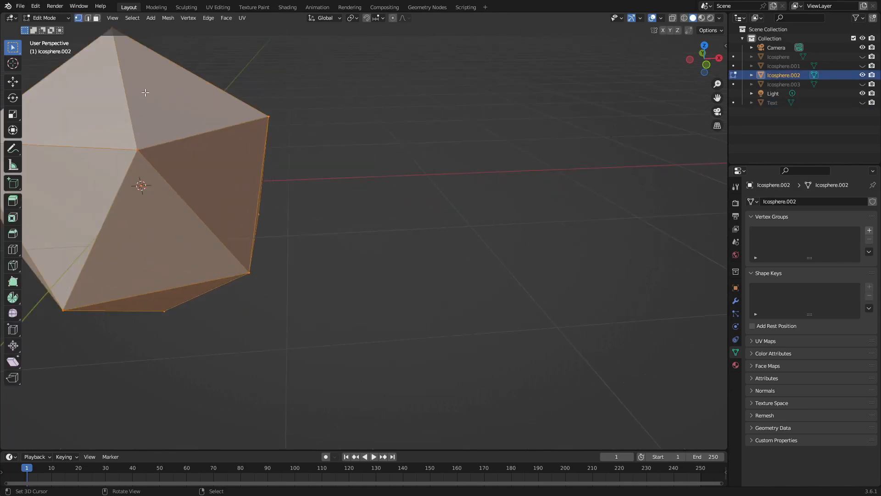
left_click(88, 18)
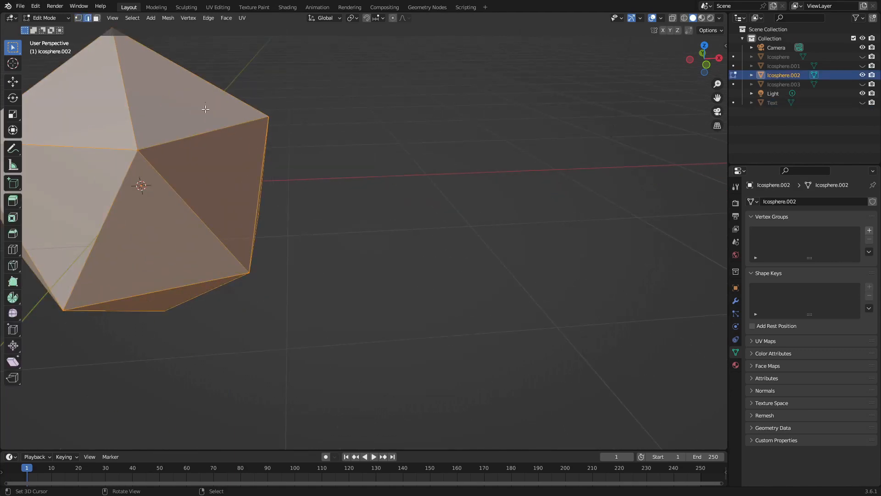
Try to select the edges of Icosphere.002 one by one.
left_click(199, 124)
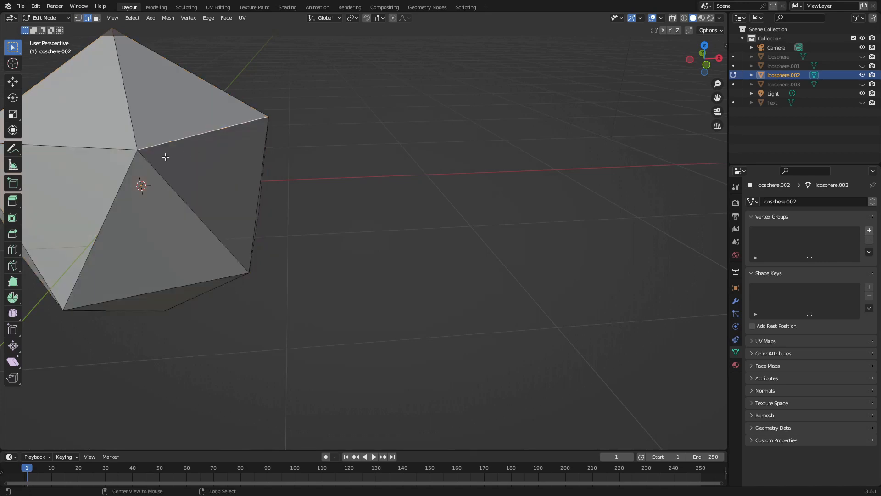
left_click(123, 153, "alt")
middle_click_drag(140, 150, 183, 167)
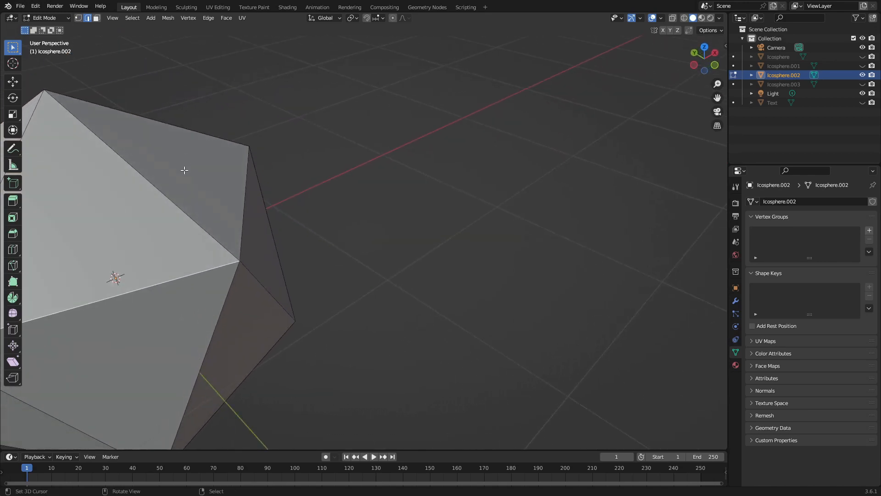
scroll(202, 192, "down", 3)
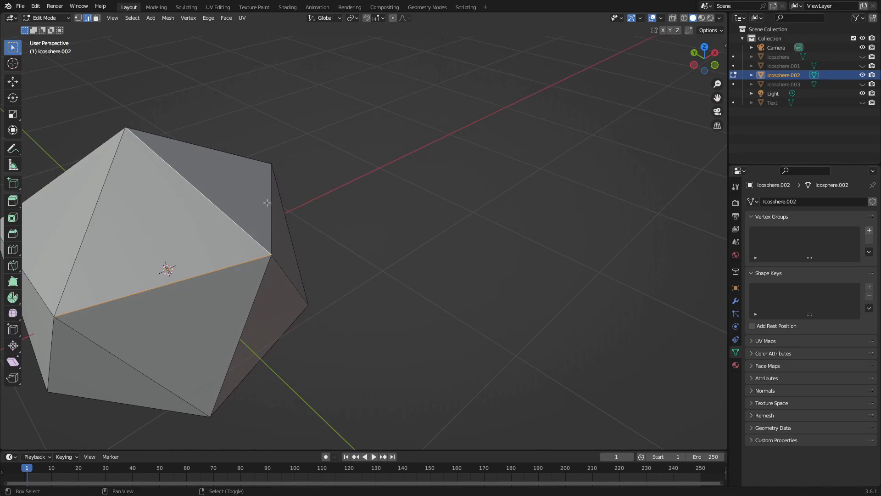
left_click(275, 215, "shift")
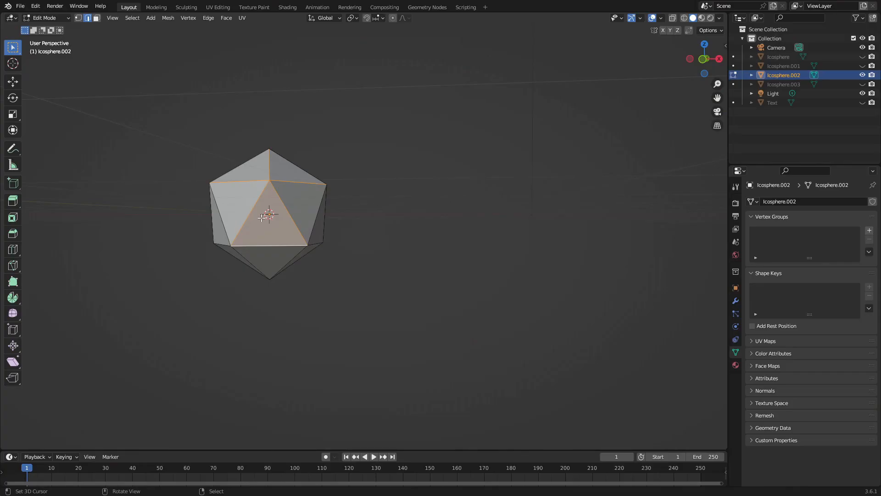
key("ctrl+Tab")
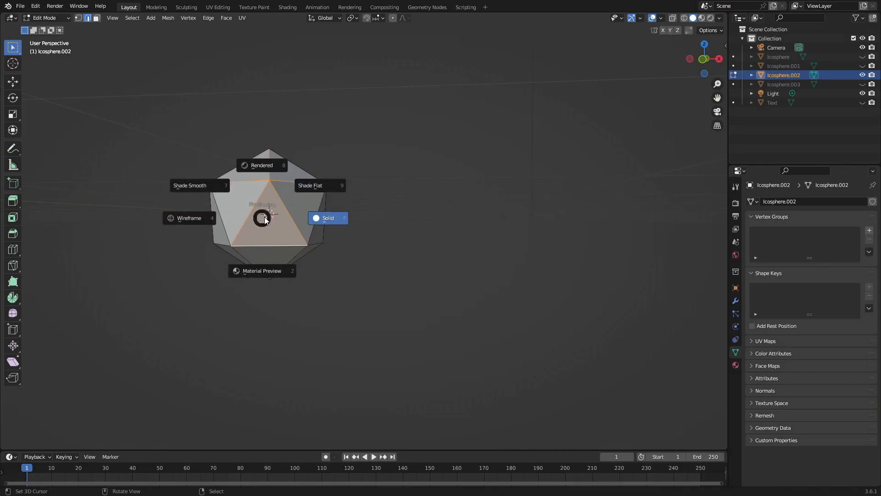
key("Escape")
Clear the partial edge selection and select all the geometry of Icosphere.002.
key("a")
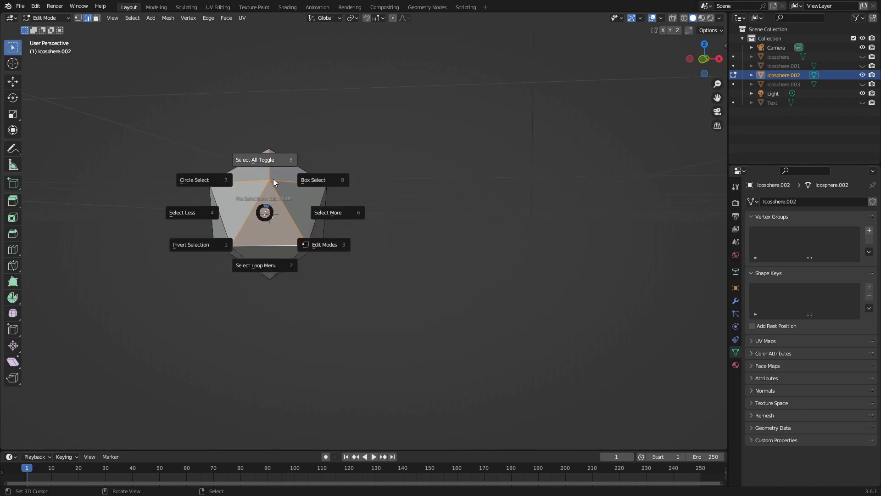
left_click(256, 158)
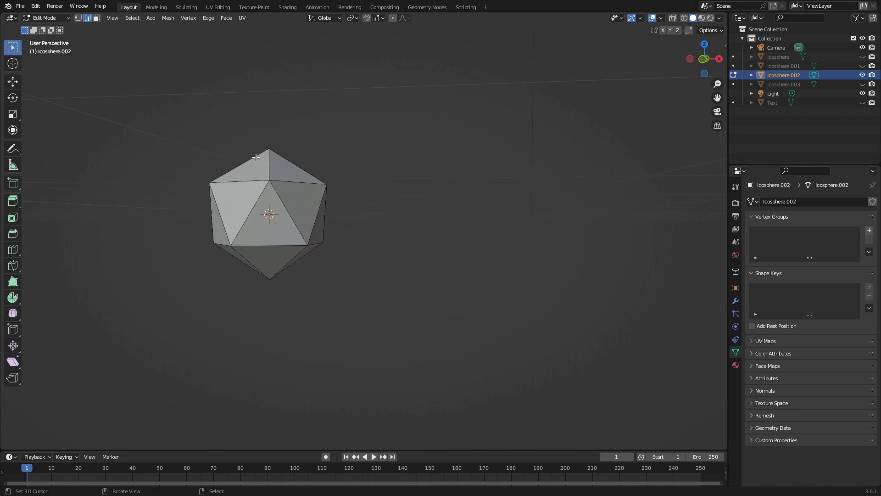
key("a")
left_click(266, 107)
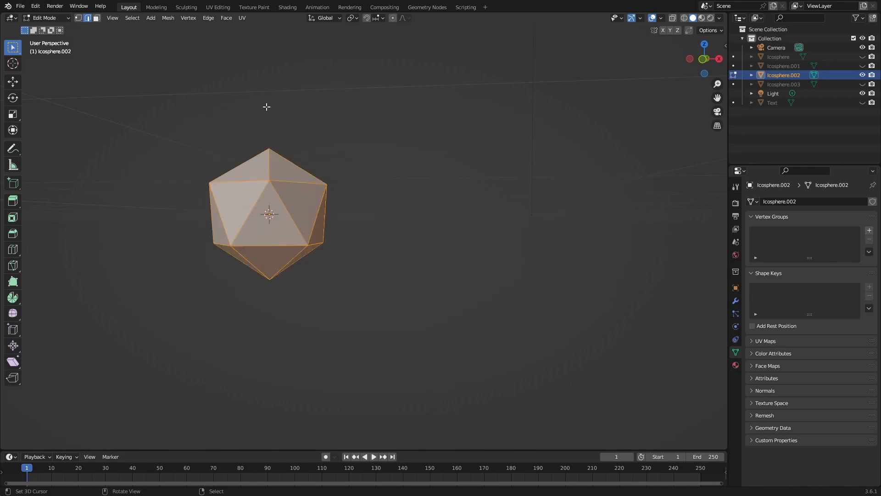
middle_click_drag(265, 211, 295, 269)
Bevel all the edges of Icosphere.002 by about 0.026 m with one segment and return to Object Mode.
key("ctrl+b")
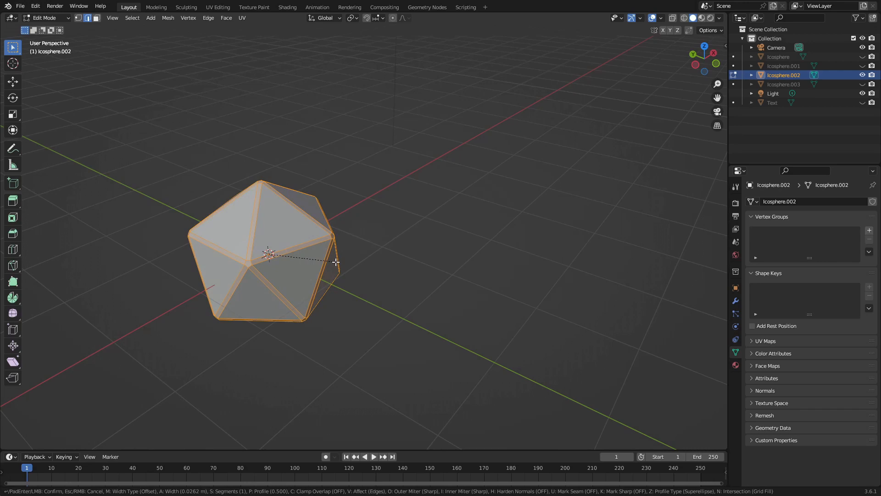
left_click(336, 261)
scroll(342, 268, "up", 3)
key("Tab")
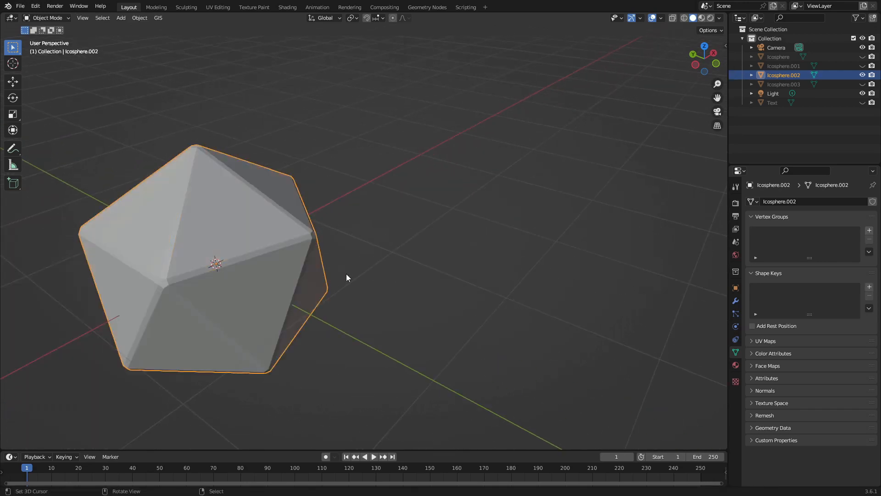
Examine the bevelled edges and corners of the icosphere from several sides.
middle_click_drag(346, 273, 360, 256)
scroll(227, 316, "up", 2)
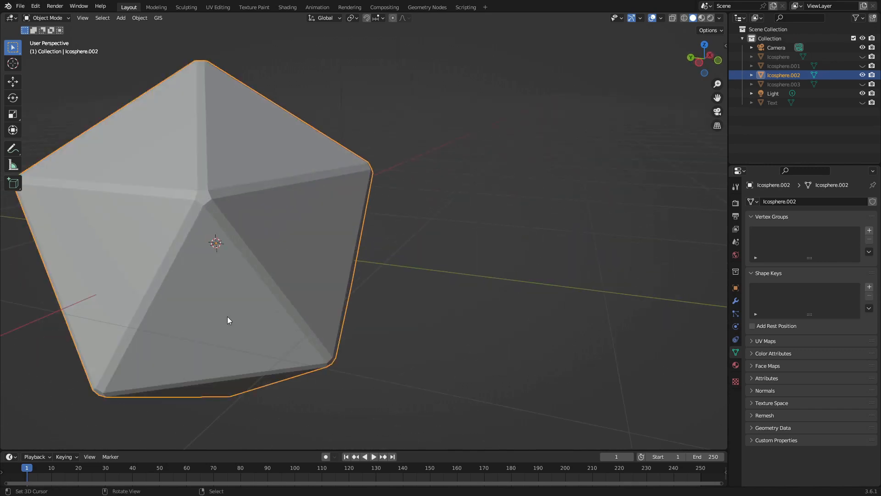
scroll(226, 318, "up", 2)
middle_click_drag(225, 317, 254, 317)
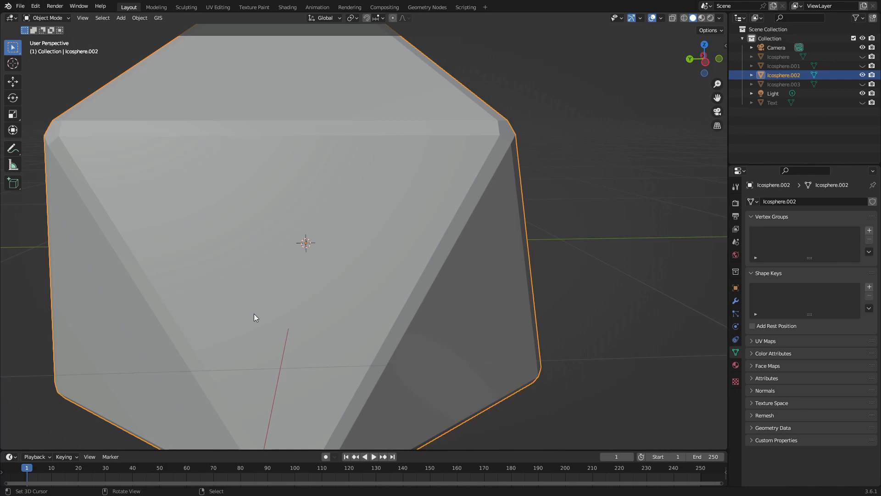
scroll(254, 317, "down", 6)
middle_click_drag(297, 270, 335, 257)
scroll(336, 257, "up", 4)
scroll(325, 248, "down", 3)
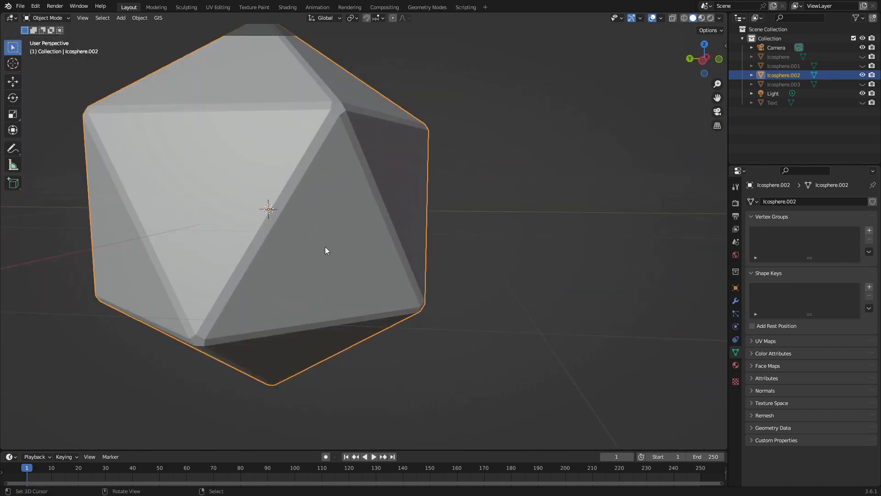
Redo the bevel on all edges of Icosphere.002 with two segments and a width of about 0.019 m.
key("Tab")
key("Tab")
key("Tab")
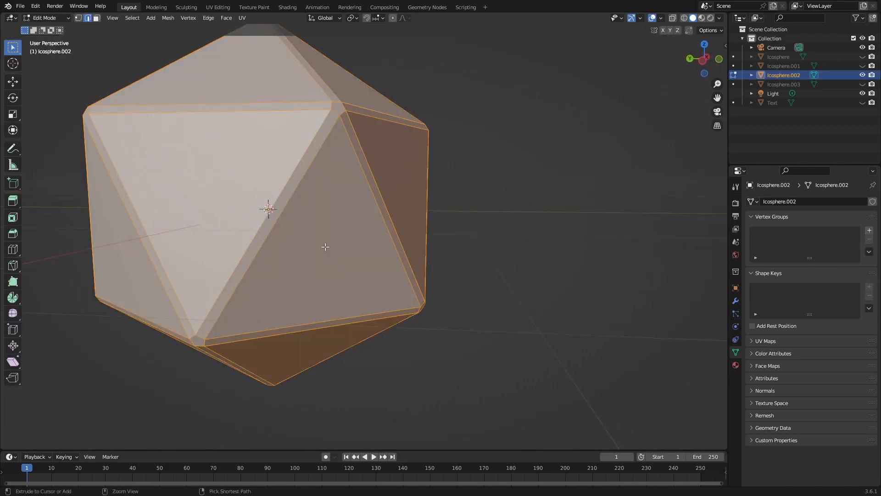
key("ctrl+b")
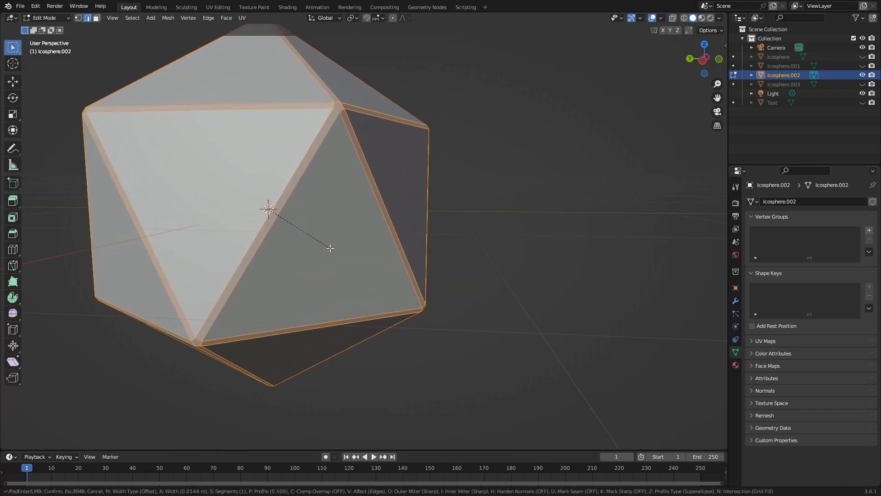
scroll(330, 249, "up", 1)
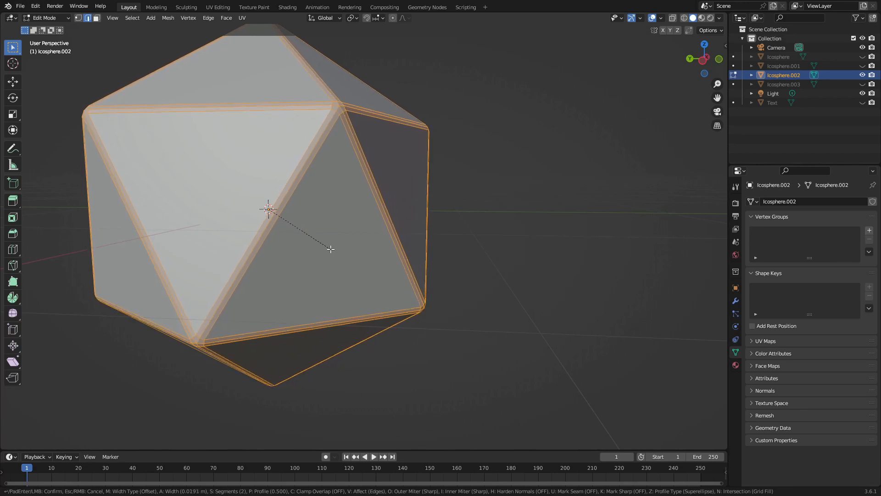
left_click(330, 249)
key("Tab")
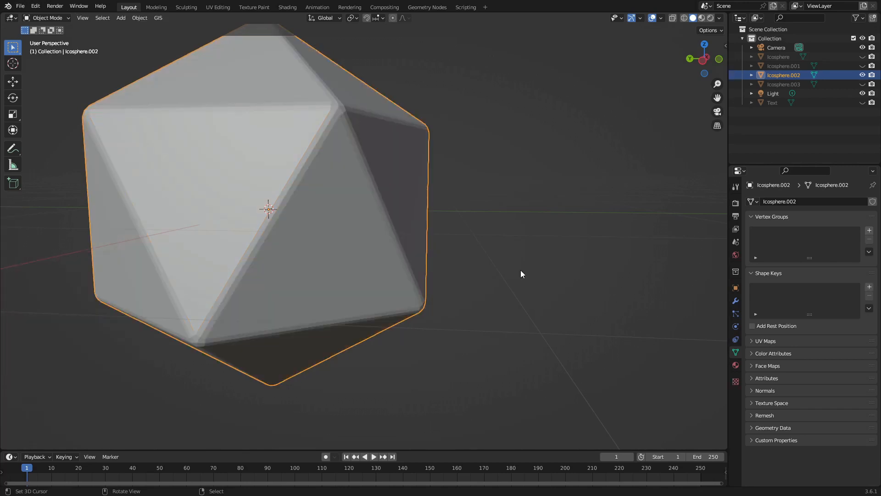
Apply Shade Smooth to the bevelled Icosphere.002.
scroll(520, 274, "down", 3)
middle_click_drag(511, 257, 522, 272)
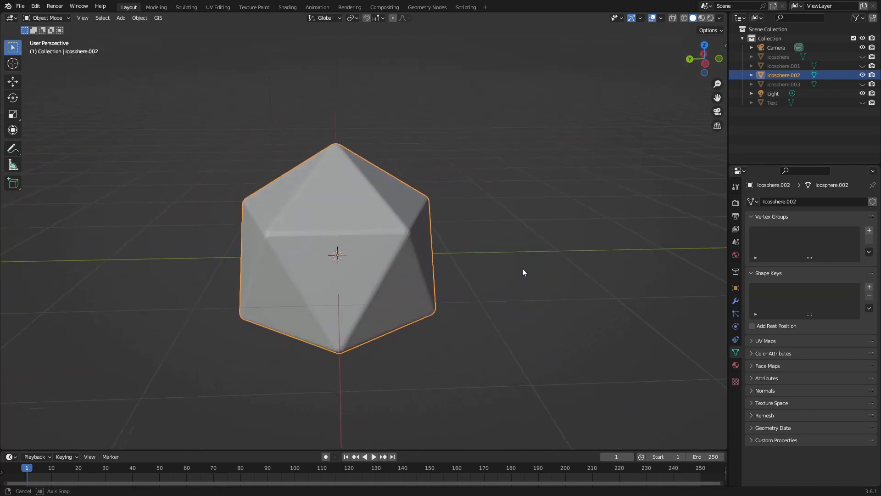
scroll(491, 279, "up", 4)
key("F3")
type("smo")
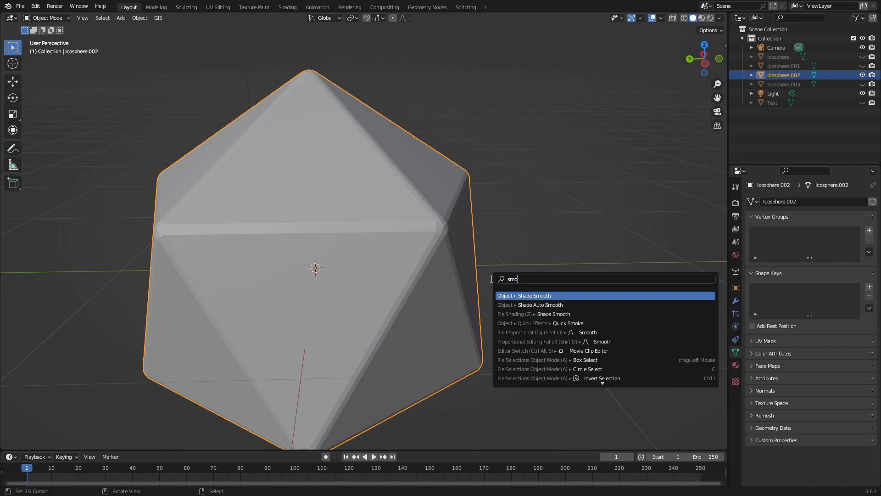
left_click(568, 295)
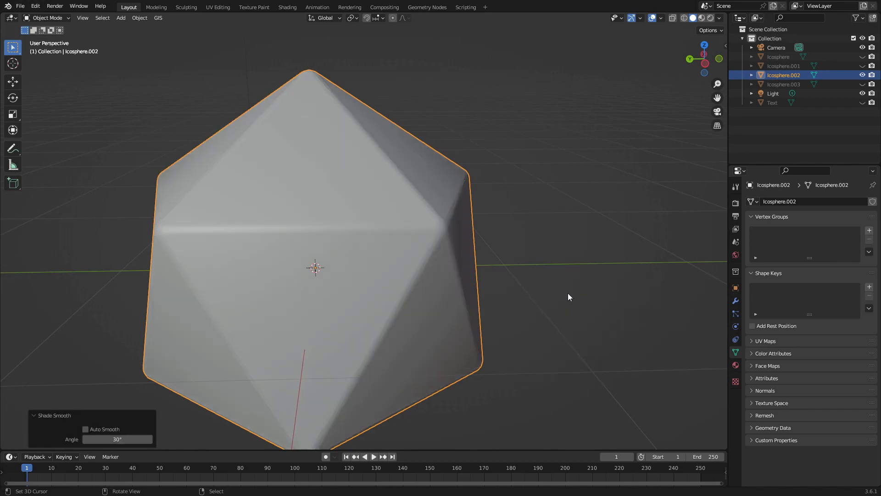
Switch the bevelled Icosphere.002 back to flat shading.
mouse_move(530, 267)
middle_mouse_down()
mouse_move(450, 256)
mouse_move(529, 264)
mouse_move(574, 256)
mouse_move(502, 250)
mouse_move(509, 259)
mouse_move(230, 191)
mouse_move(255, 205)
mouse_move(229, 198)
middle_mouse_up()
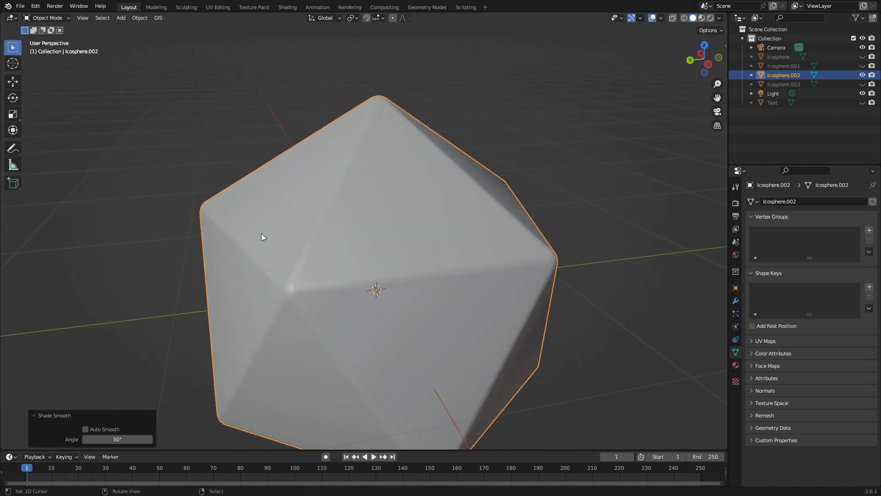
middle_click_drag(259, 235, 260, 223)
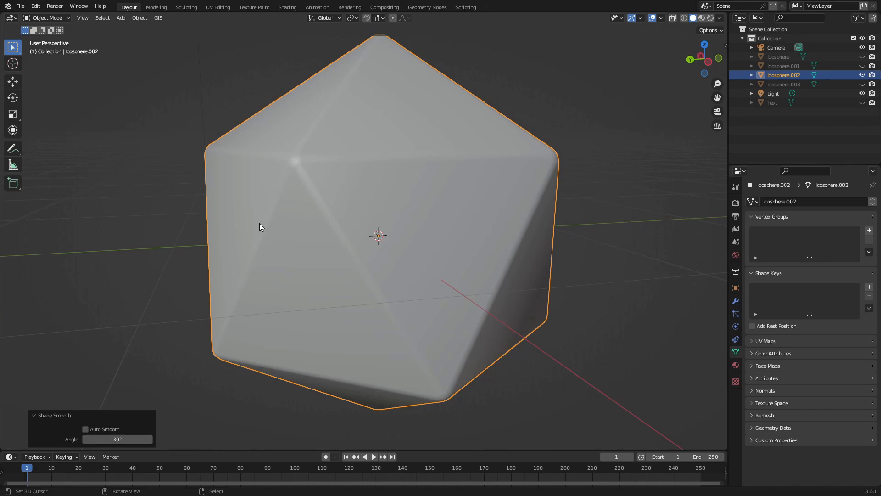
key("z")
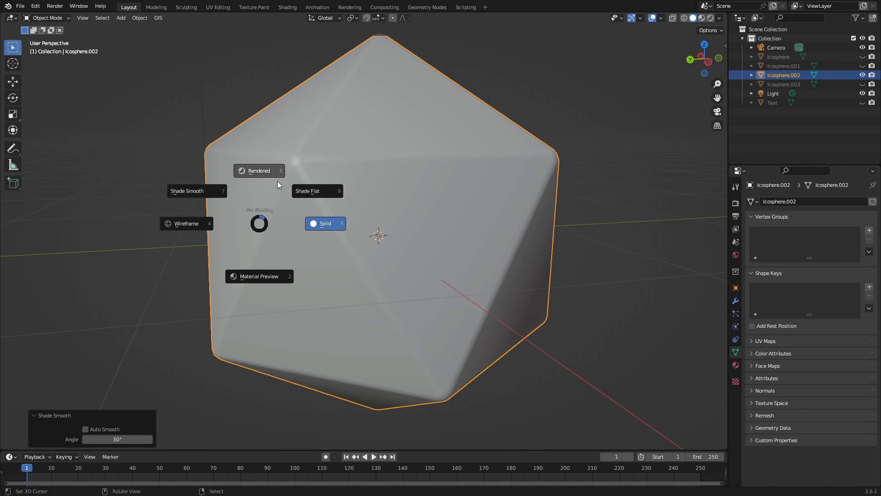
left_click(336, 179)
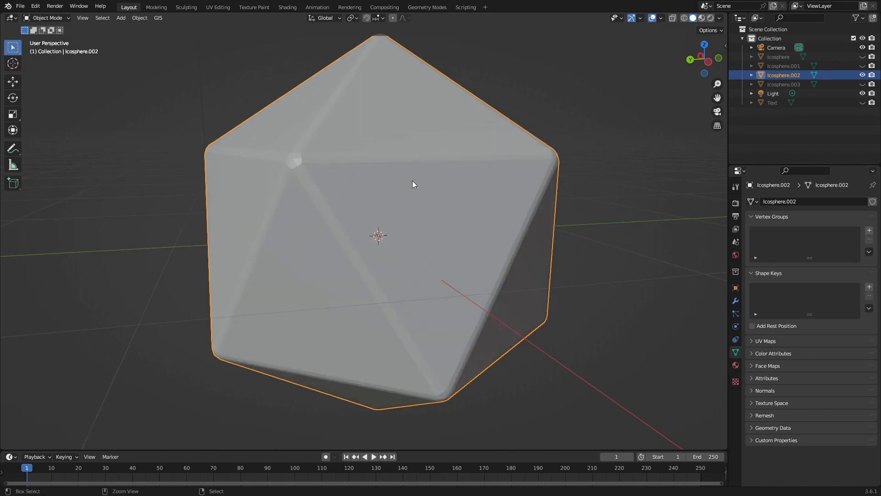
scroll(477, 172, "down", 5)
mouse_move(477, 169)
middle_mouse_down()
mouse_move(413, 177)
mouse_move(476, 175)
middle_mouse_up()
scroll(481, 200, "up", 4)
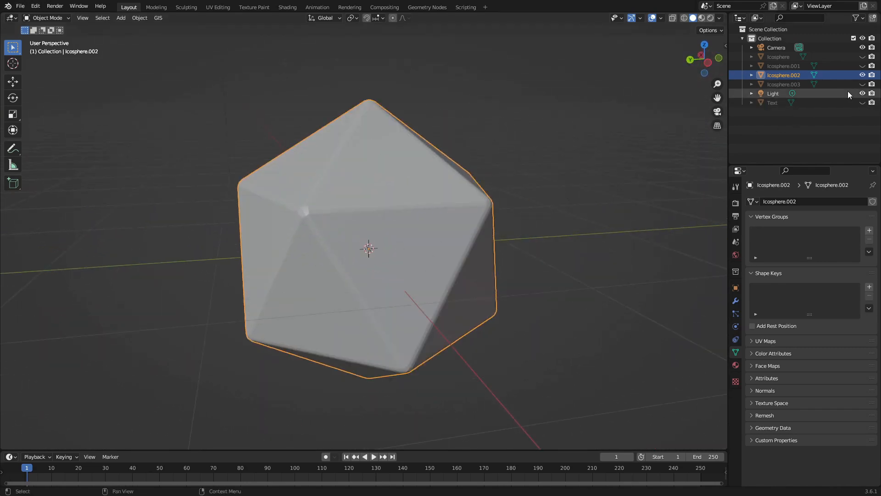
Hide Icosphere.002, show Icosphere.003 and open it in Edit Mode with vertex selection.
left_click(862, 74)
left_click(862, 84)
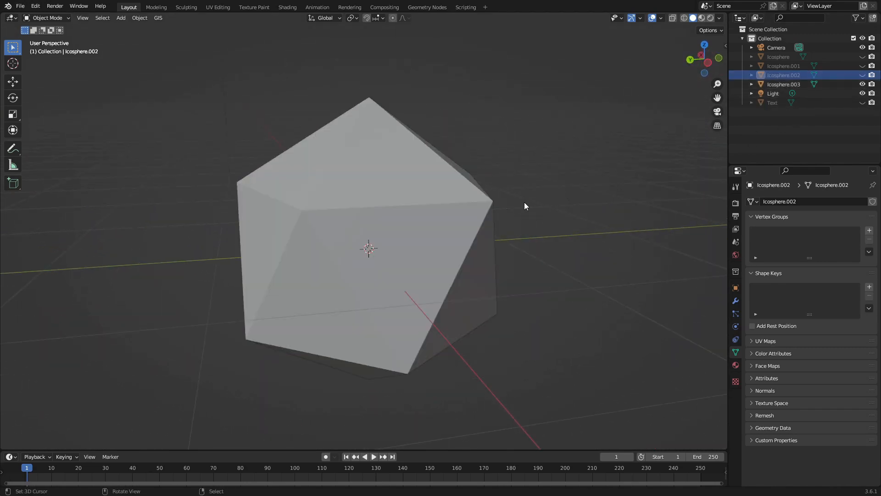
left_click(347, 212)
key("Tab")
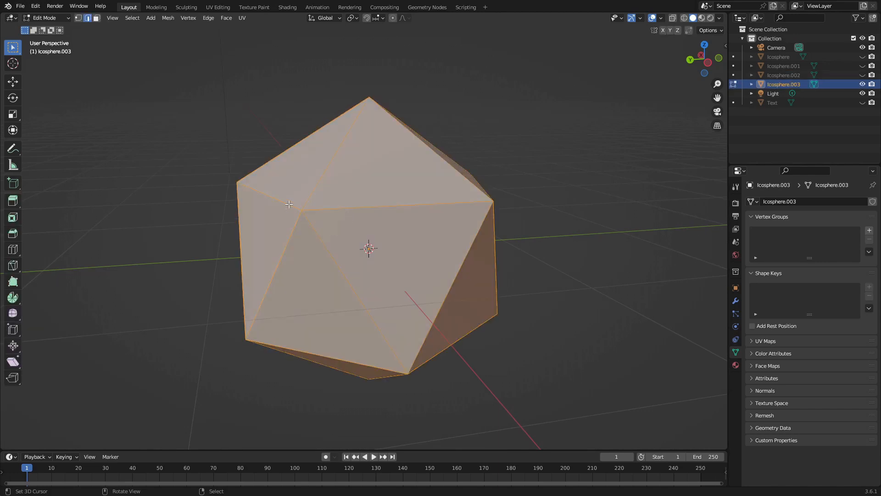
left_click(78, 18)
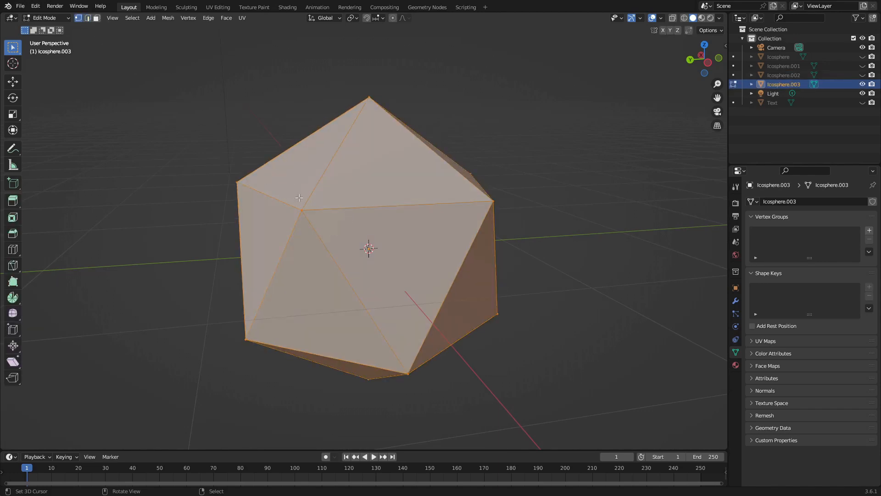
Try to bevel Icosphere.003 from a selected corner vertex.
left_click(302, 210)
left_click(493, 200, "shift")
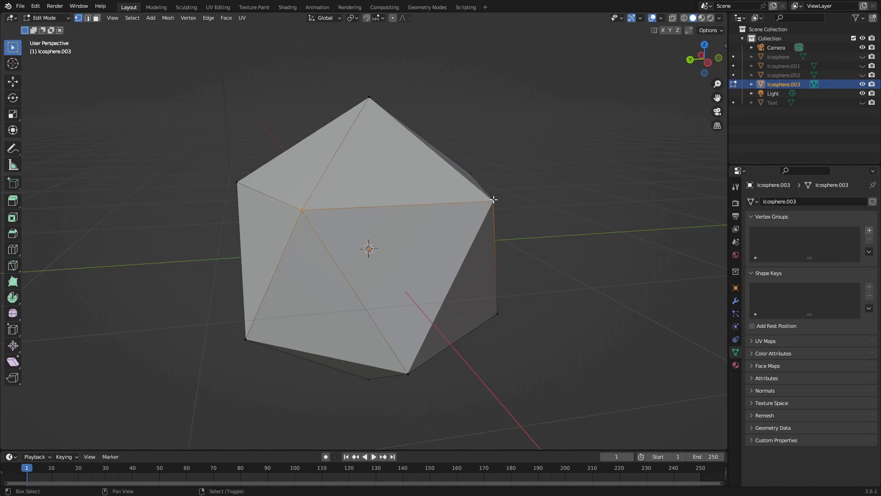
scroll(494, 200, "down", 3)
key("a")
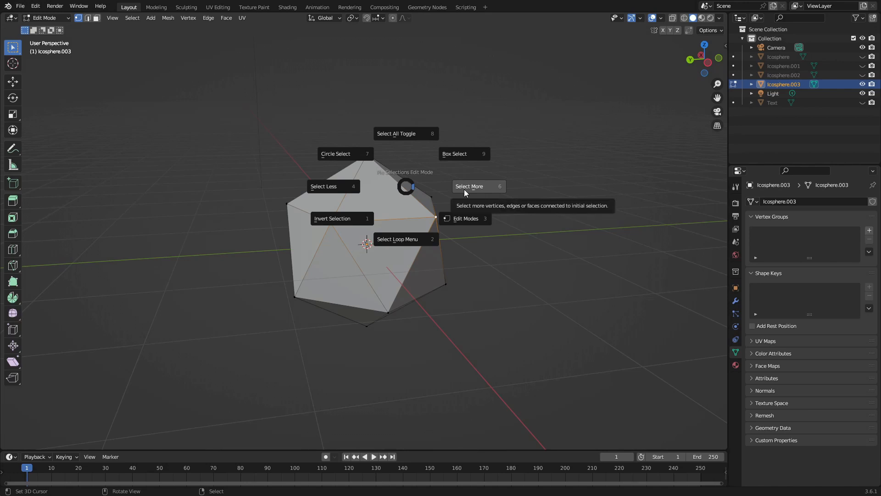
key("Escape")
scroll(439, 225, "up", 3)
middle_click_drag(438, 224, 457, 256)
left_click(254, 214)
key("ctrl+b")
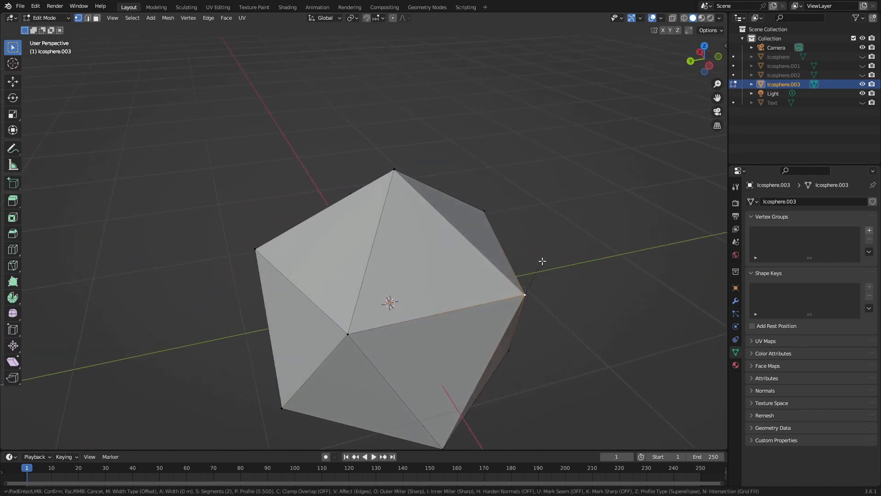
right_click(606, 302)
Try to bevel the edge between two neighbouring vertices of Icosphere.003 by about 0.053 m with one segment.
scroll(490, 281, "down", 3)
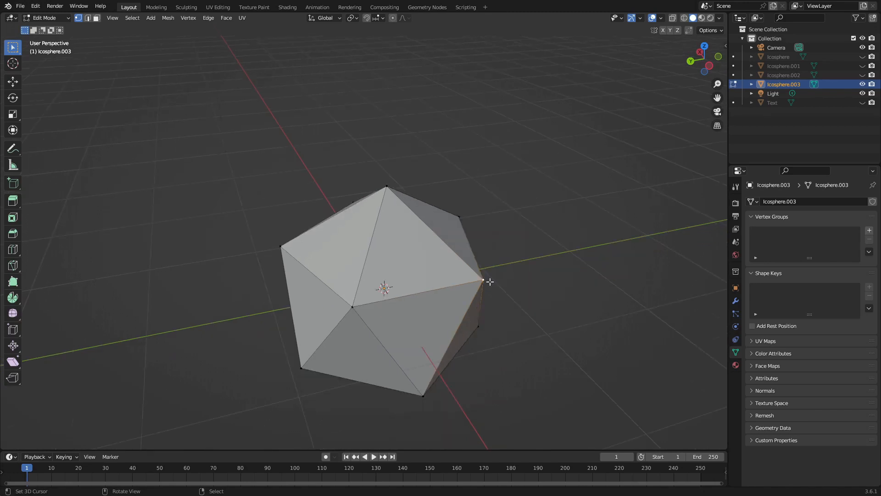
middle_click_drag(489, 282, 449, 268)
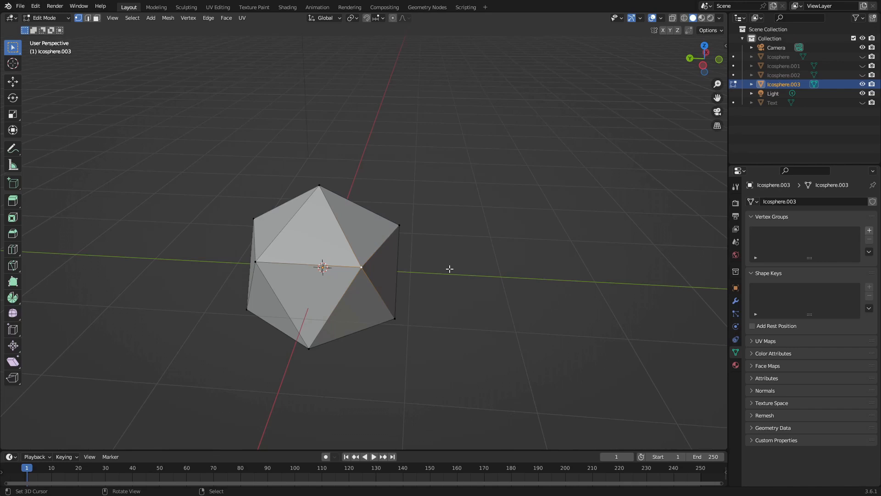
left_click(254, 262, "shift")
key("ctrl+b")
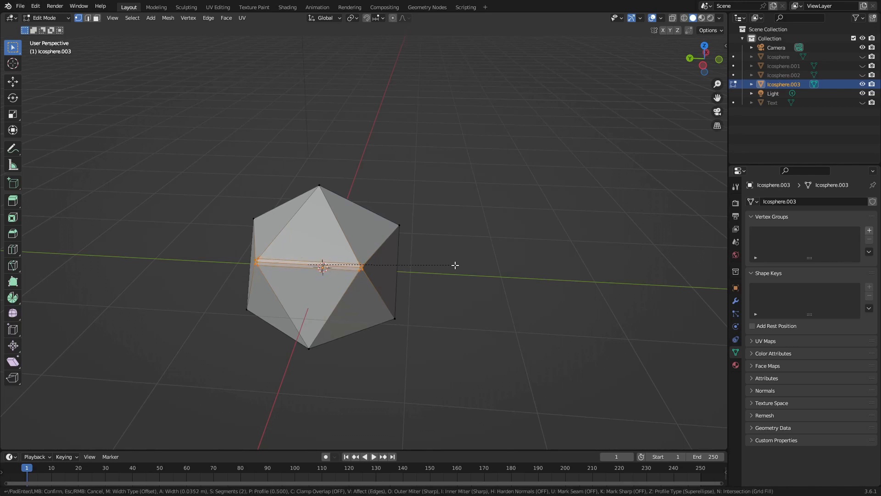
scroll(454, 265, "down", 1)
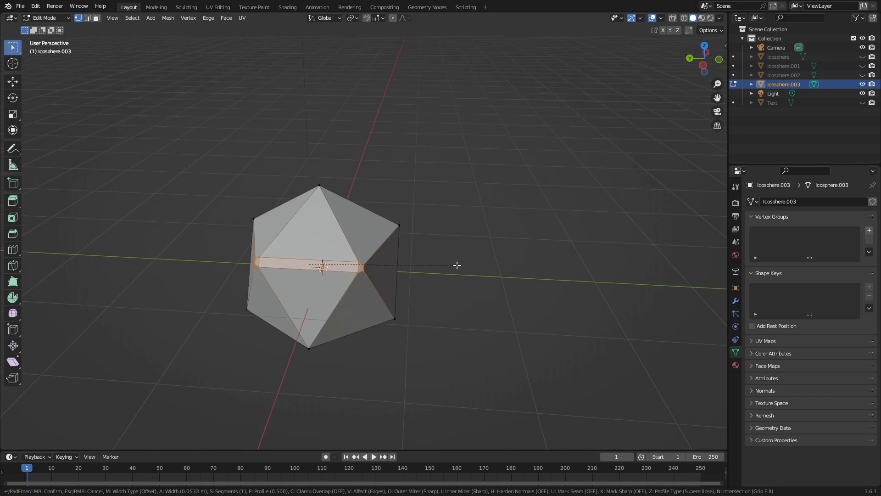
left_click(457, 266)
Delete Icosphere.003 and show Icosphere.002 in the viewport again.
scroll(454, 269, "up", 6)
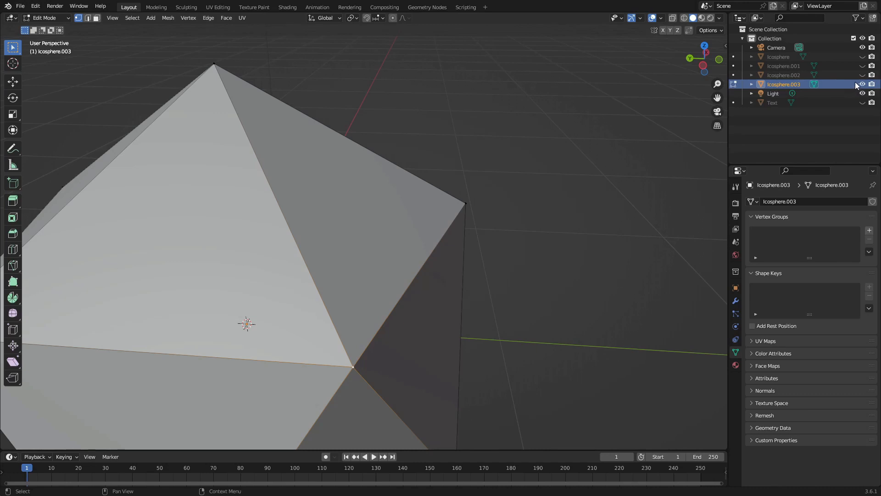
key("x")
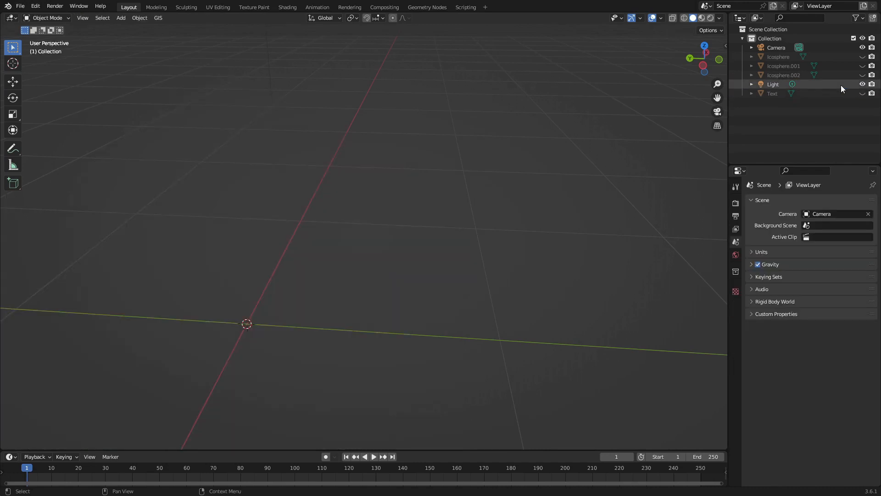
left_click(862, 75)
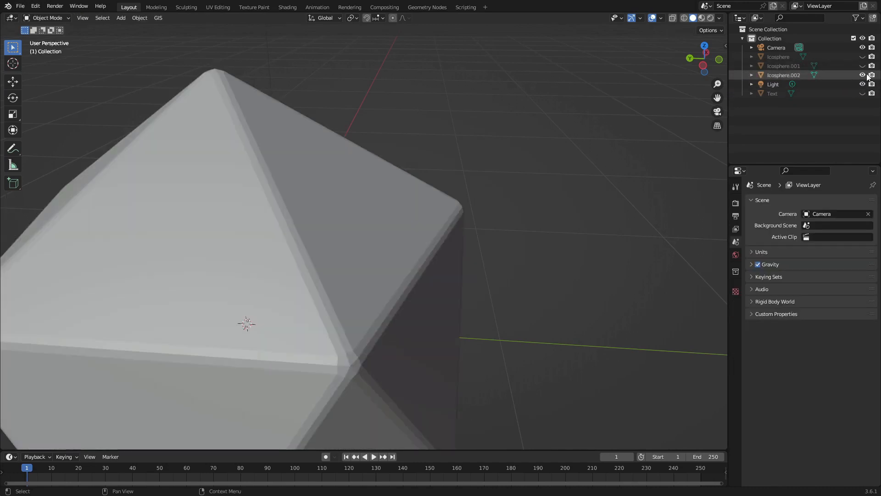
Compare the bevelled Icosphere.002 with the sharp-edged Icosphere.001 by alternating their visibility, leaving only Icosphere.002 shown.
scroll(407, 207, "down", 8)
middle_click_drag(383, 250, 447, 173)
scroll(415, 214, "up", 8)
scroll(420, 201, "down", 3)
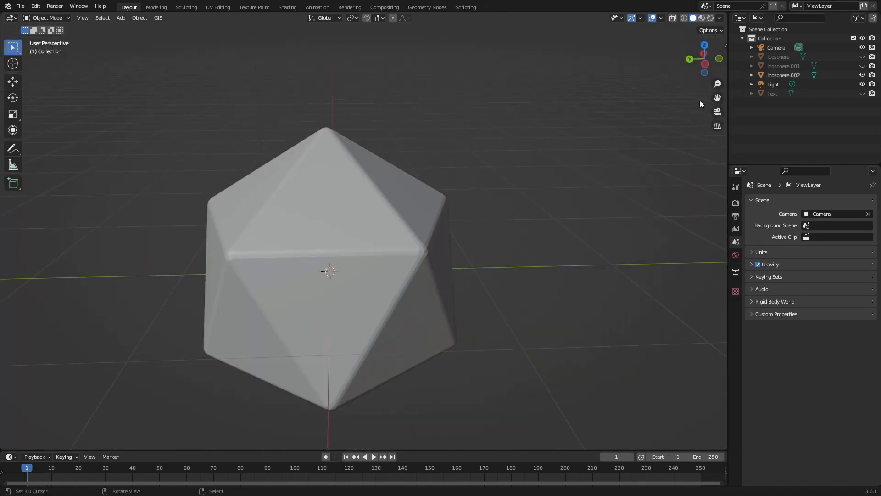
left_click(862, 74)
left_click(863, 65)
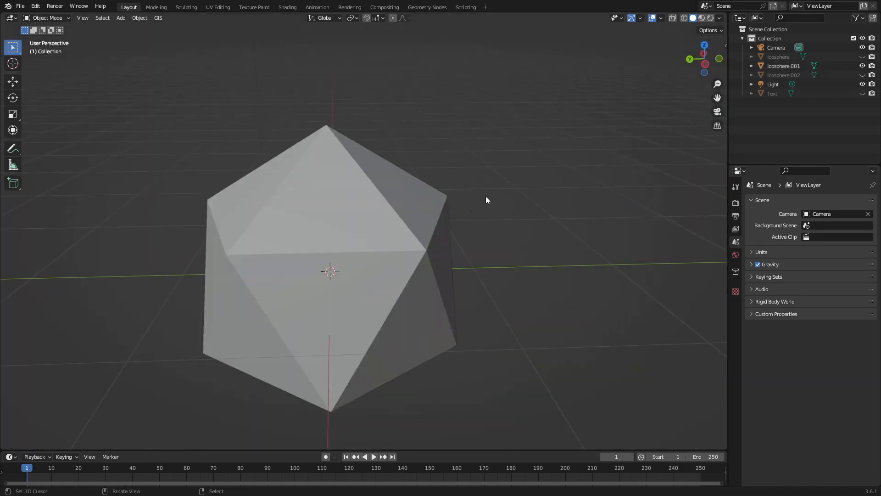
middle_click_drag(375, 233, 583, 203)
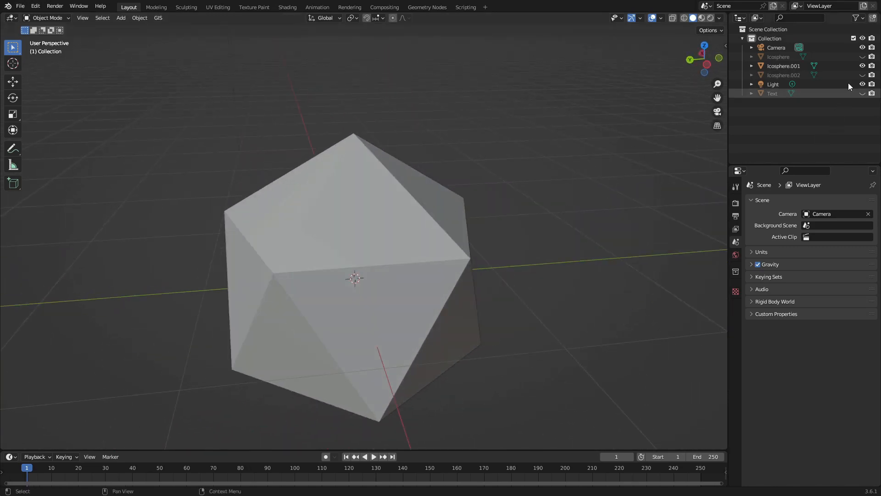
left_click(863, 75)
left_click(863, 75)
left_click(863, 75)
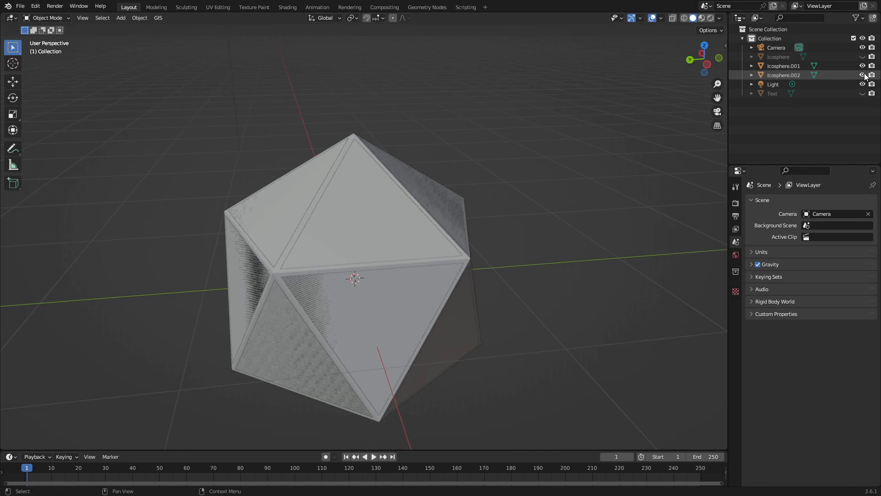
left_click(862, 66)
middle_click_drag(408, 205, 353, 239)
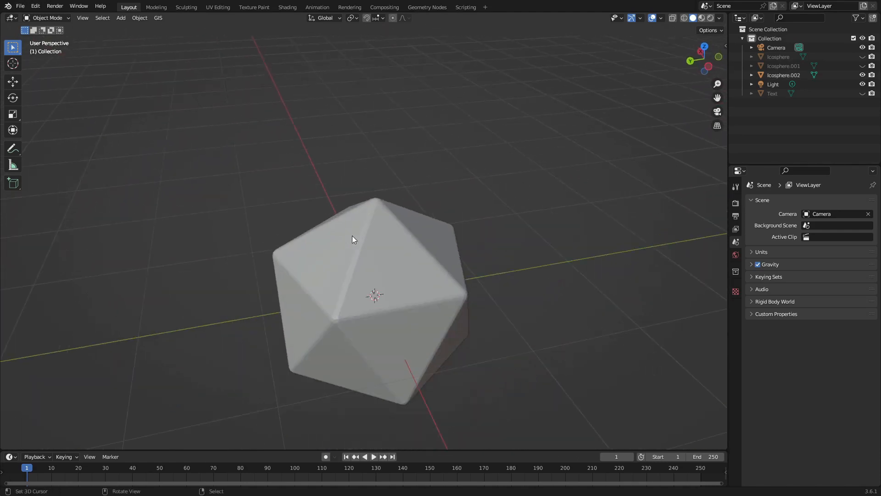
Examine the upper corner and edges of Icosphere.002 up close against those of Icosphere.001.
scroll(362, 241, "down", 2)
scroll(386, 262, "up", 6)
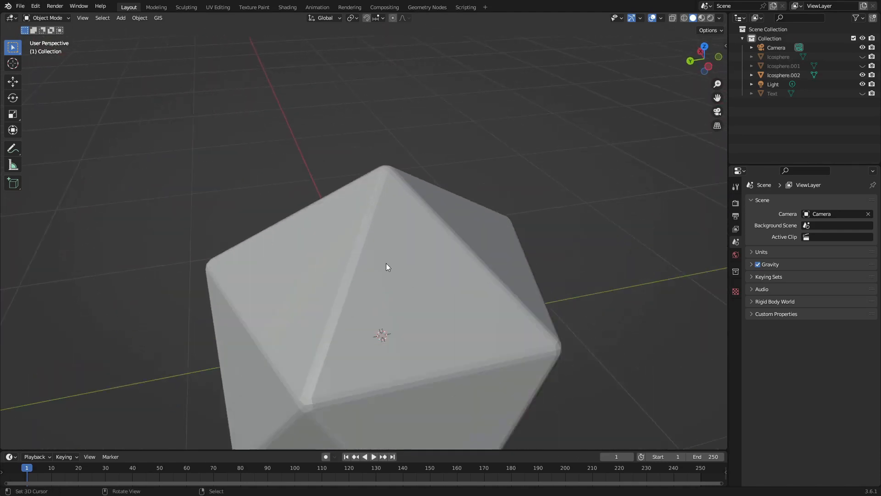
scroll(386, 264, "down", 2)
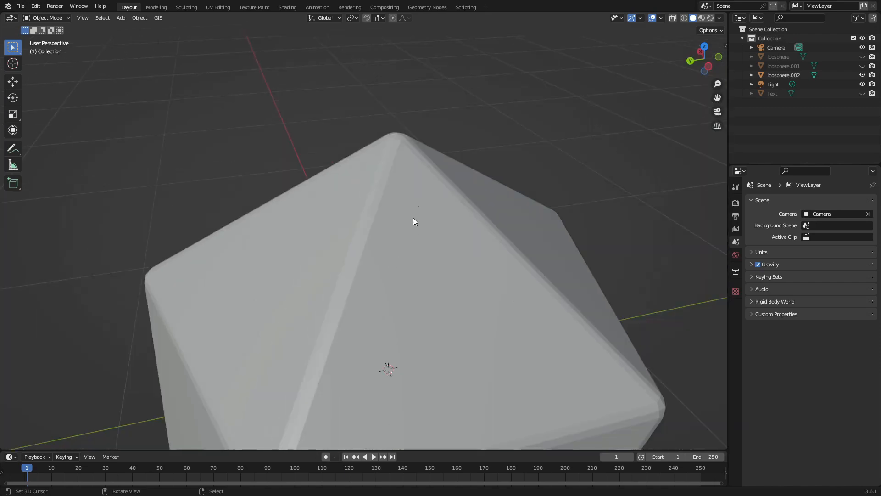
left_click(863, 66)
left_click(862, 75)
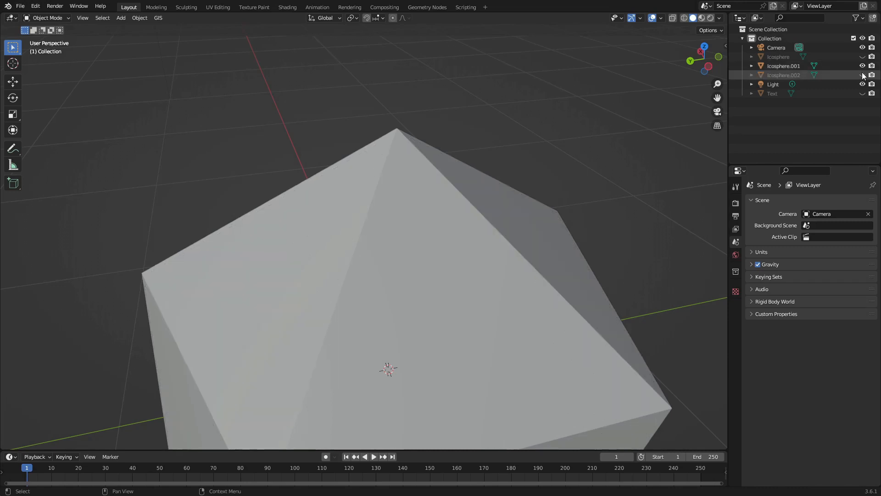
left_click(862, 75)
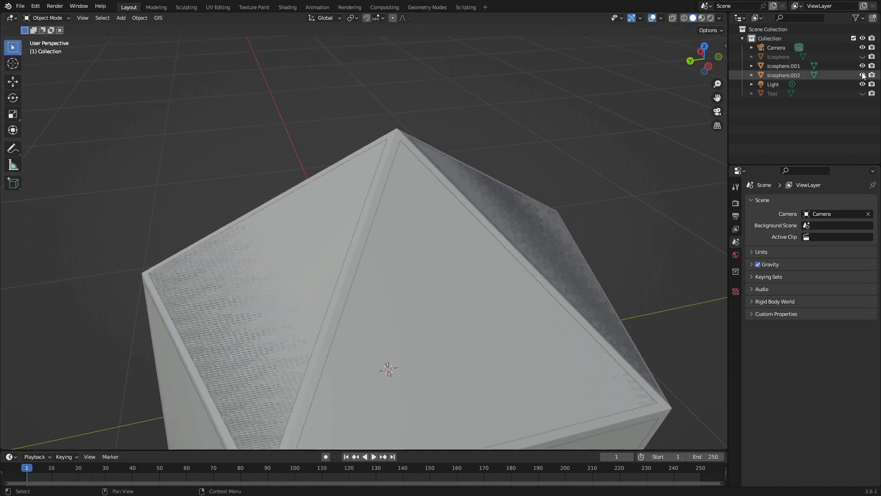
left_click(863, 66)
scroll(490, 188, "down", 3)
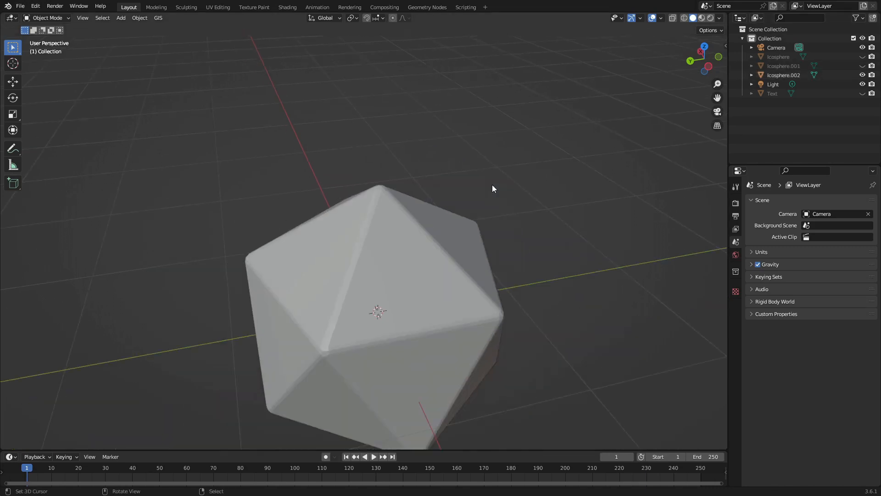
Hide Icosphere.002 and show the extruded Text numbers in the viewport.
key("KP_7")
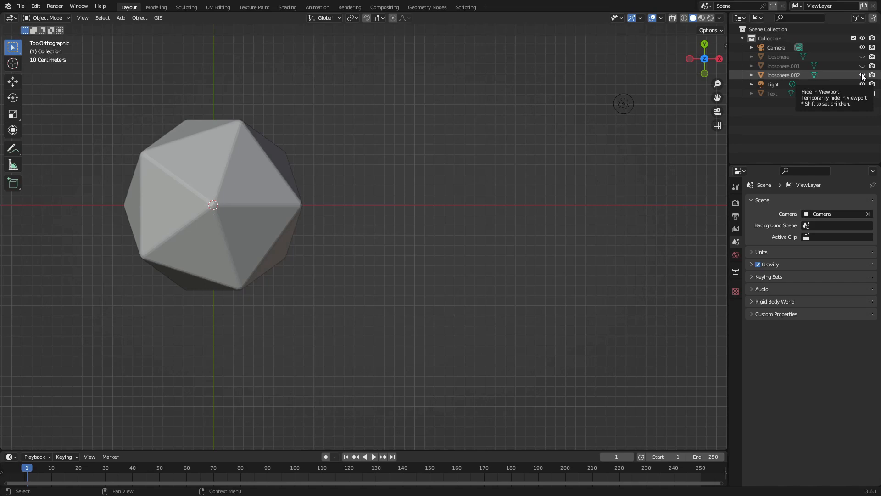
left_click(862, 75)
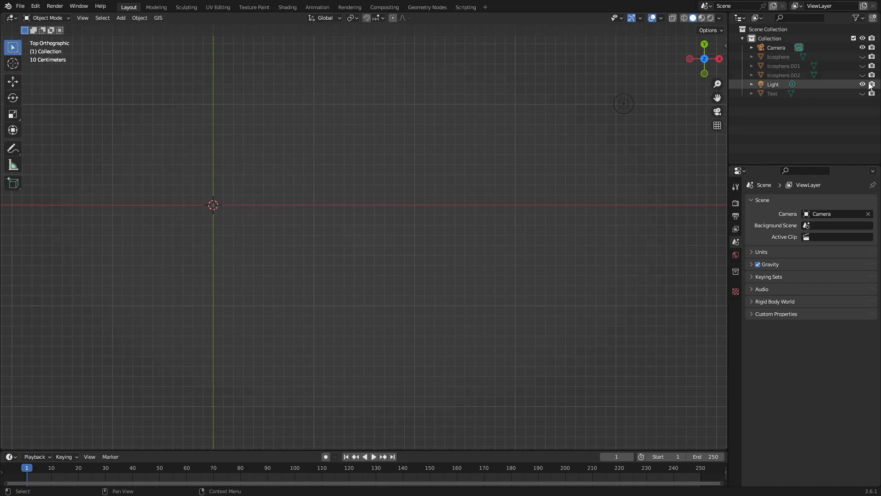
left_click(862, 93)
scroll(568, 219, "down", 5)
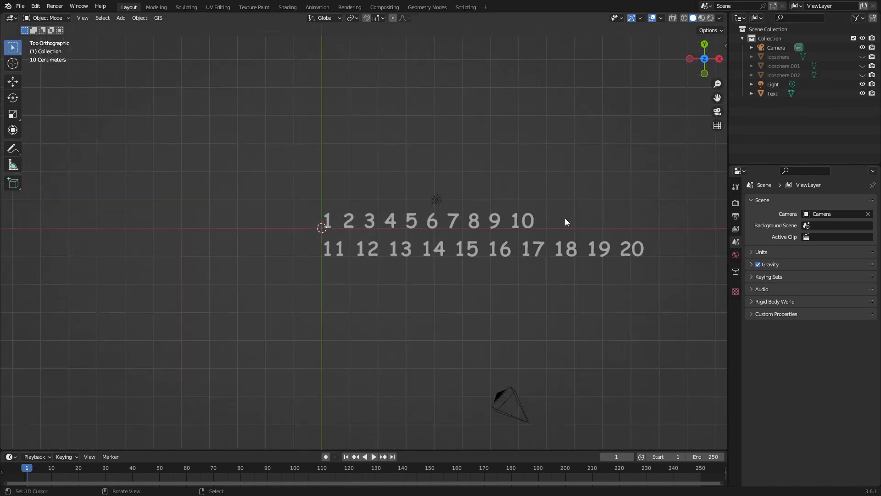
scroll(566, 218, "up", 3)
middle_click_drag(566, 218, 416, 242)
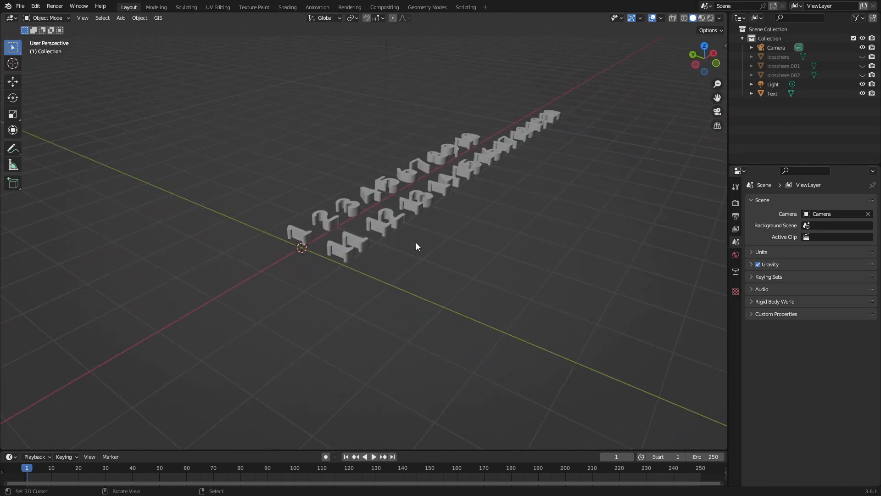
scroll(370, 244, "up", 8)
middle_click_drag(505, 215, 484, 255)
scroll(467, 247, "down", 6)
Select the Text numbers mesh in top view and enter Edit Mode.
key("KP_7")
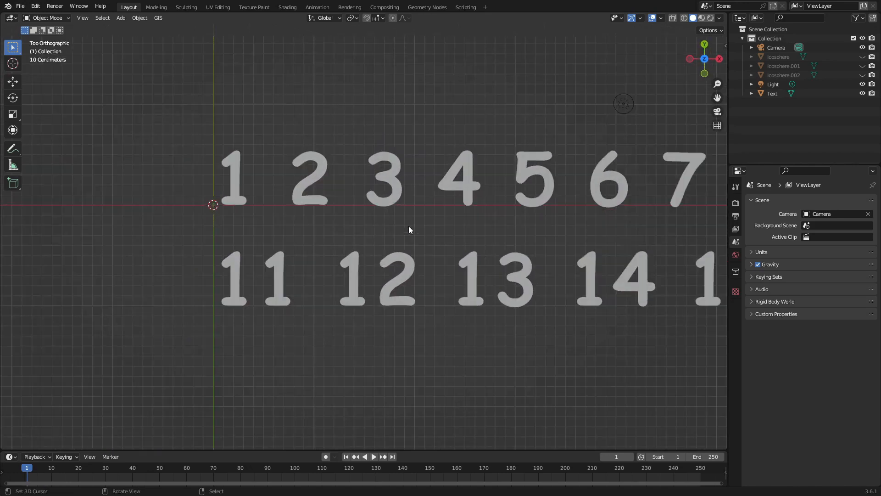
left_click(230, 164)
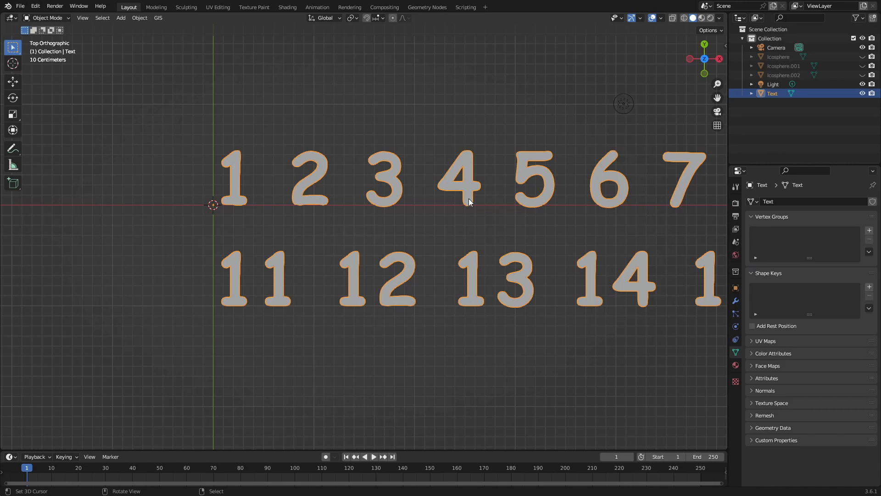
key("Tab")
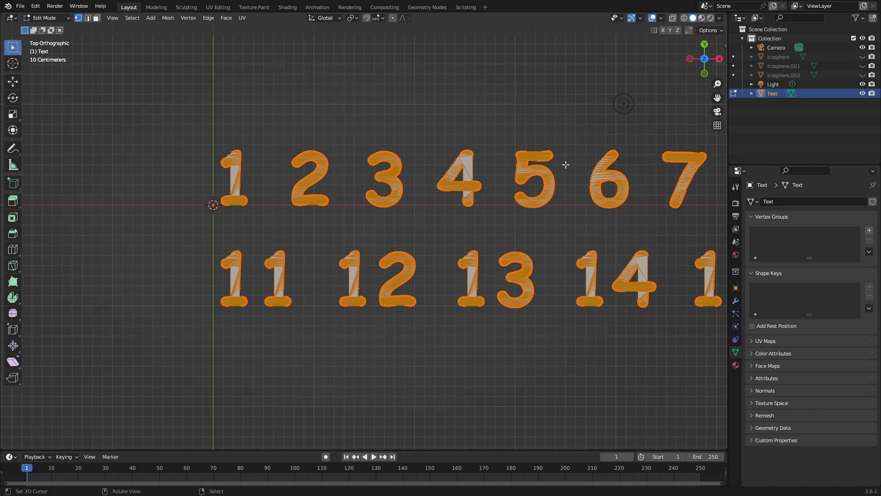
Create a new collection in the scene and move the Text object into it.
right_click(811, 103)
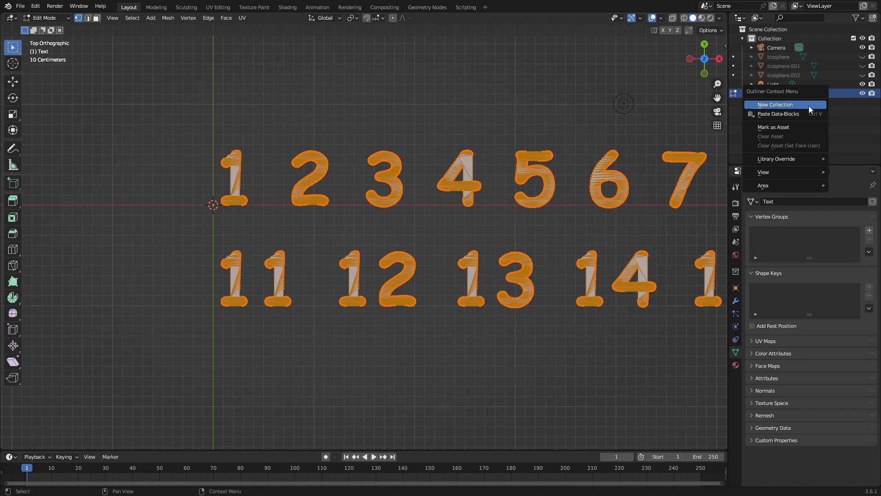
left_click(809, 105)
double_click(775, 92)
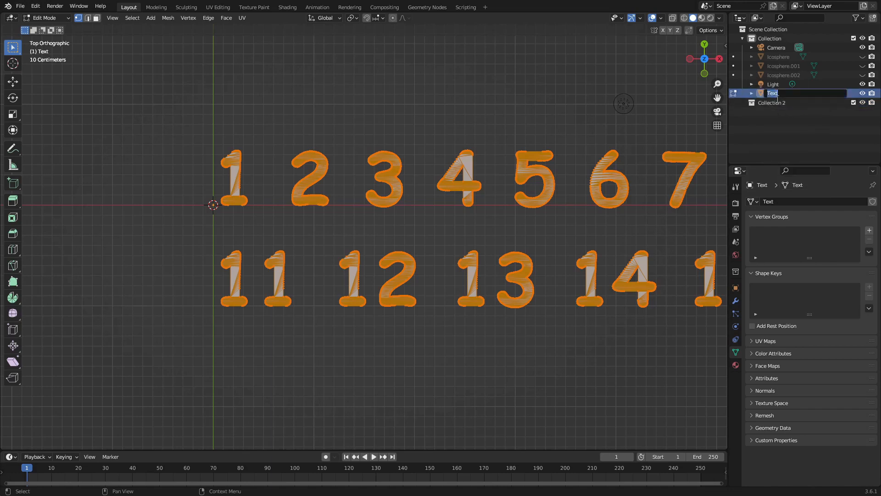
left_click(761, 94)
left_click_drag(763, 94, 765, 105)
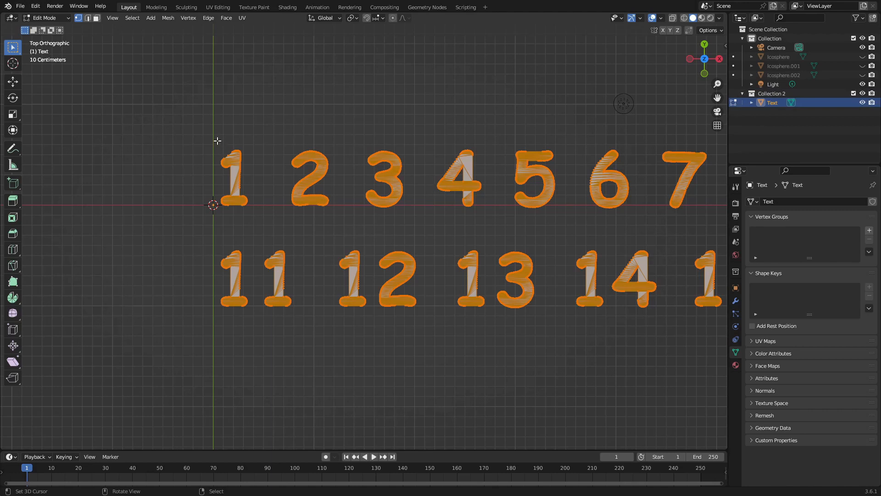
Rename the new collection that holds the Text object as Numbers.
double_click(782, 94)
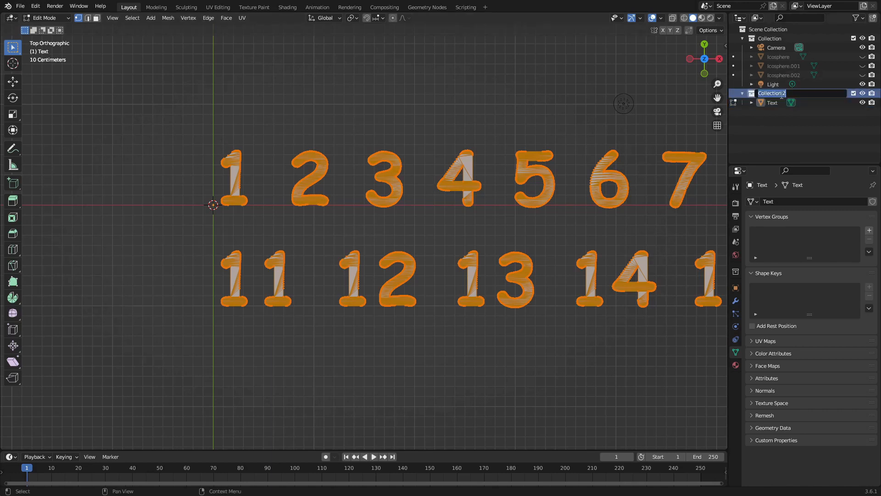
type("nUMBE")
key("BackSpace")
key("BackSpace")
key("BackSpace")
key("BackSpace")
key("BackSpace")
type("Numbers")
key("Return")
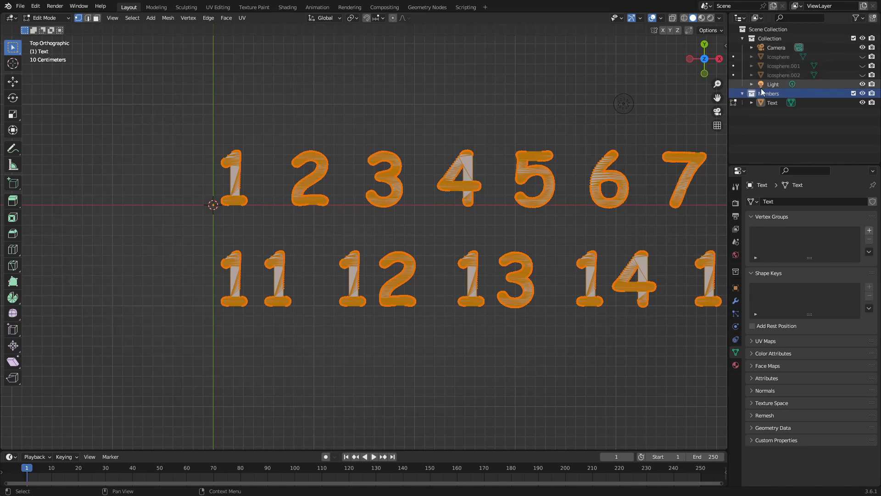
Clear the mesh selection in Text and separate the linked geometry of number 1 into its own object.
left_click(772, 103)
key("Tab")
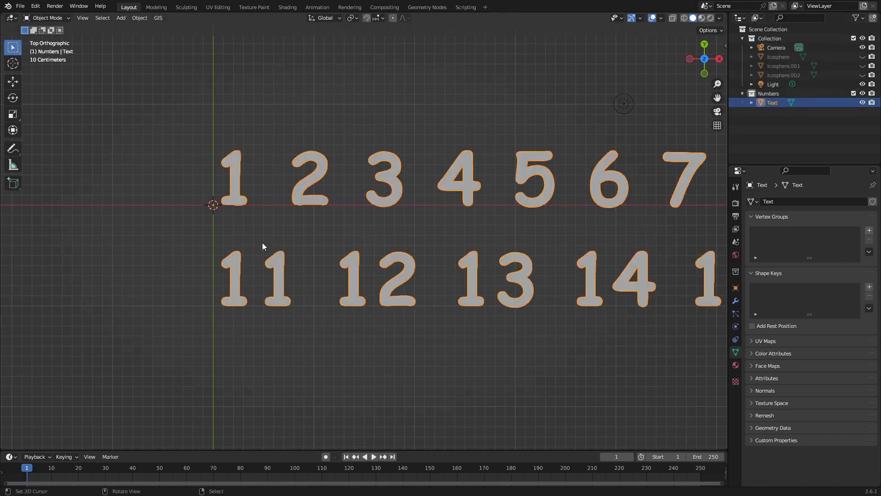
key("Tab")
key("alt+a")
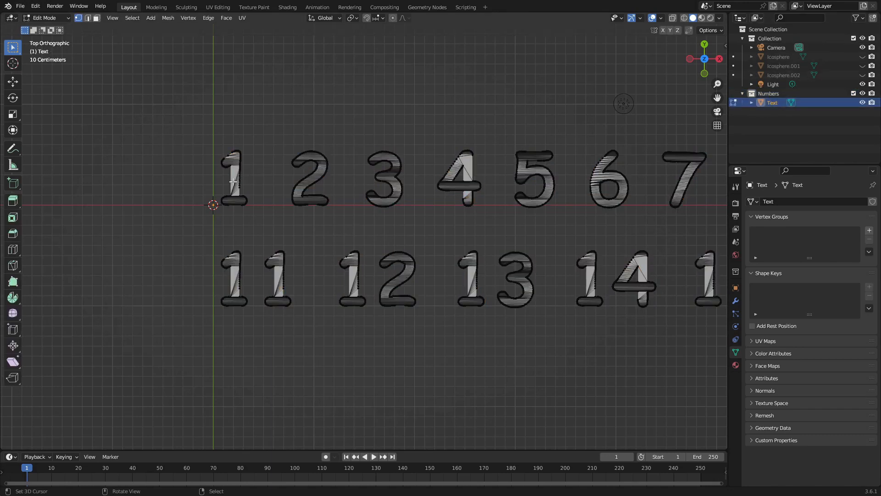
key("l")
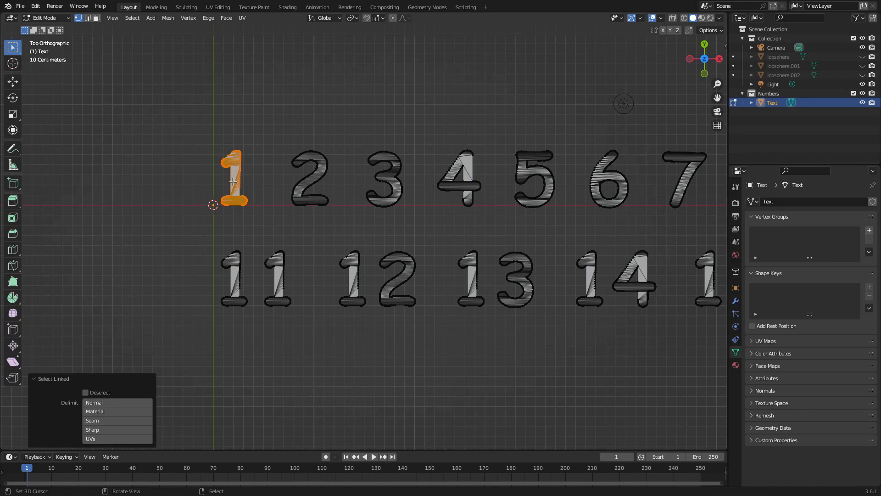
key("p")
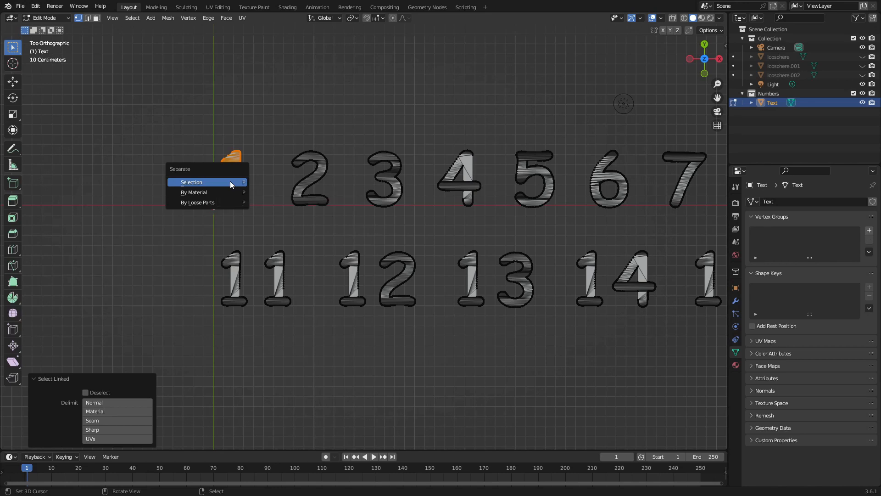
left_click(230, 182)
Resume editing the Text mesh and separate the numbers 2 and 3 into individual objects.
key("Tab")
left_click(281, 174)
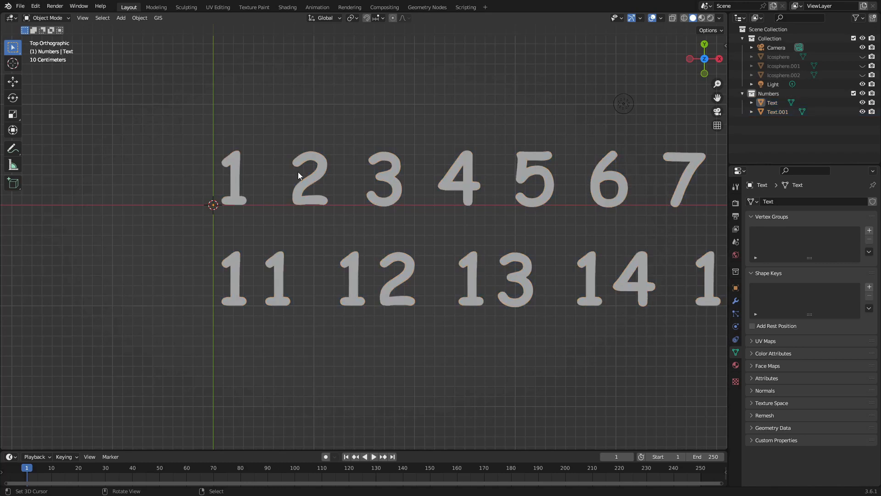
left_click(306, 171)
key("Tab")
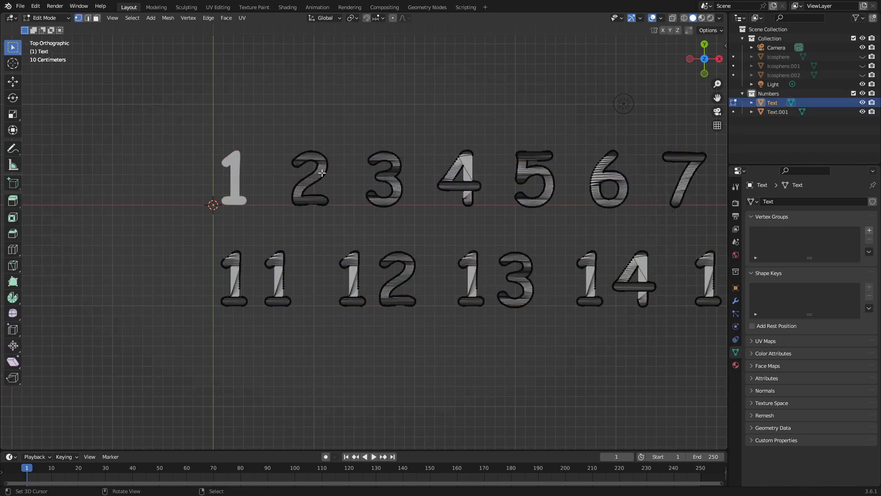
key("l")
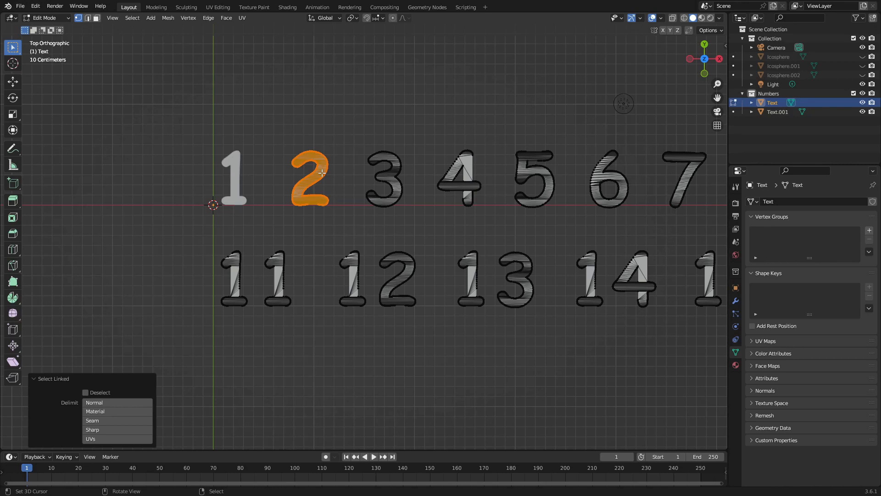
key("p")
left_click(322, 173)
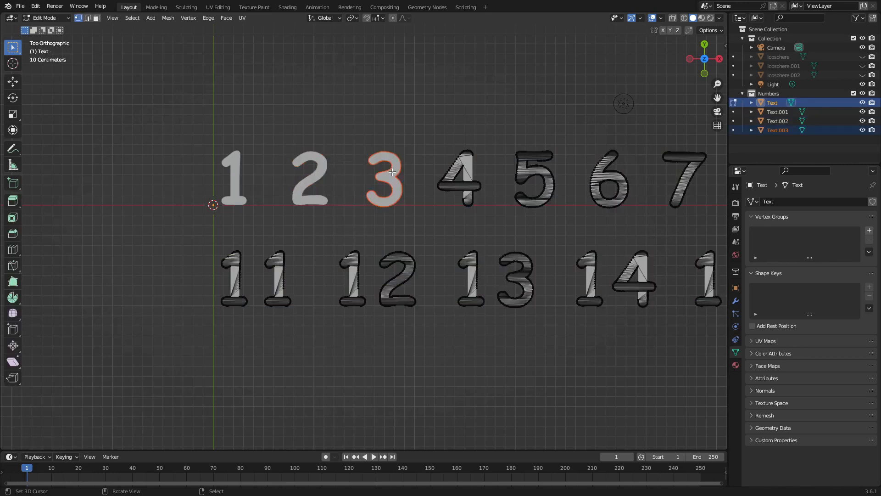
Separate the numbers 4, 5 and 6 from the Text mesh into individual objects.
key("l")
key("p")
left_click(461, 167)
key("l")
key("p")
left_click(534, 164)
key("l")
key("p")
left_click(609, 155)
Separate the numbers 7, 8 and 9 from the Text mesh into individual objects.
middle_click_drag(637, 135, 438, 132, "shift")
scroll(438, 147, "down", 1)
key("l")
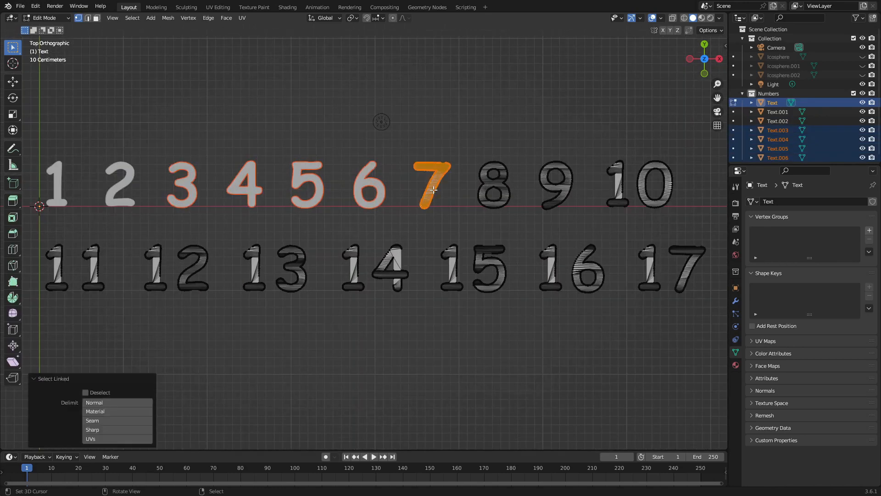
key("p")
left_click(432, 168)
Select both digits of number 10 and separate them together as one object.
key("l")
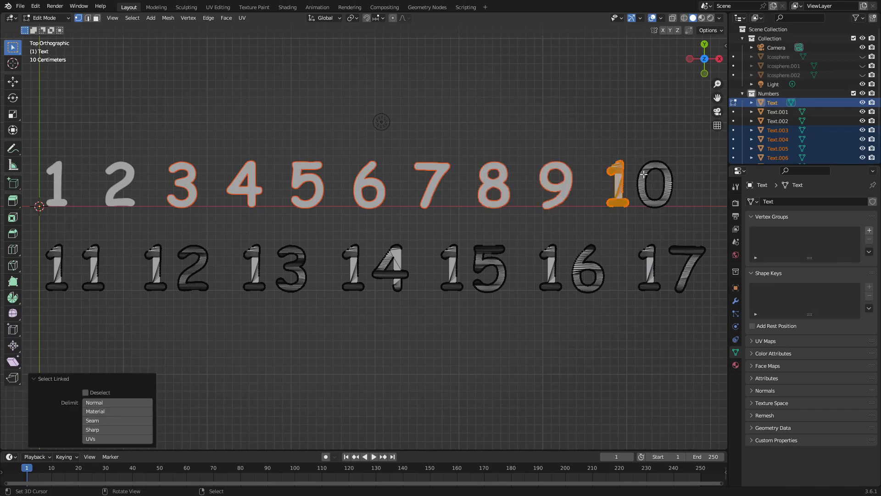
key("l")
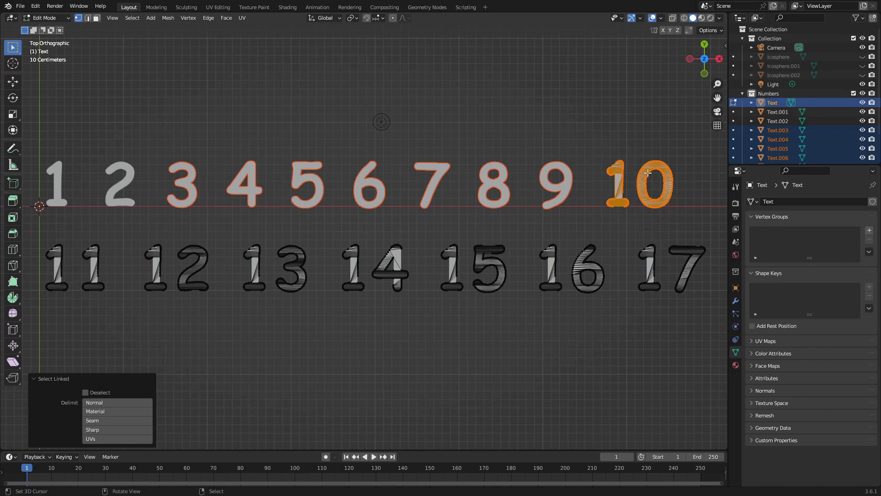
scroll(561, 260, "down", 1)
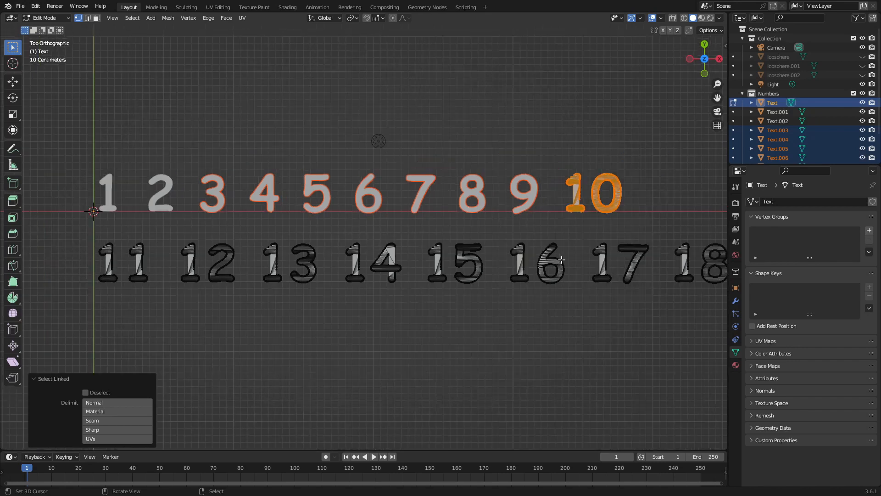
scroll(560, 260, "down", 2)
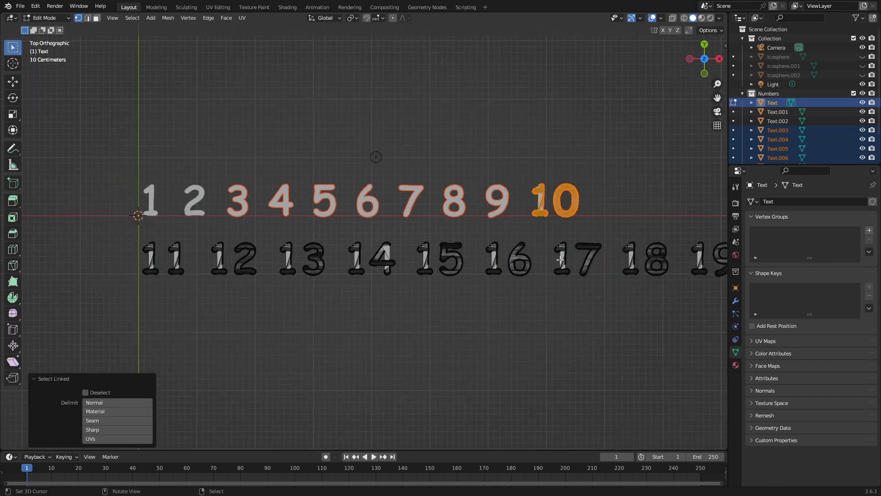
scroll(535, 232, "up", 3)
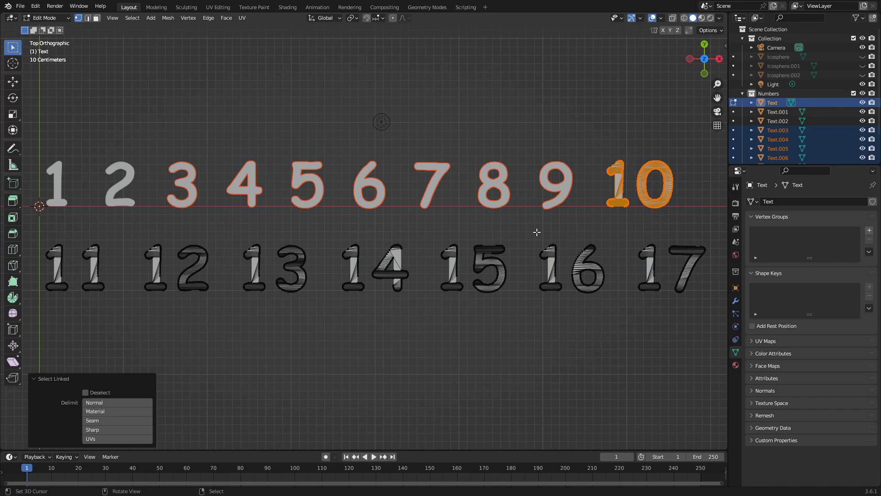
key("p")
left_click(537, 232)
Separate the two-digit numbers 11, 12 and 13 from the Text mesh, keeping each pair of digits together as one object.
scroll(537, 232, "down", 2)
middle_click_drag(299, 313, 419, 319, "shift")
key("l")
key("l")
key("p")
left_click(296, 259)
key("l")
key("l")
key("p")
left_click(366, 260)
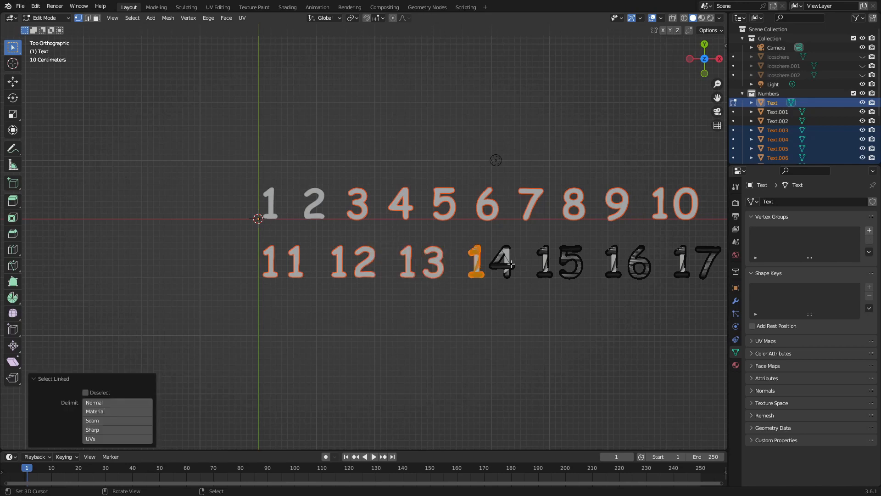
Separate the numbers 14, 15 and 16 from the Text mesh, with both digits of each as one object.
key("l")
key("p")
left_click(510, 263)
key("l")
key("l")
key("p")
left_click(573, 263)
key("l")
key("l")
key("p")
left_click(632, 262)
Separate the numbers 17, 18 and 19 into individual objects, leaving only 20 in the Text mesh, and return to Object Mode.
key("l")
middle_click_drag(613, 306, 280, 293, "shift")
scroll(280, 294, "up", 4)
key("l")
key("l")
key("p")
left_click(288, 262)
key("l")
key("l")
key("p")
left_click(403, 264)
key("l")
key("l")
key("p")
left_click(523, 263)
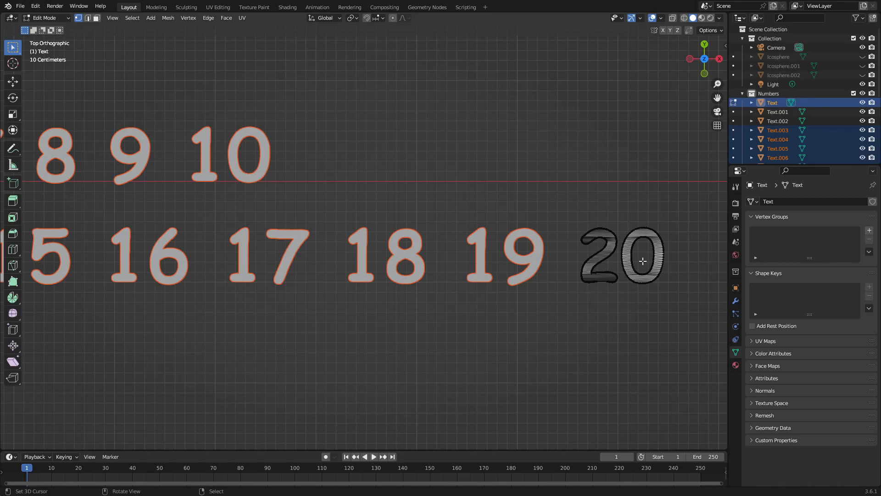
key("Tab")
Rename the remaining Text object as 20, and Text.001 and Text.002 as 1 and 2.
left_click(775, 102)
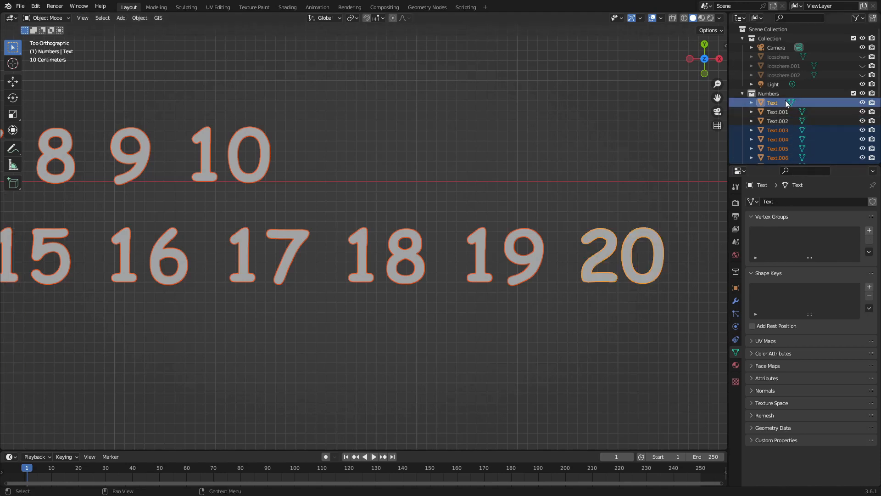
scroll(775, 104, "down", 1)
double_click(777, 88)
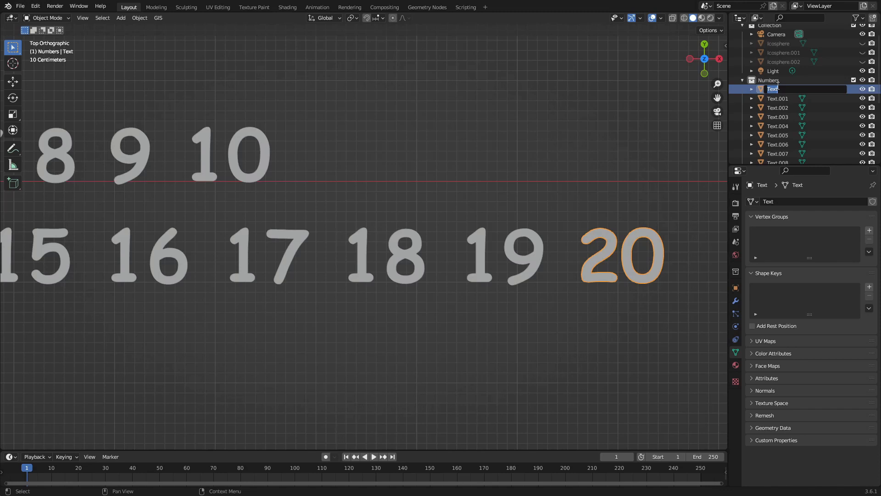
type("20")
key("Return")
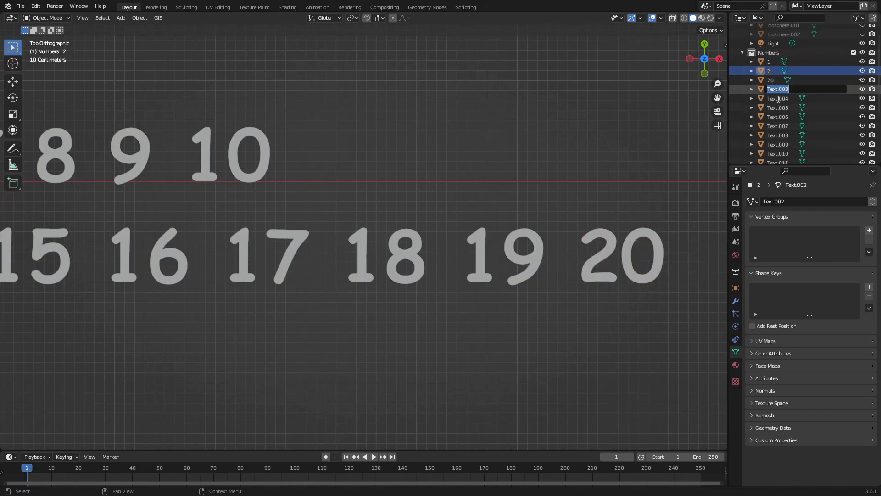
Rename the objects Text.003 to Text.019 as 3 to 19, matching the number each one shows.
scroll(778, 98, "down", 2)
type("014")
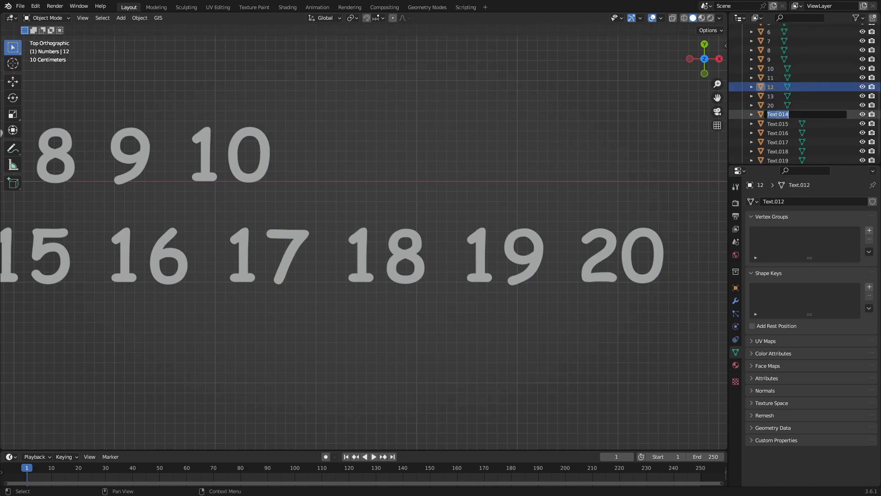
double_click(777, 123)
type("15")
key("Return")
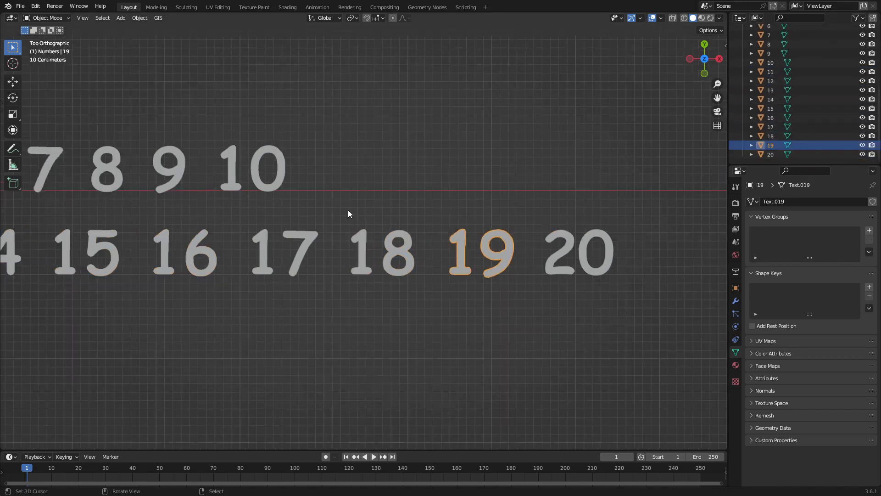
Collapse the Numbers collection in the outliner and show the original Icosphere in the viewport.
scroll(348, 213, "down", 5)
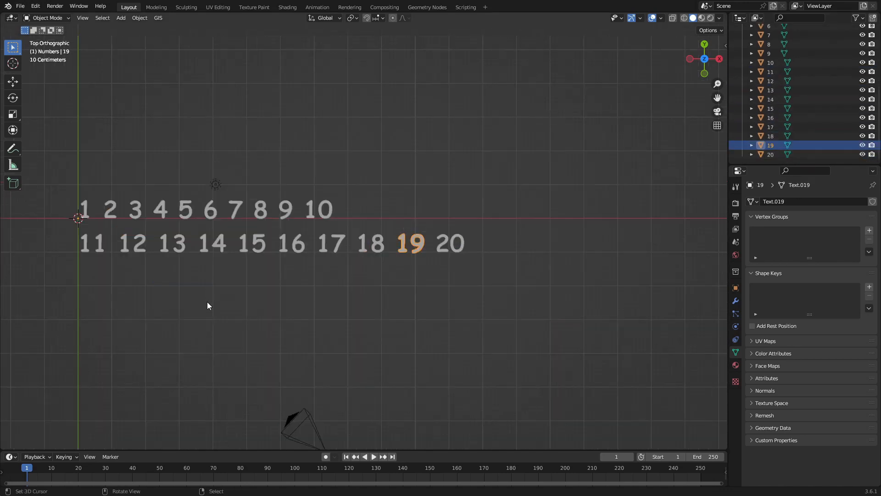
middle_click_drag(238, 297, 501, 298, "shift")
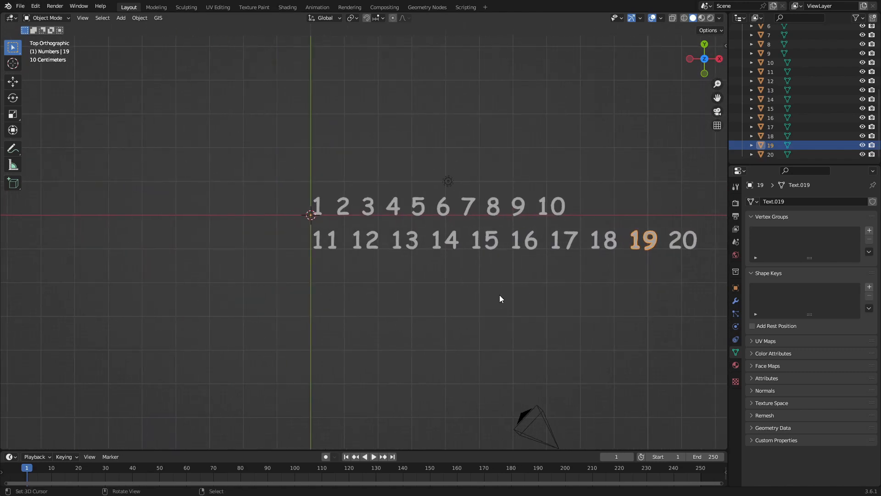
scroll(803, 109, "up", 5)
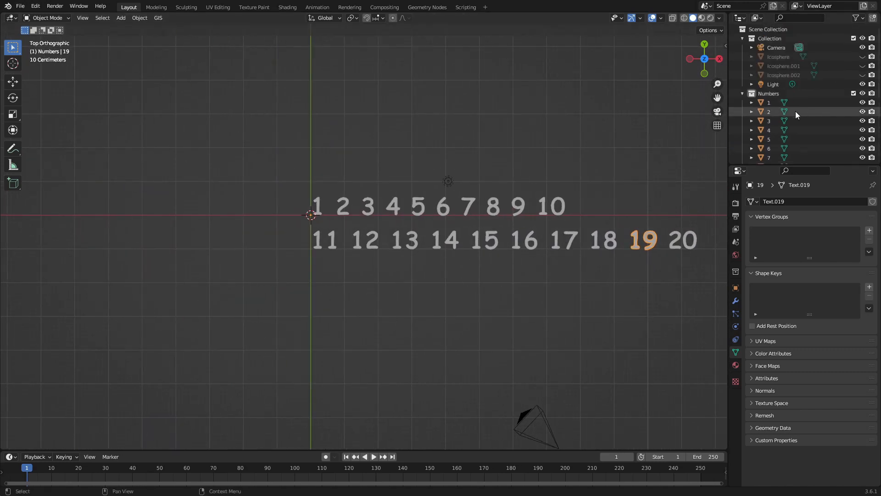
left_click(743, 93)
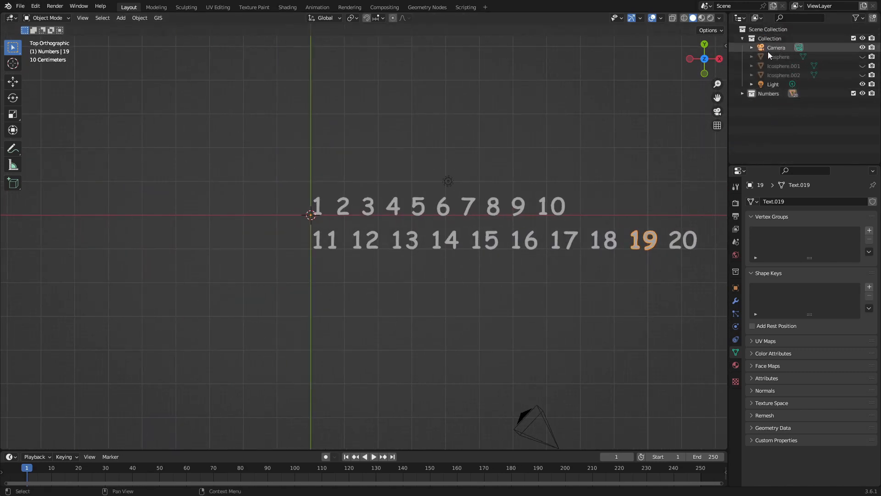
left_click(862, 57)
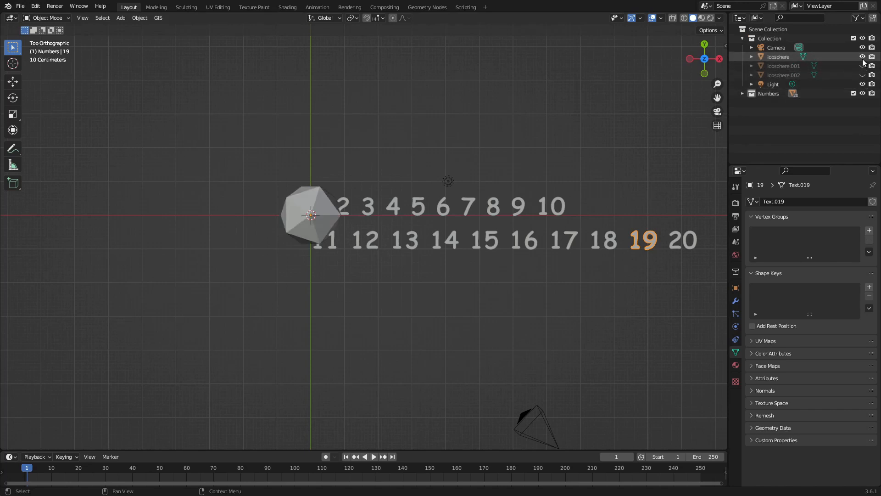
Select all objects in the Numbers collection and move them about 1.13 m along the global X axis, clear of the icosphere.
left_click(765, 87)
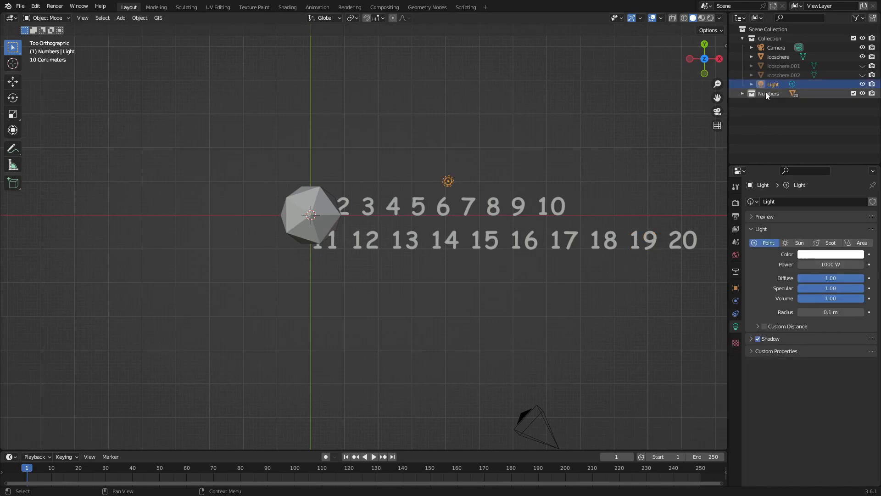
right_click(765, 93)
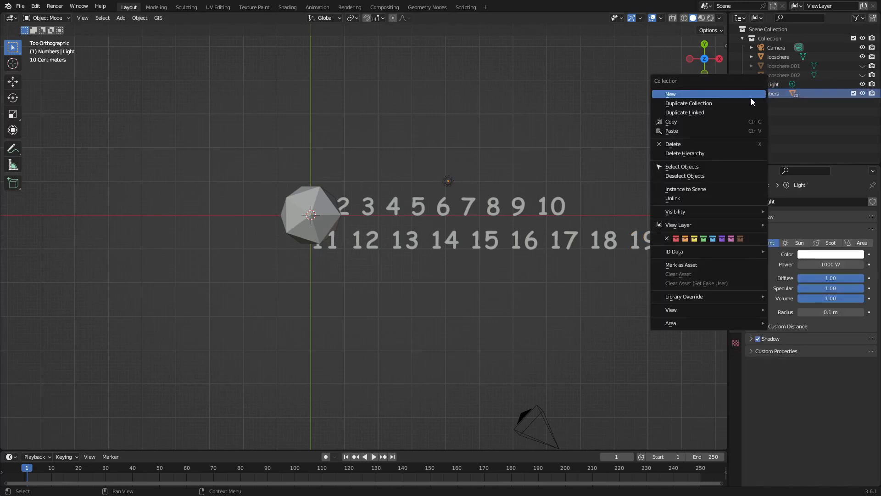
left_click(688, 167)
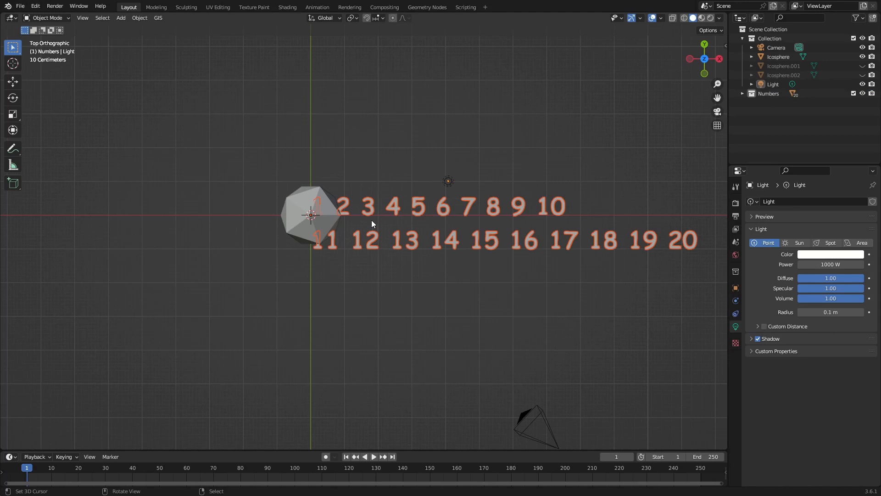
key("g")
key("x")
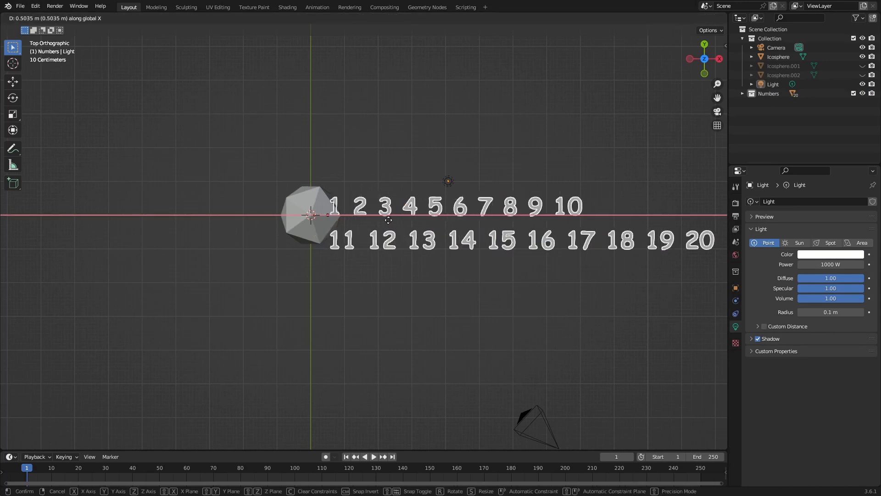
left_click(408, 223)
scroll(404, 238, "down", 2)
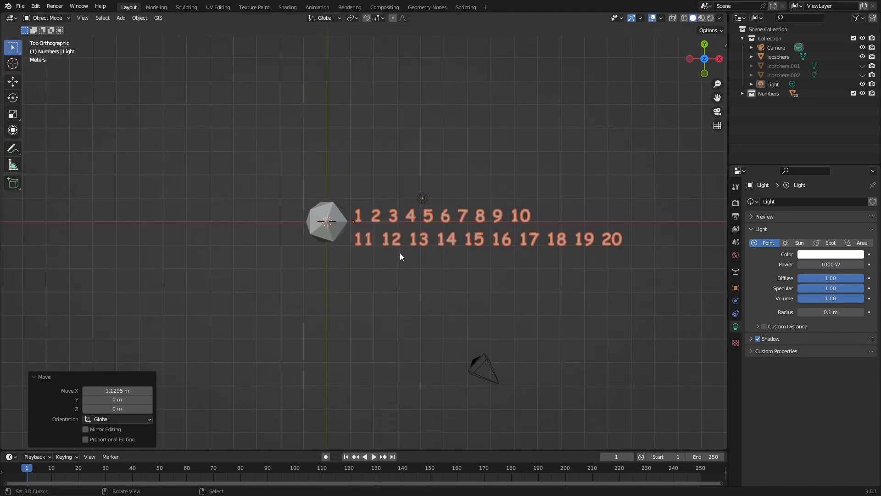
Hide the original Icosphere, keep Icosphere.001 hidden, and show the bevelled Icosphere.002 in the viewport.
scroll(340, 294, "up", 5)
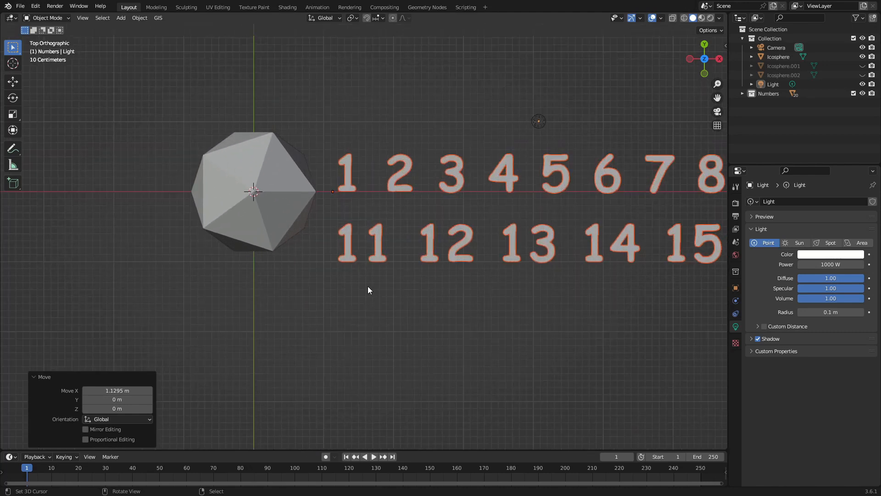
scroll(360, 165, "up", 3)
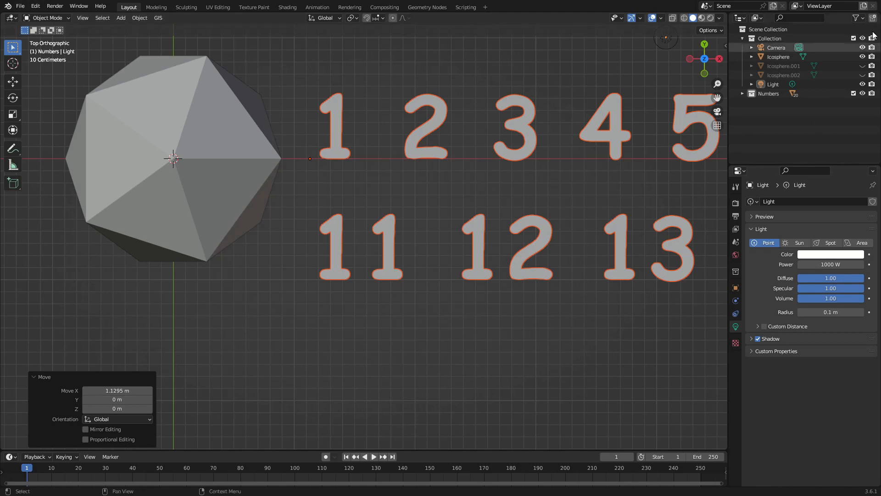
left_click(862, 57)
left_click(862, 66)
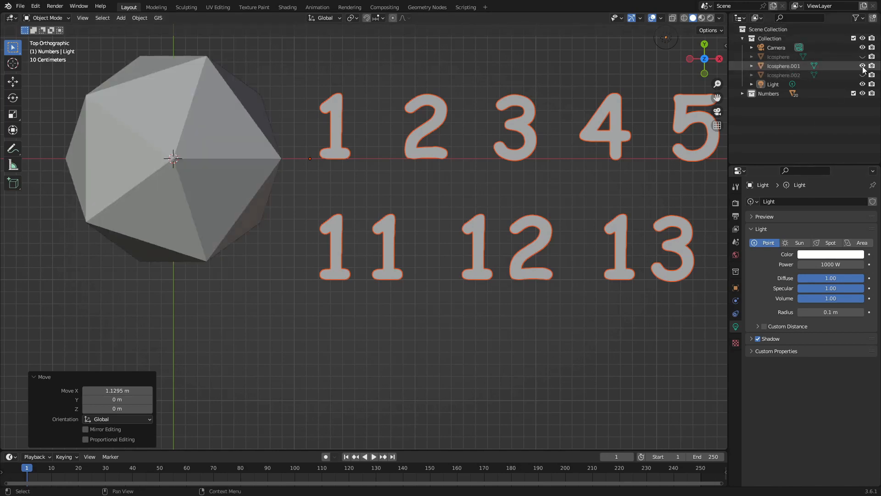
left_click(862, 65)
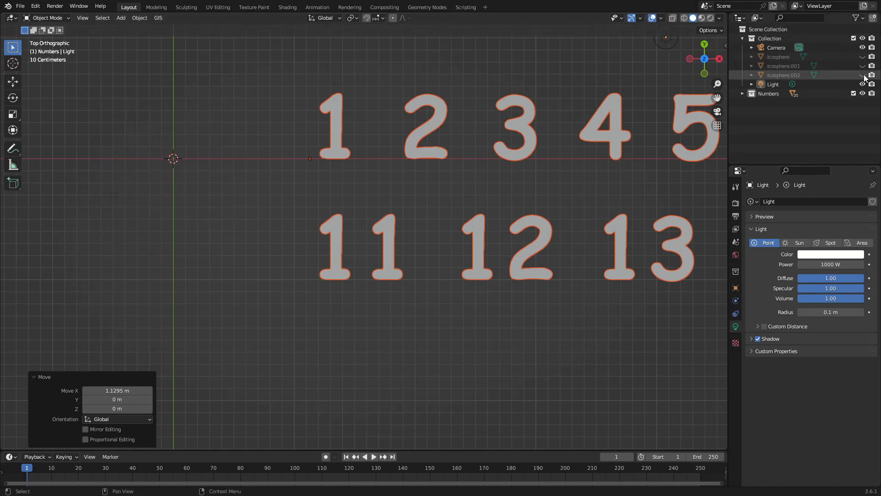
left_click(862, 75)
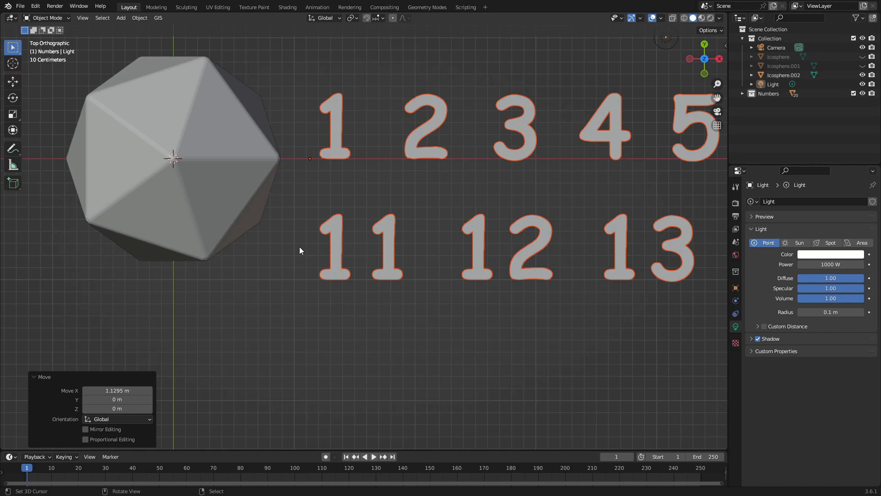
middle_click_drag(207, 233, 569, 205)
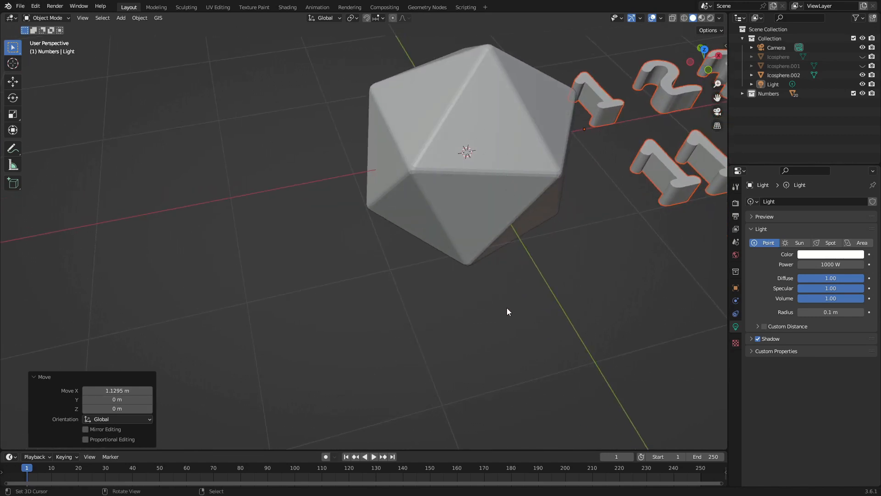
Set the origin of the number 20 object to its geometry.
middle_click_drag(557, 275, 320, 280, "shift")
scroll(321, 279, "down", 6)
left_click(523, 257)
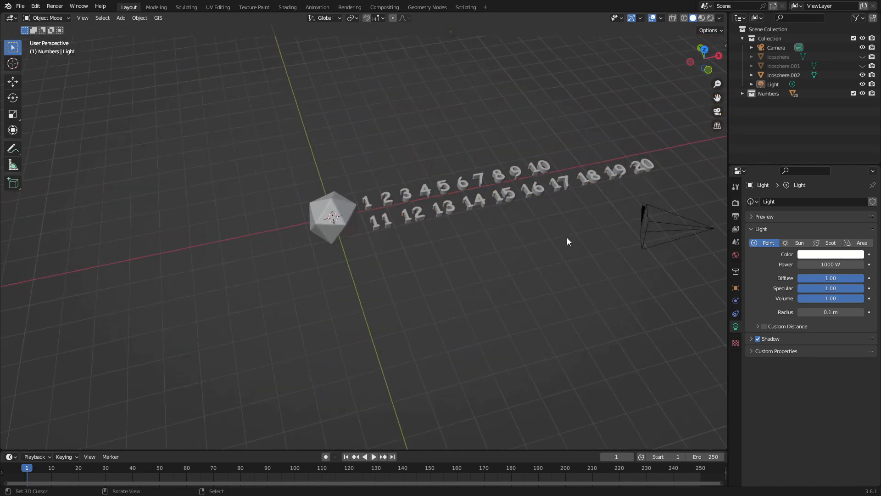
left_click(650, 166)
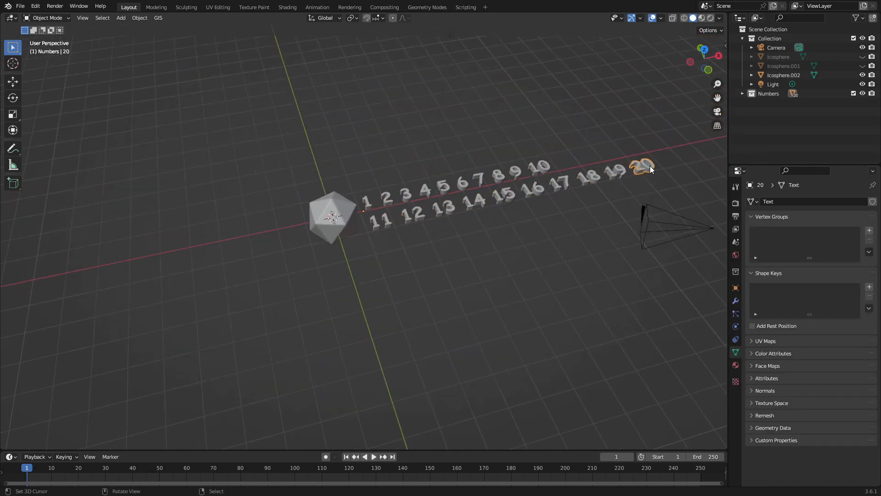
left_click(14, 81)
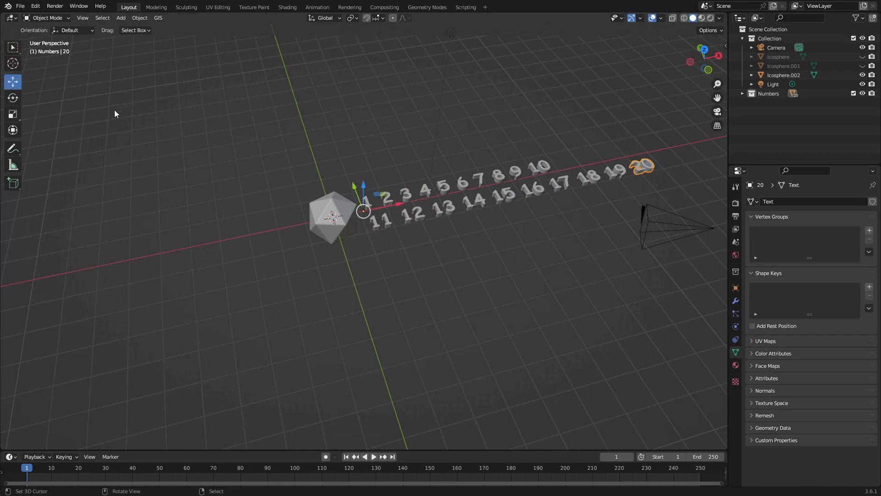
key("F3")
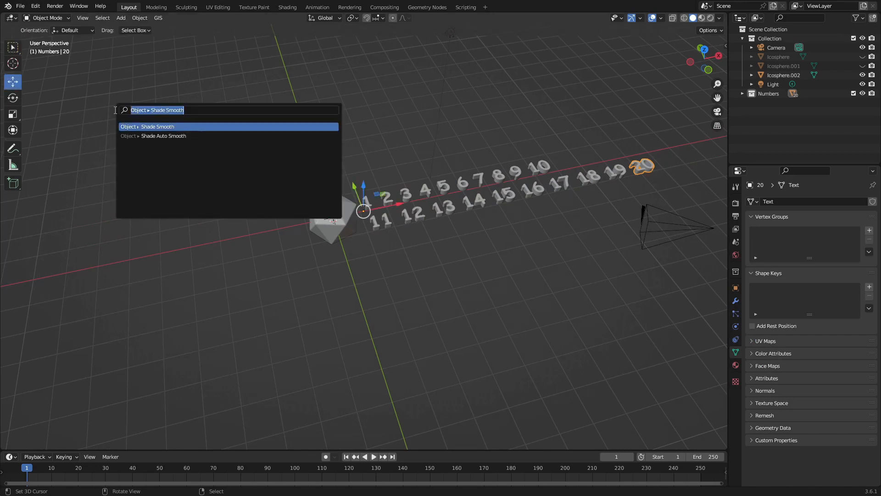
type("or")
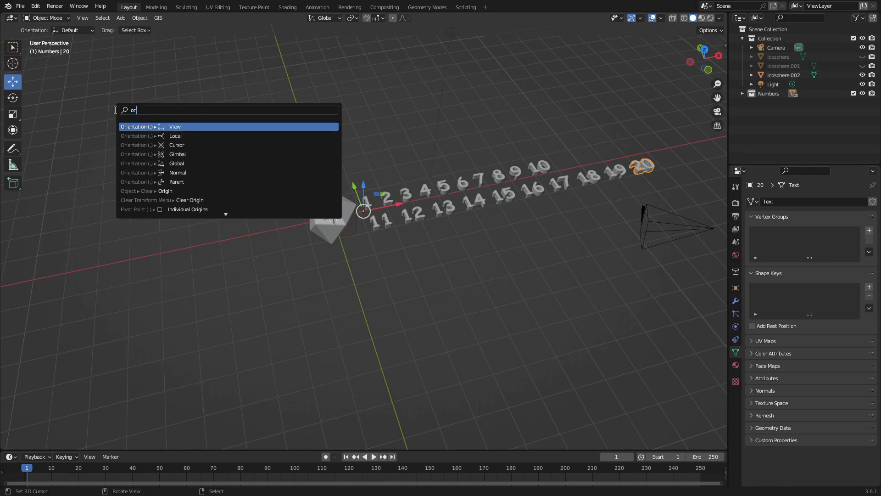
key("BackSpace")
key("BackSpace")
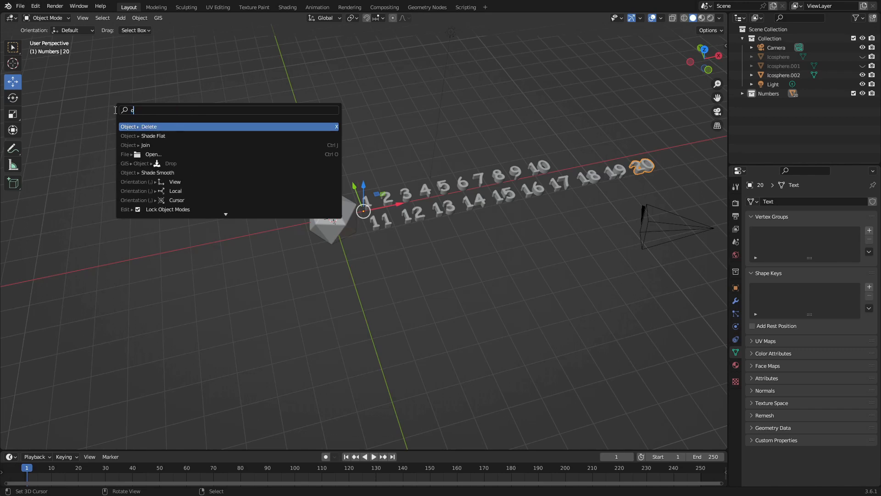
type("or")
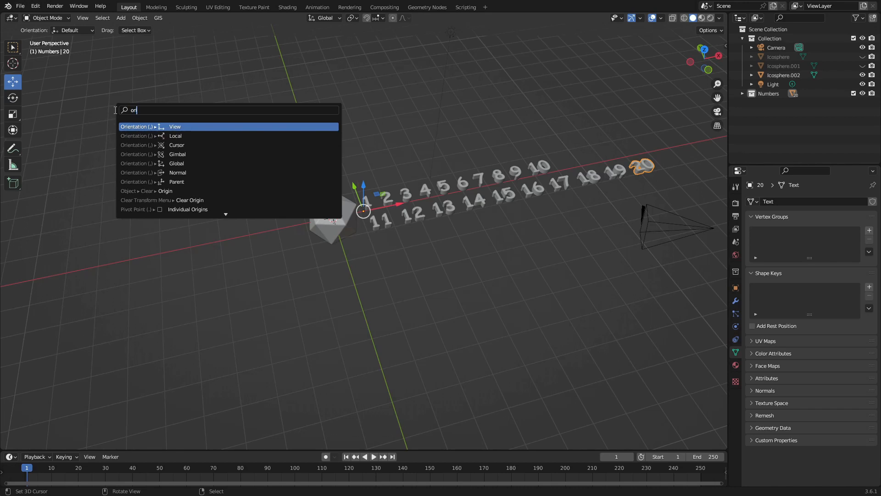
type("igin")
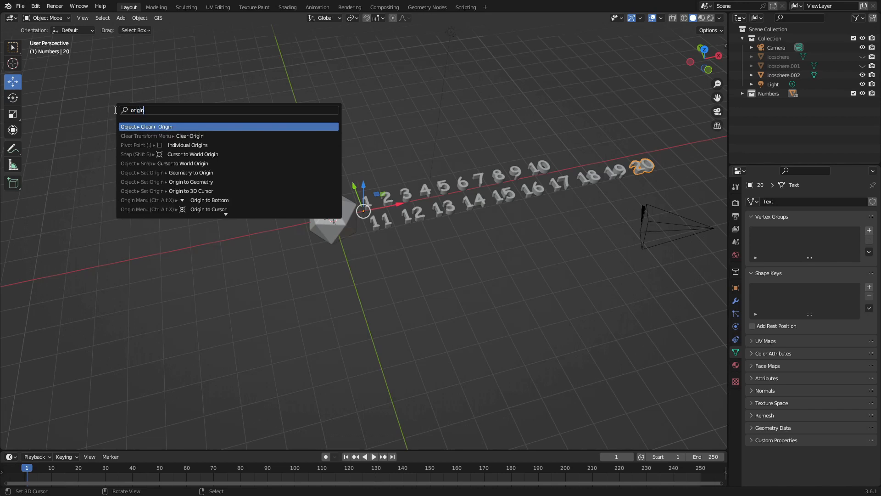
key("Down")
key("Down")
key("Down")
key("Down")
key("Down")
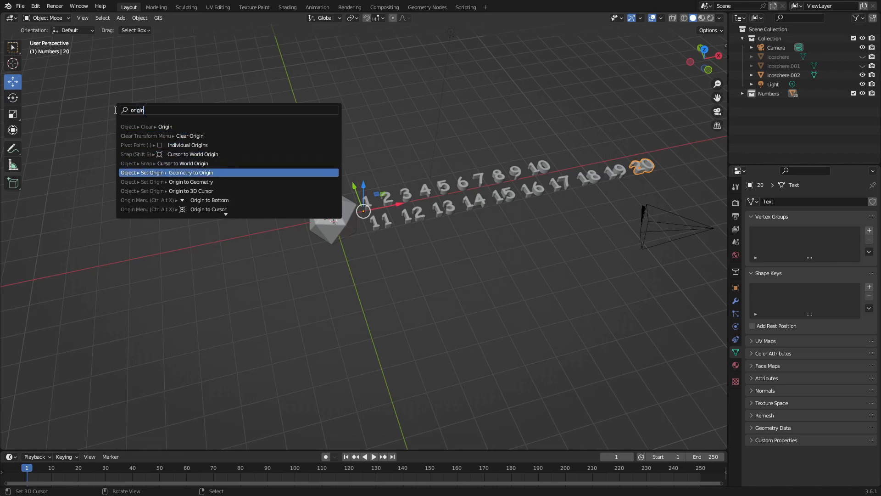
key("Down")
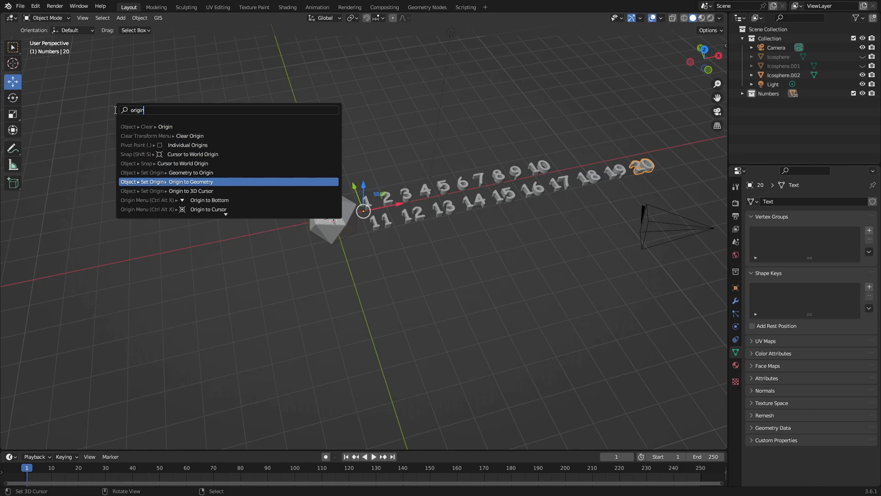
key("Return")
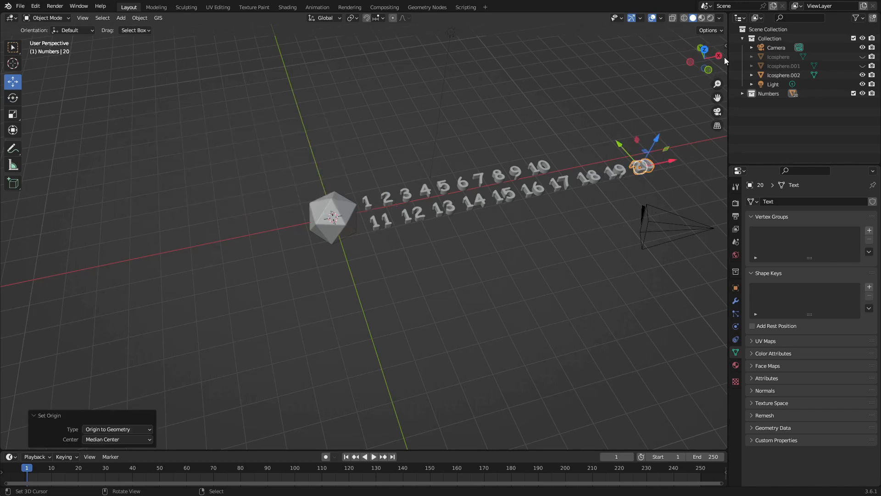
Set the location of the number 20 to 0 m on X, Y and Z.
left_click_drag(726, 46, 695, 62)
left_click(666, 65)
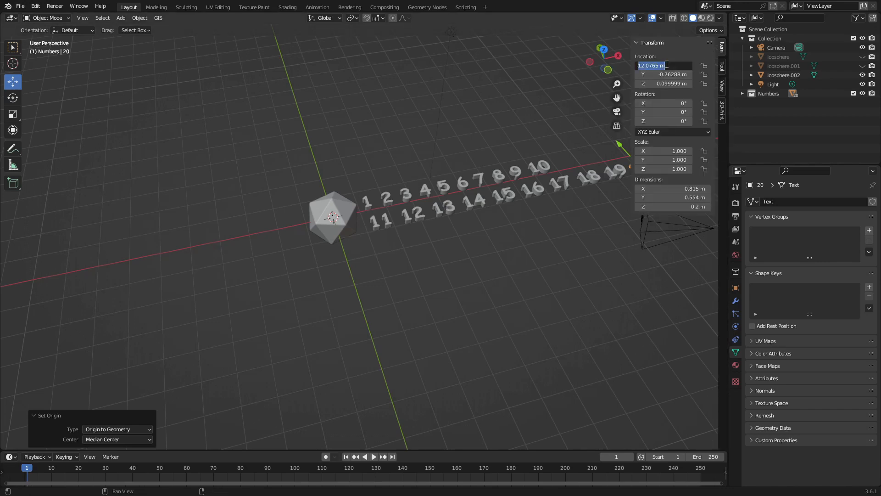
type("0")
key("Tab")
type("0")
key("Tab")
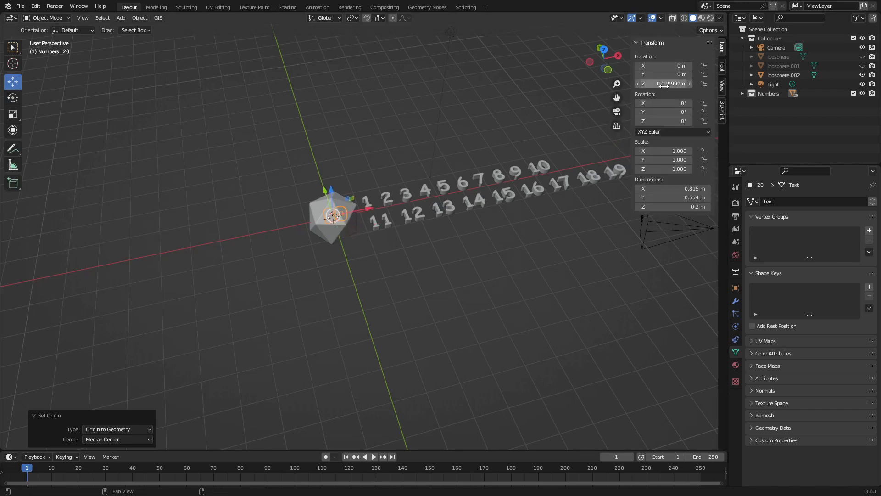
type("0")
key("Return")
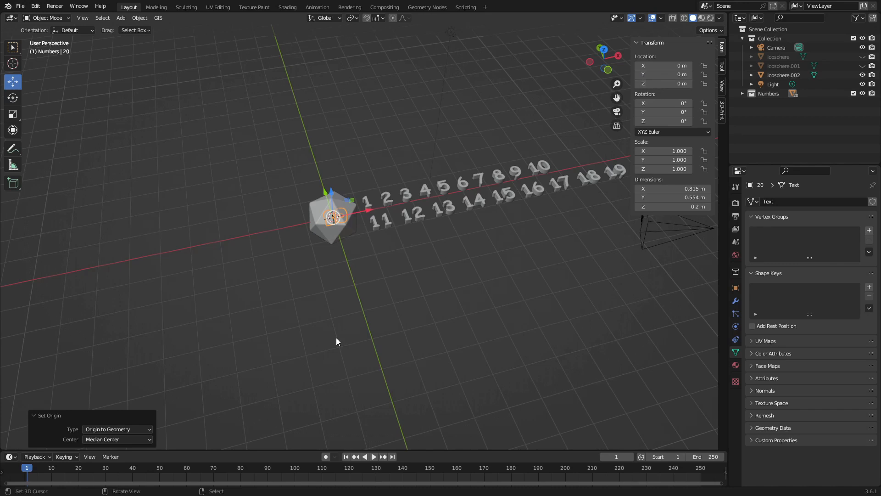
Raise the number 20 to about 0.67 m on Z and shift it to about -0.16 m on X.
scroll(336, 342, "up", 5)
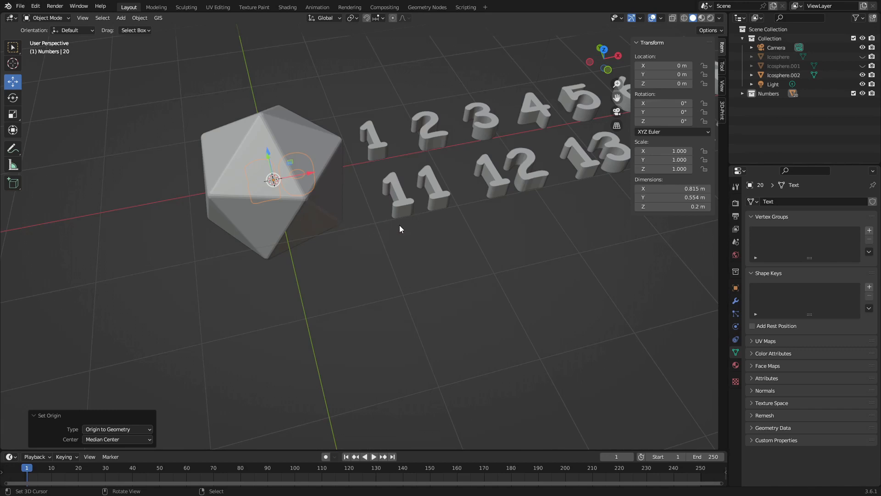
key("KP_3")
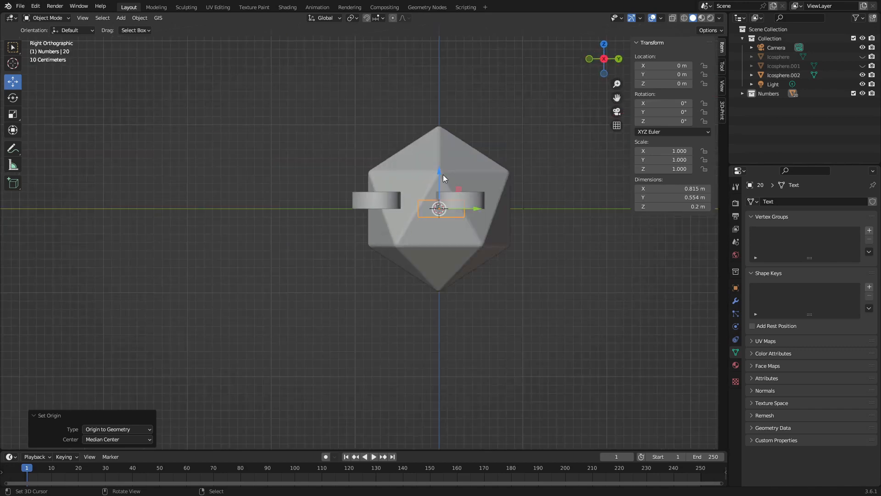
left_click_drag(442, 174, 463, 122)
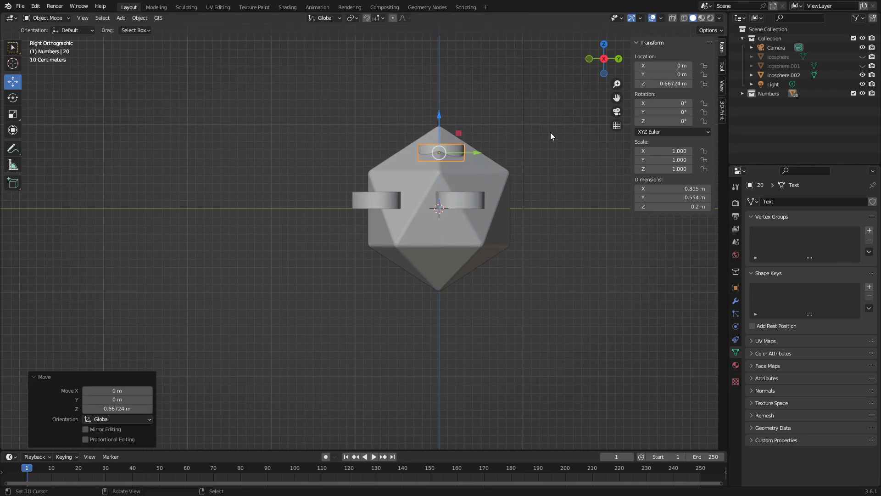
key("KP_1")
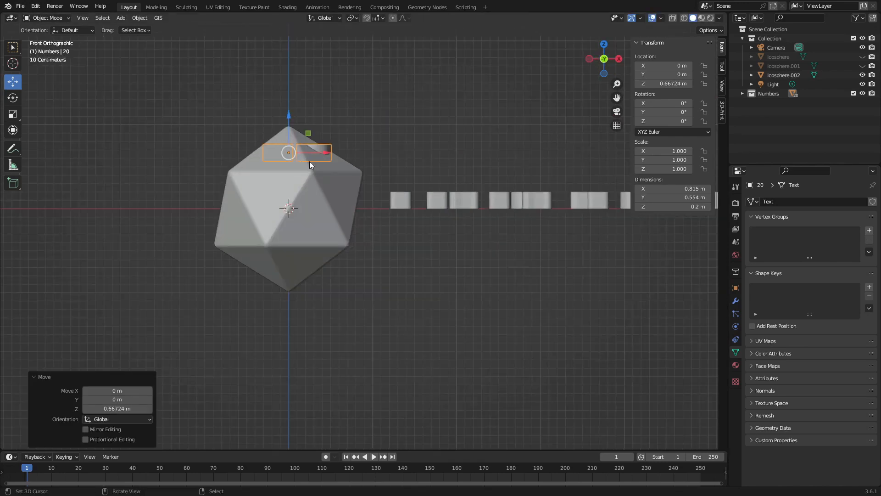
left_click_drag(327, 153, 312, 194)
Rotate the number 20 by about -17.5° around global Z and move it to about -0.31 m on Y.
middle_click_drag(313, 194, 409, 360)
scroll(301, 256, "up", 3)
key("KP_7")
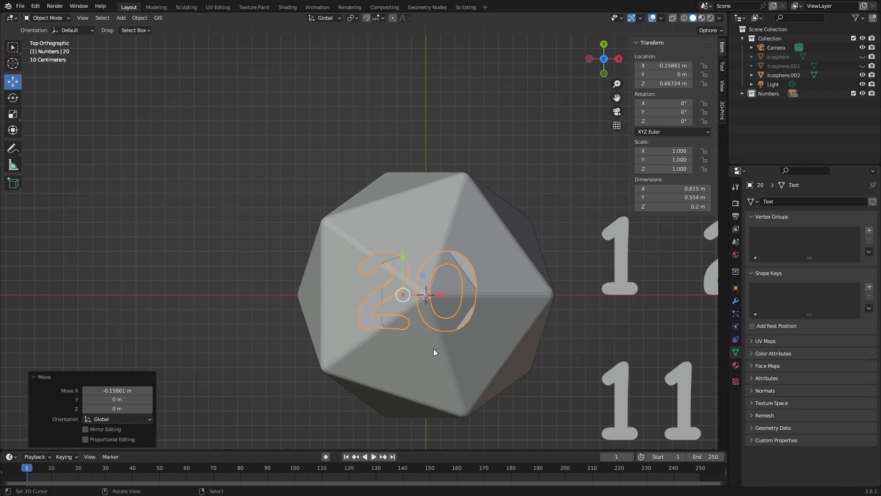
key("r")
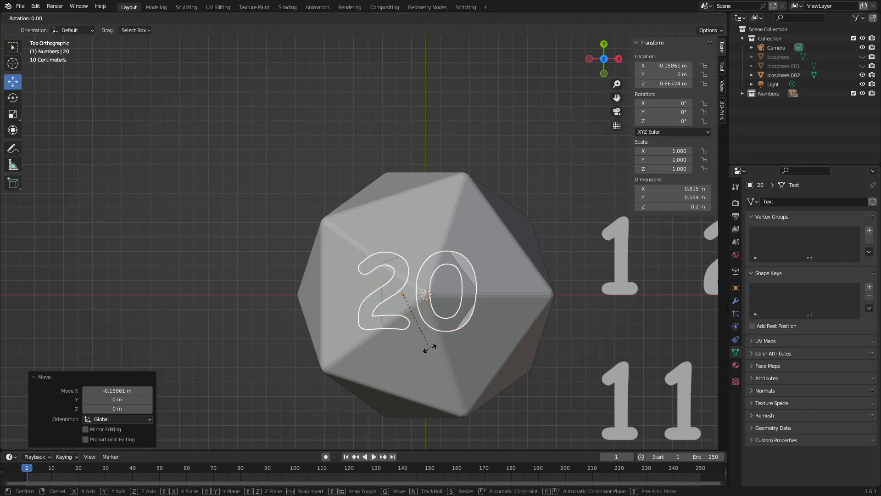
key("z")
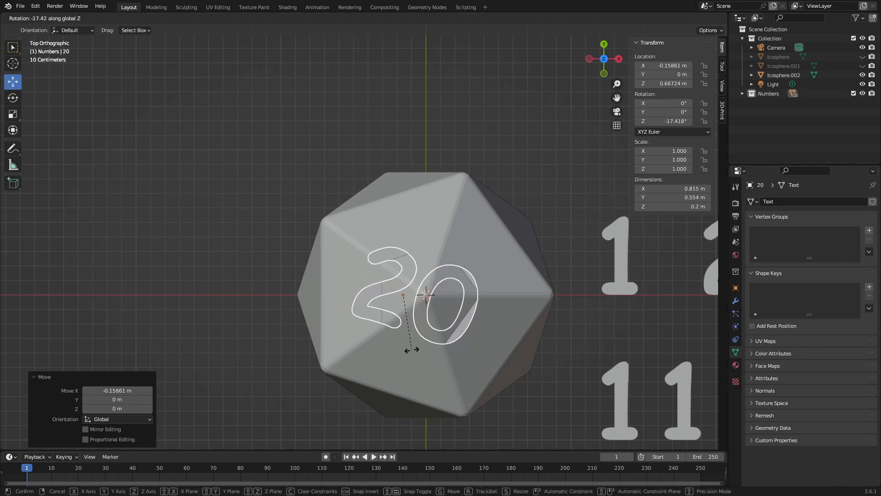
left_click(413, 349)
middle_click_drag(437, 370, 484, 304)
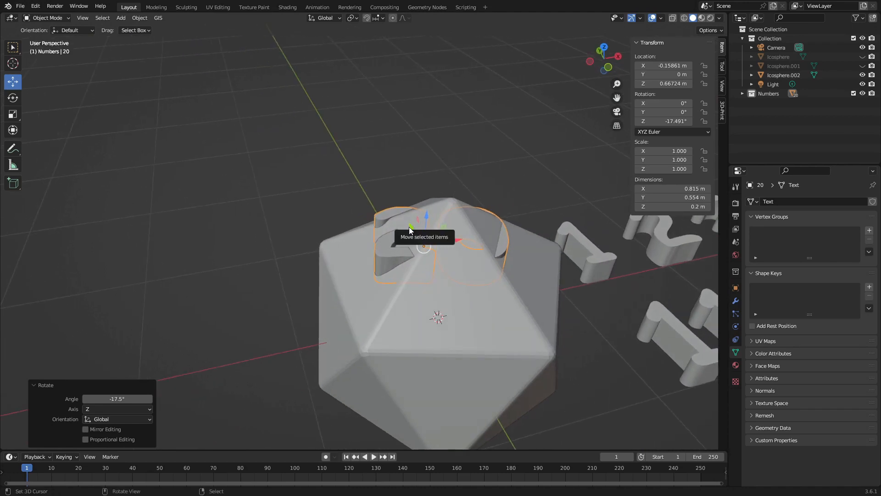
left_click_drag(411, 227, 425, 257)
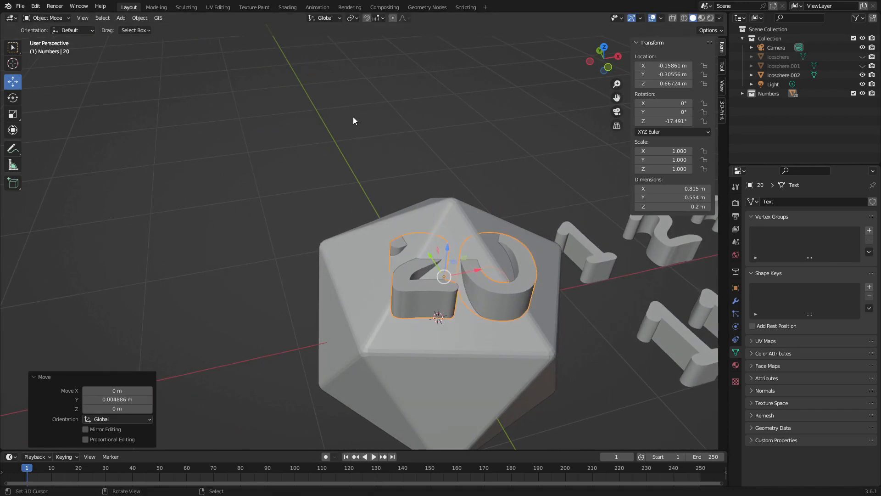
Switch the transform orientation to Local and slide the number 20 over the die's face to about X -0.12 m, Y -0.39 m.
left_click(325, 18)
left_click(318, 57)
middle_click_drag(485, 308, 463, 327)
key("KP_7")
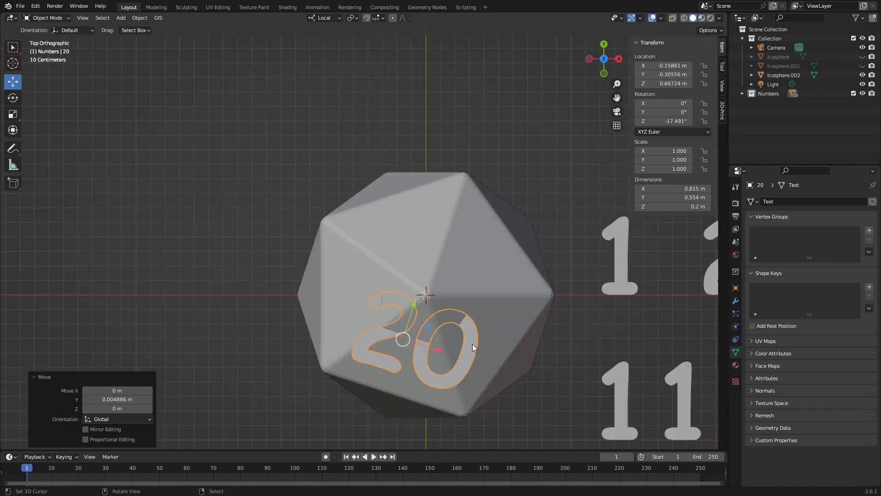
left_click_drag(439, 351, 448, 354)
left_click_drag(421, 309, 416, 317)
middle_click_drag(490, 342, 491, 263)
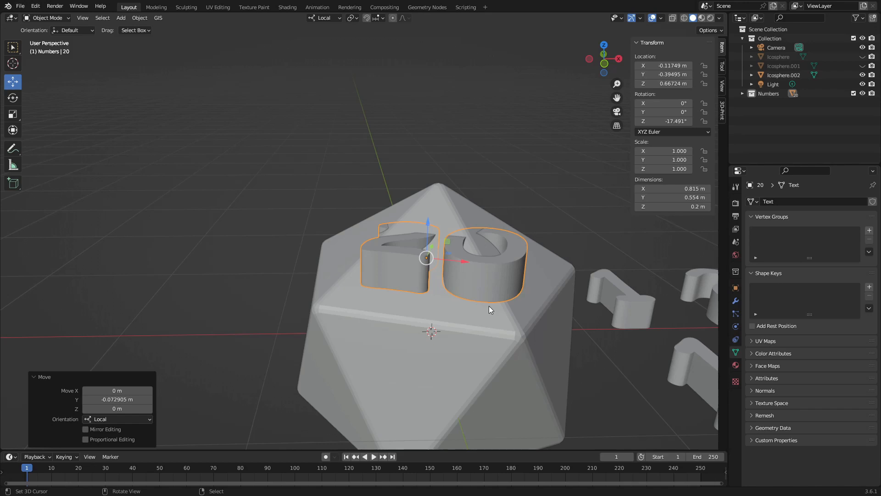
middle_click_drag(517, 310, 386, 350)
scroll(386, 349, "up", 4)
scroll(386, 349, "down", 2)
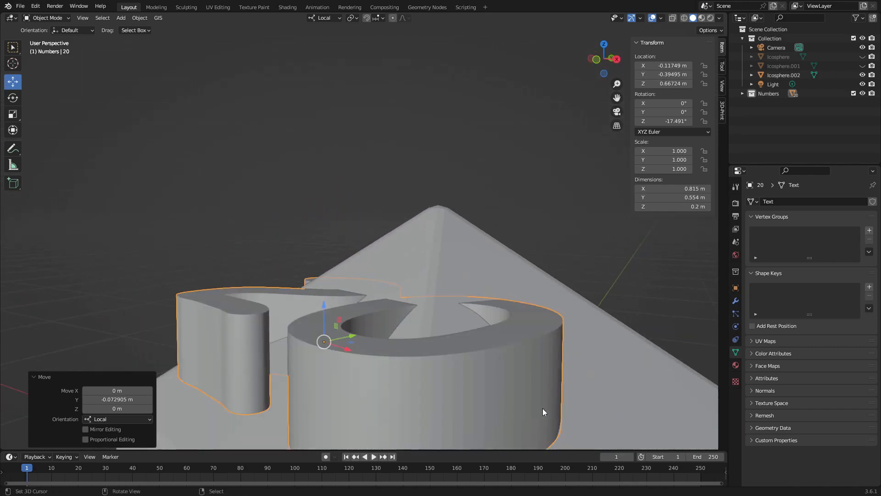
key("r")
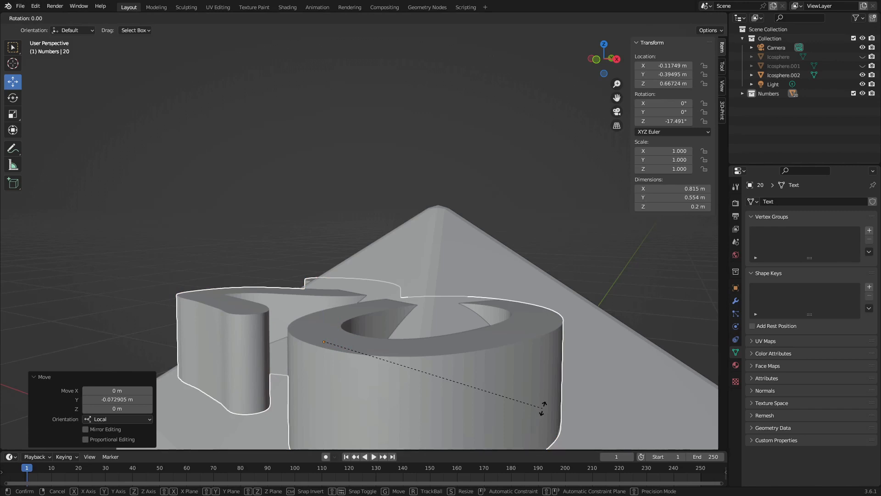
type("138")
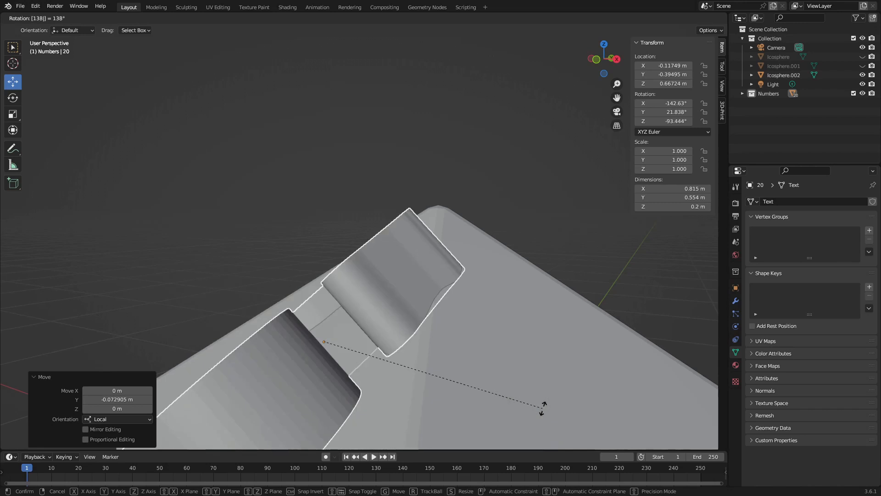
key("Escape")
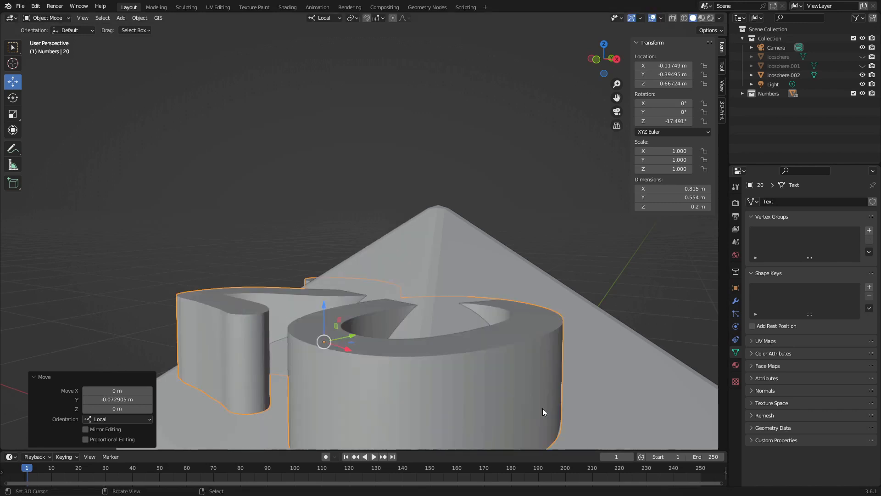
Rotate the number 20 by 64.5° around its local X axis.
left_click(13, 97)
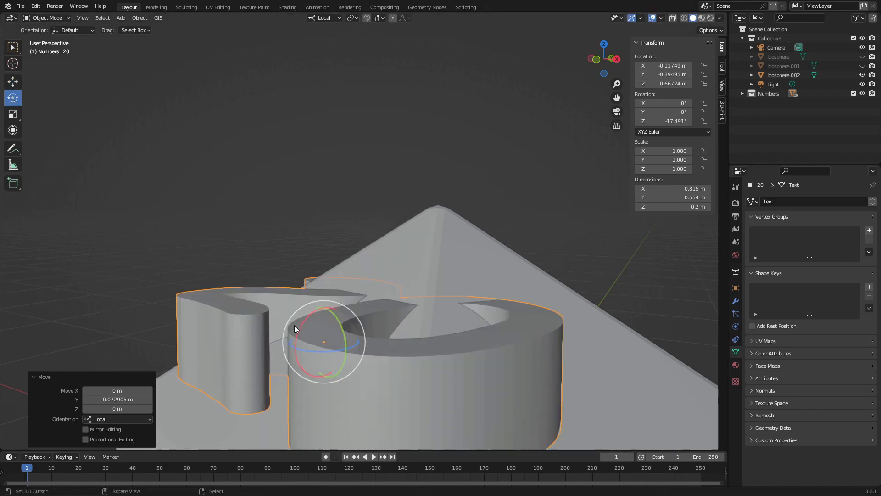
left_click_drag(304, 320, 303, 320)
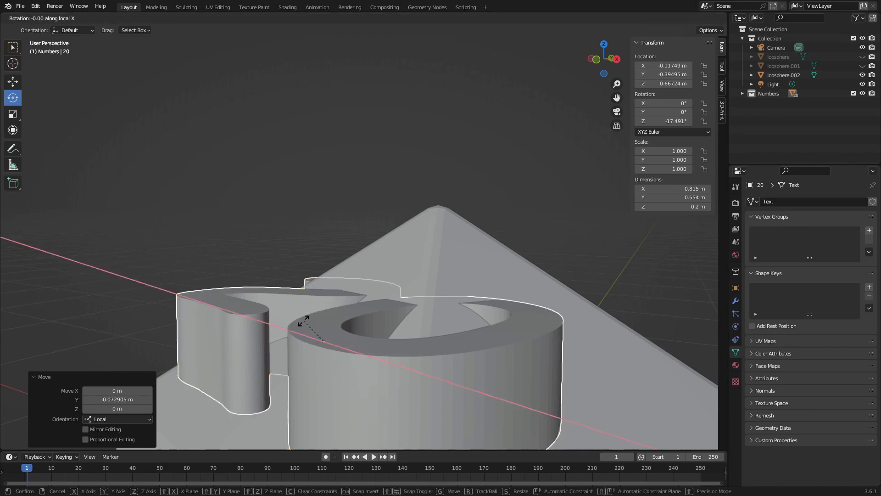
type("139")
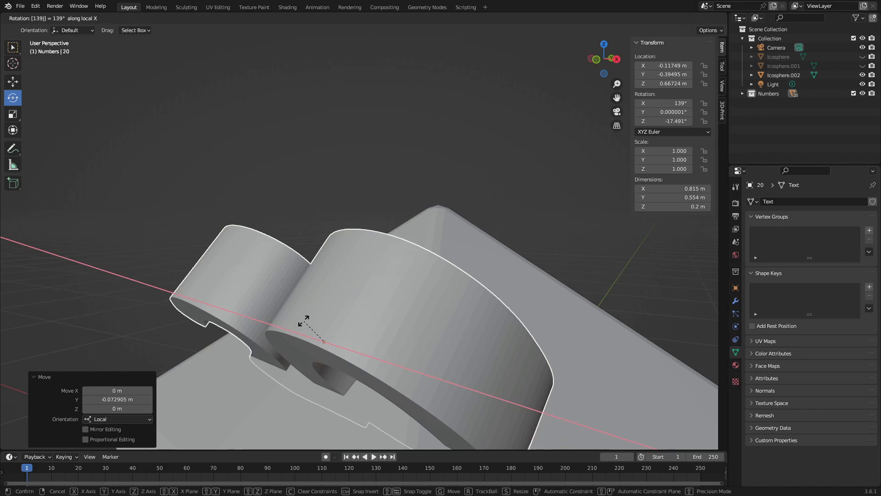
type("/3")
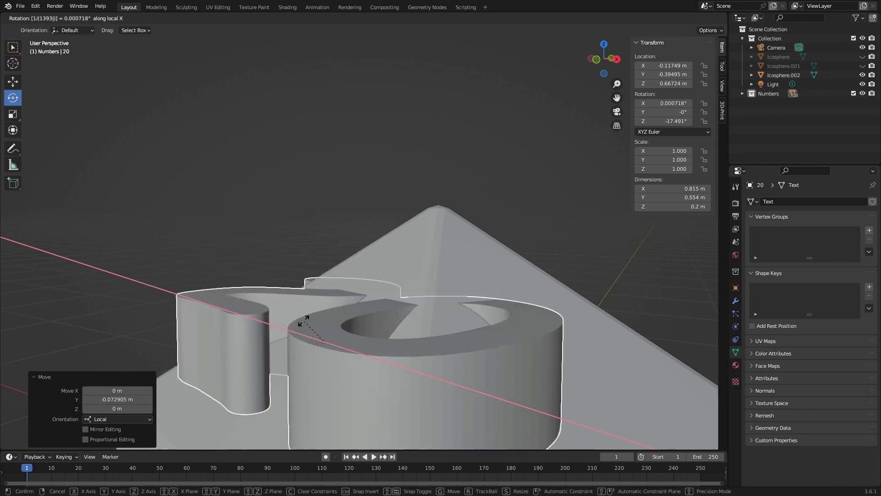
key("BackSpace")
type("2")
key("BackSpace")
key("BackSpace")
key("BackSpace")
key("BackSpace")
key("BackSpace")
type("1/(139")
key("BackSpace")
key("BackSpace")
key("BackSpace")
type("64.5")
key("slash")
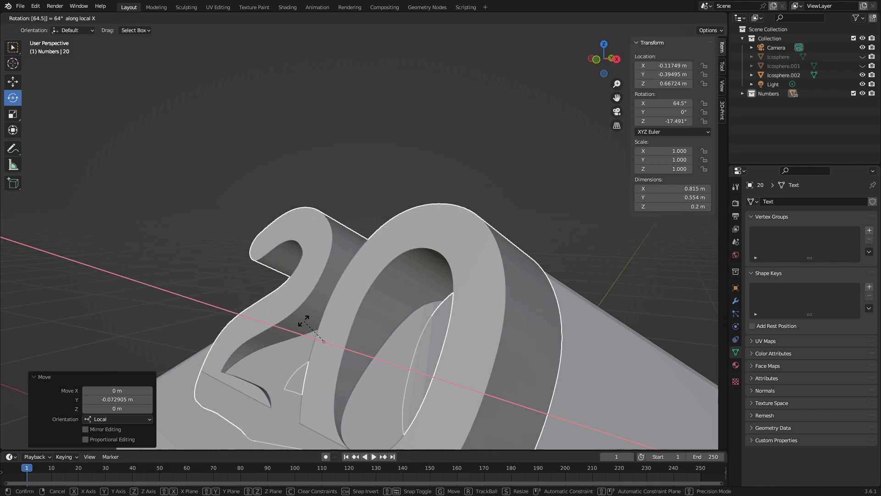
key("Return")
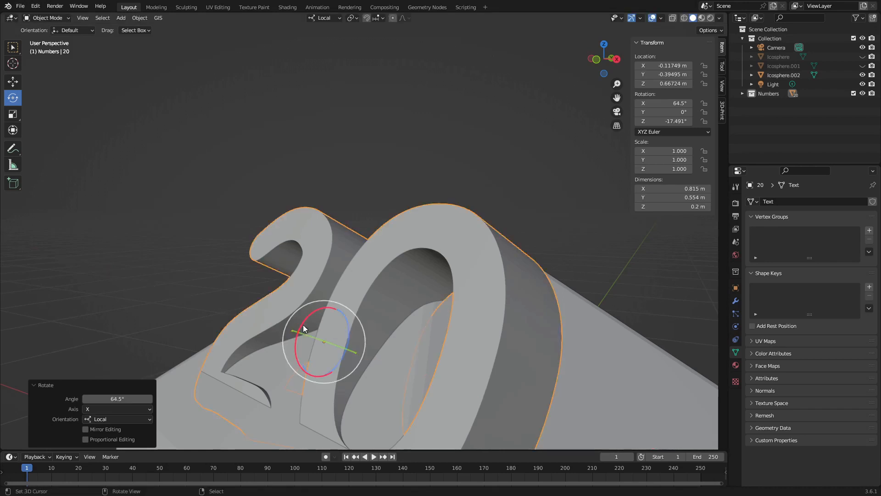
Rotate the number 20 by about -21° around its local X axis so it lies closer to the die's face.
scroll(303, 324, "down", 3)
middle_click_drag(321, 316, 305, 310)
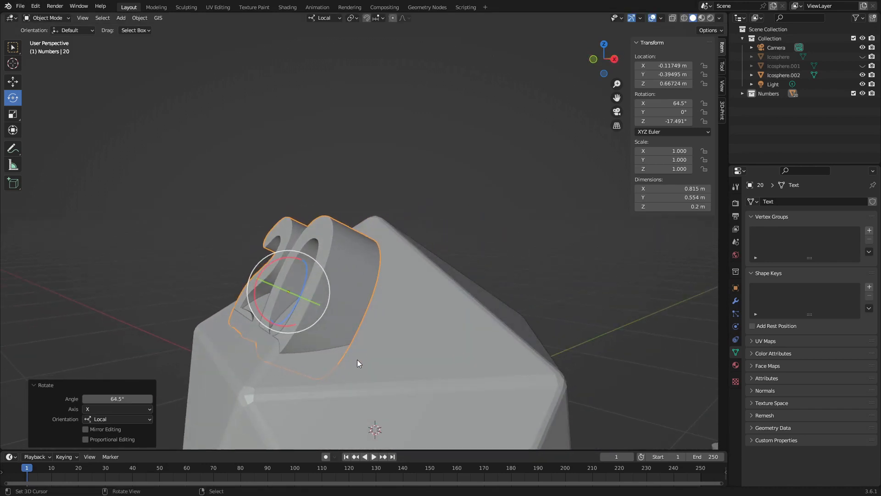
key("r")
key("x")
key("x")
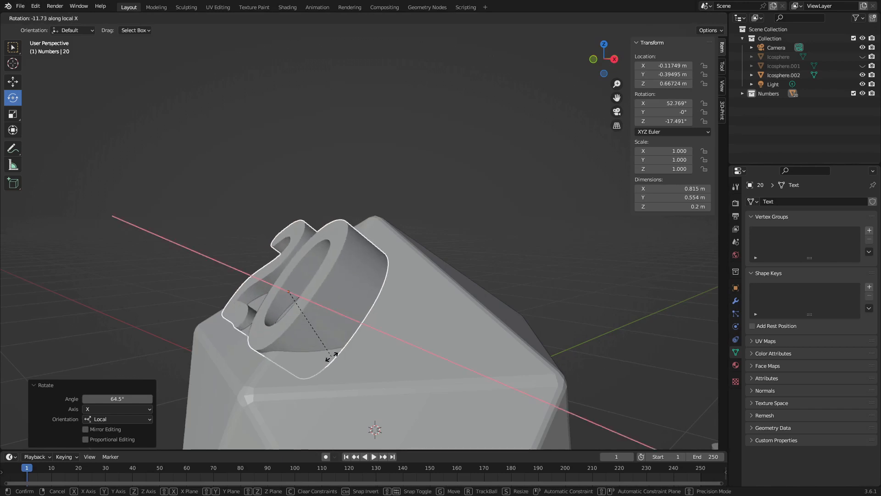
left_click(311, 342)
middle_click_drag(310, 342, 428, 366)
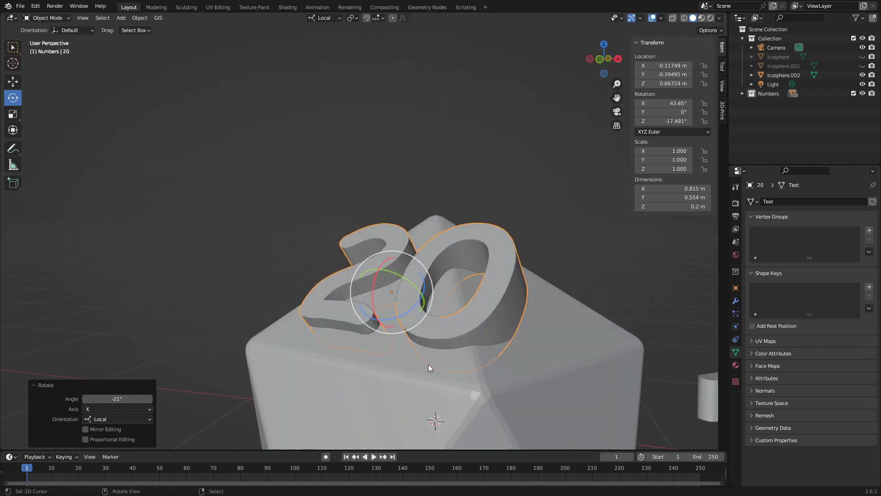
key("s")
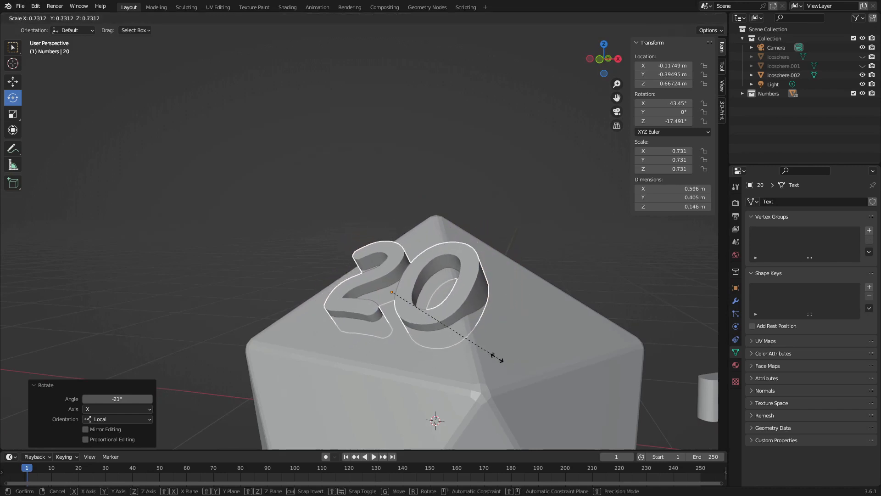
left_click(487, 343)
key("ctrl+z")
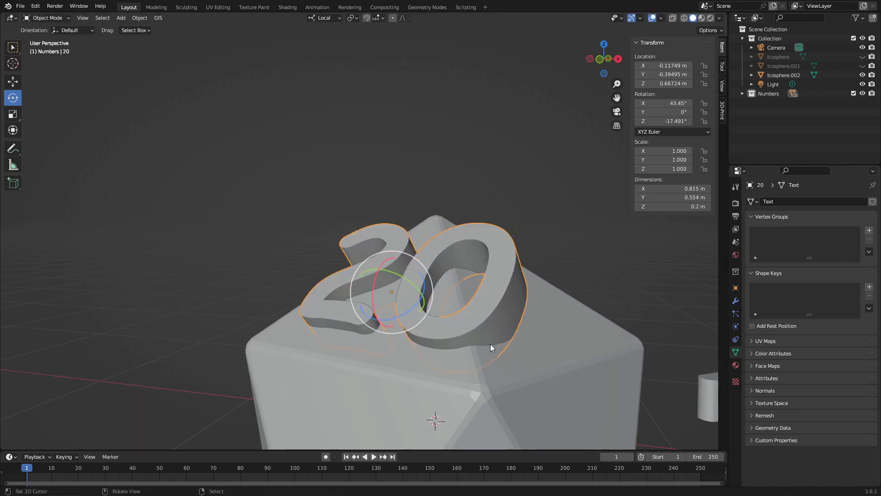
key("s")
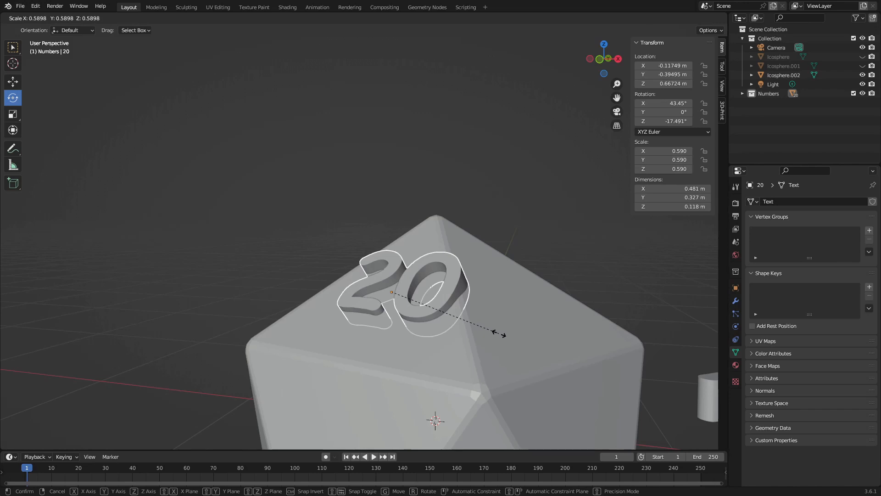
key("Escape")
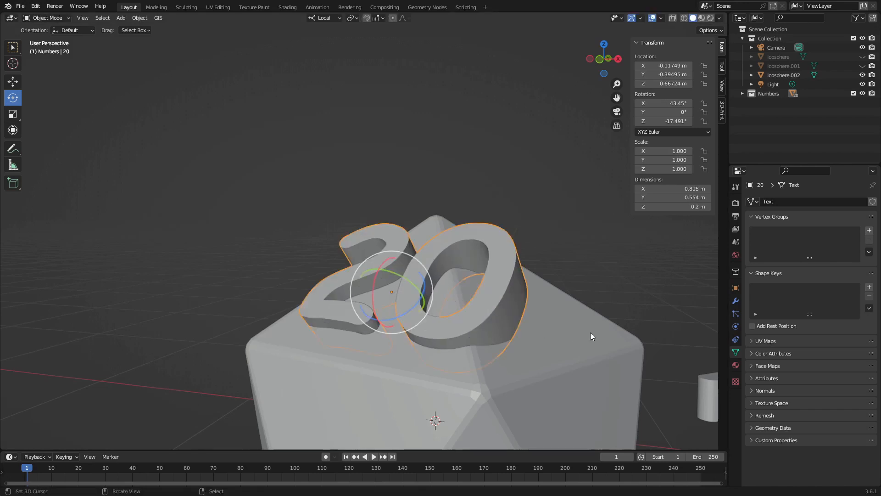
Slide the number 20 along its local X axis to about X -0.20 m, Y -0.37 m.
middle_click_drag(563, 340, 110, 117)
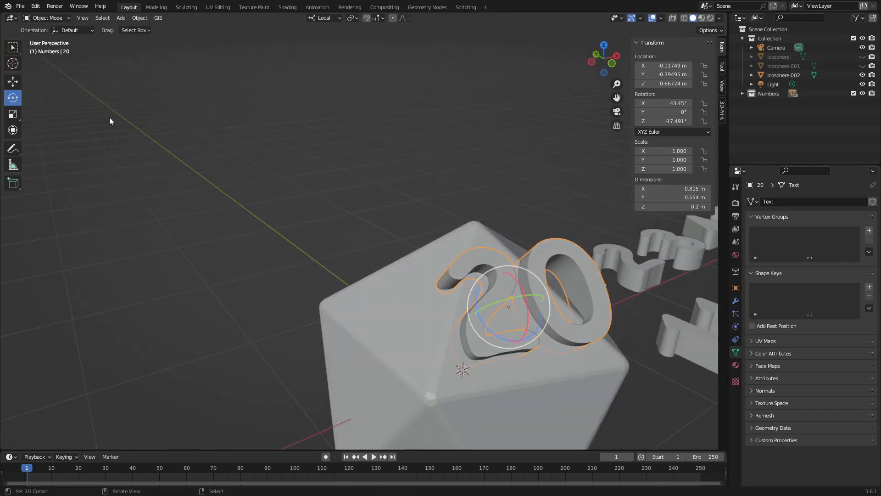
left_click(13, 83)
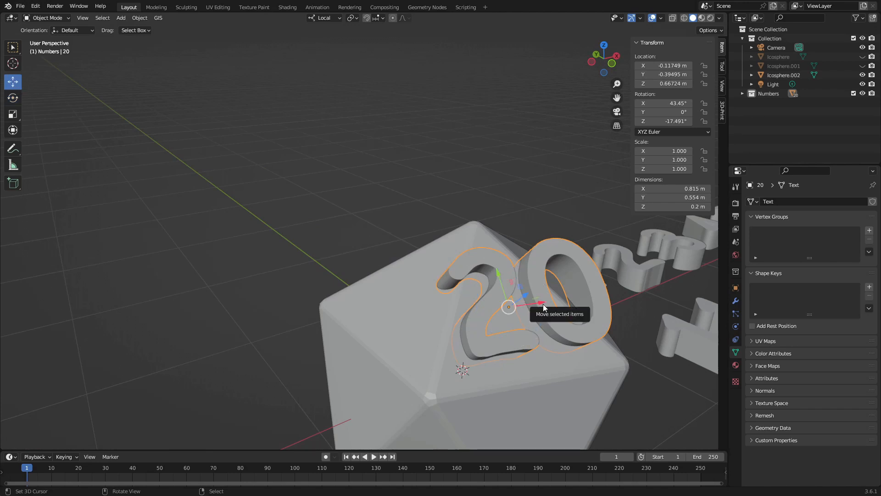
left_click_drag(544, 304, 530, 306)
Scale the number 20 uniformly by 0.6 and slide it about -0.125 m along its local Y axis.
middle_click_drag(578, 353, 560, 362)
middle_click_drag(608, 379, 523, 335)
key("s")
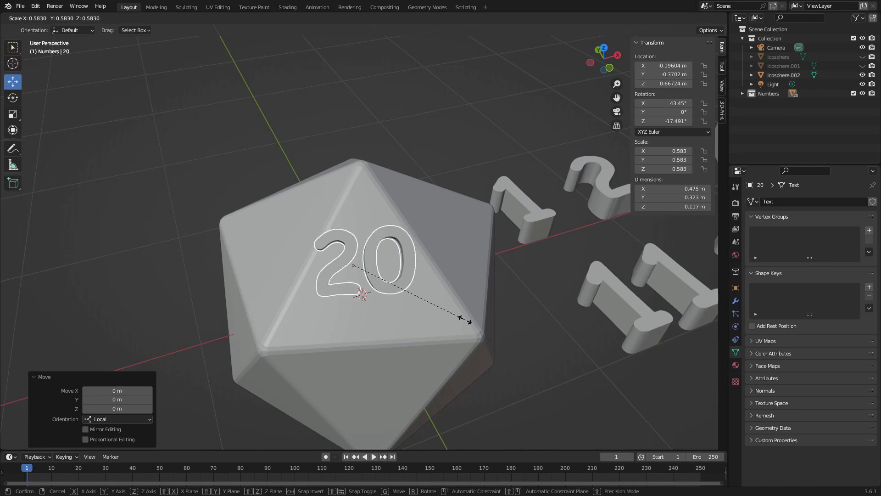
type("0.6")
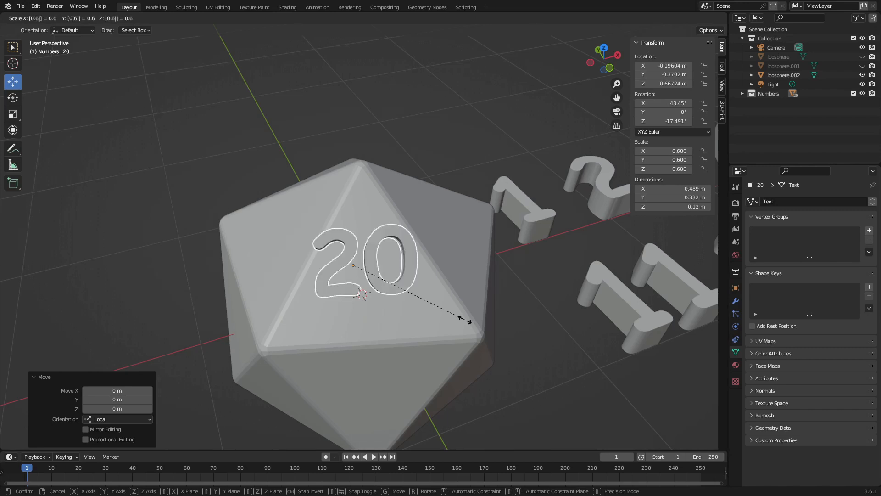
key("Return")
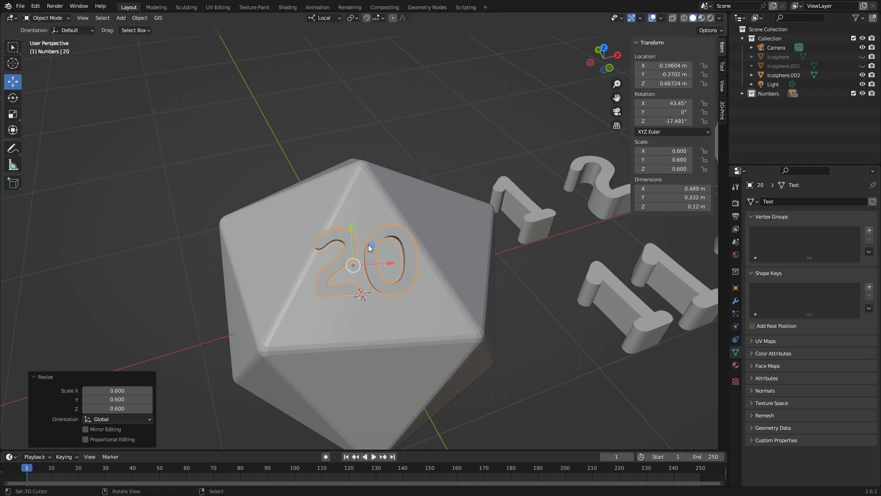
left_click_drag(349, 227, 350, 253)
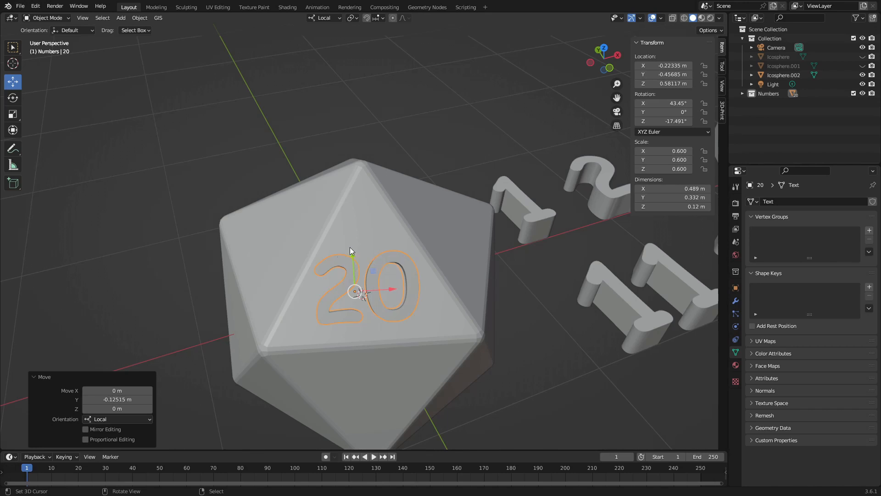
Rotate the number 20 by about -4.15° around its local X axis to follow the slope of the face.
middle_click_drag(377, 311, 314, 278)
scroll(271, 274, "up", 3)
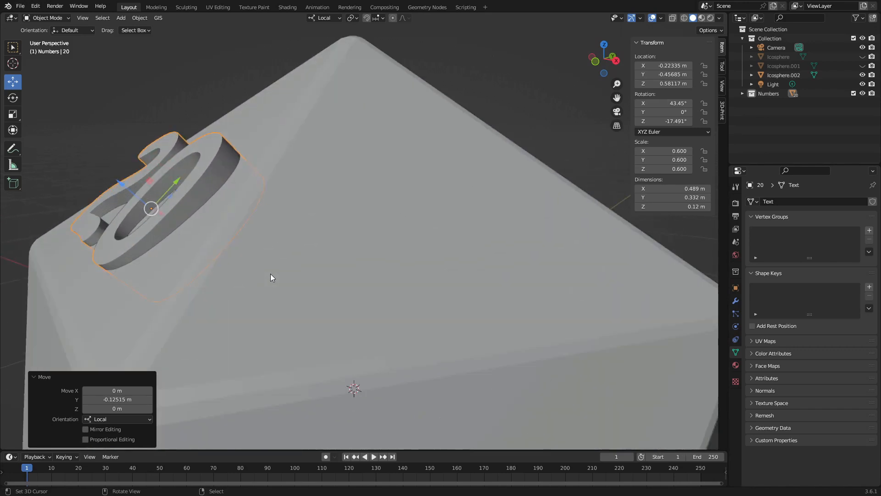
middle_click_drag(269, 273, 336, 326, "shift")
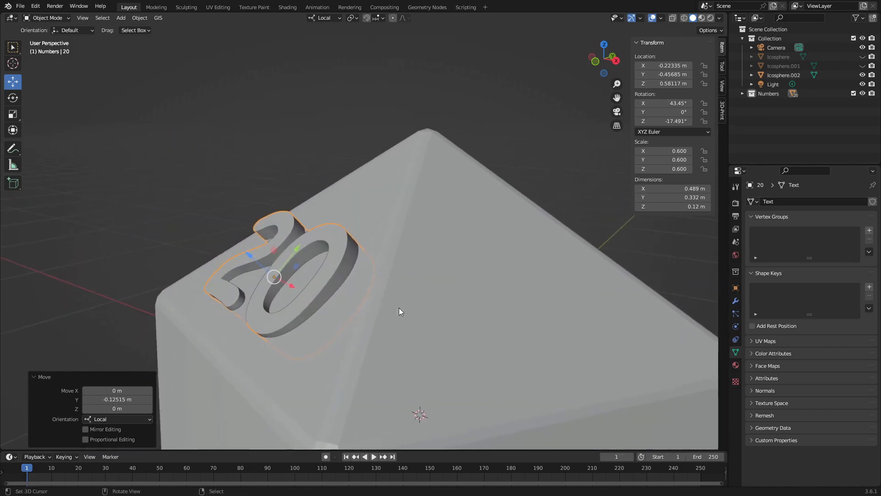
key("g")
key("x")
key("x")
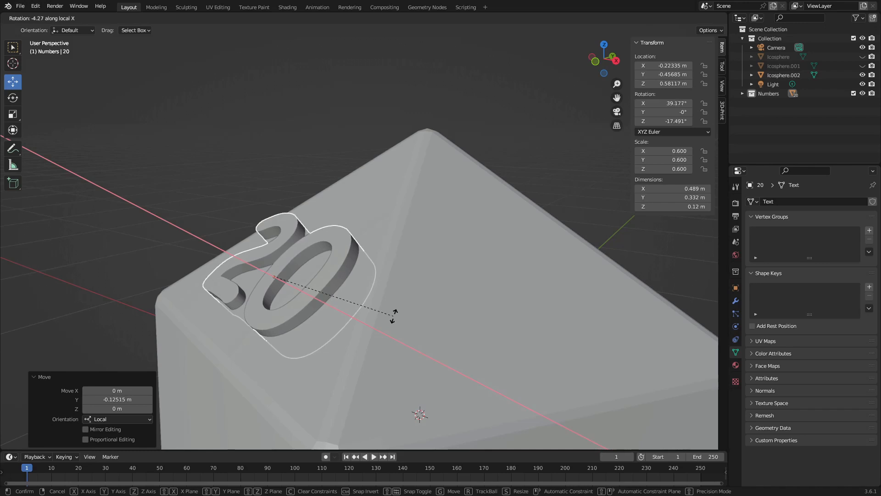
left_click(395, 318)
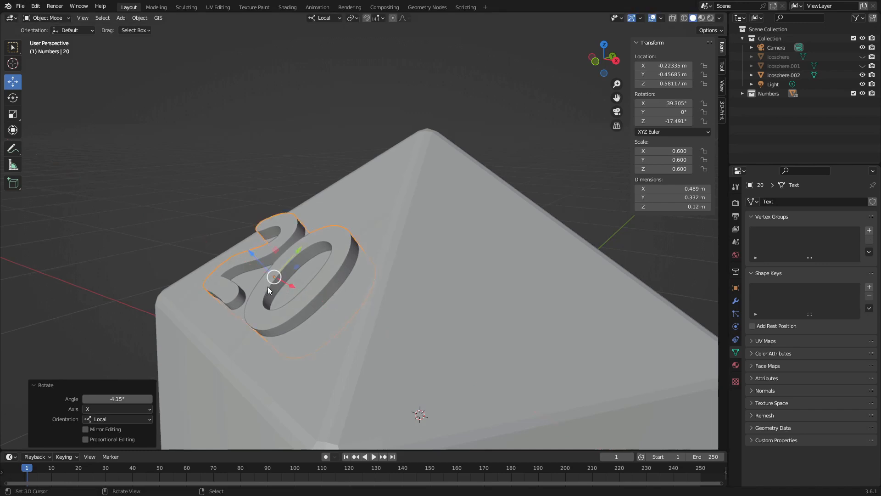
Move the number 20 outward from the die's face along its local Z axis to about X -0.229 m, Y -0.474 m, Z 0.603 m.
middle_click_drag(268, 287, 242, 254)
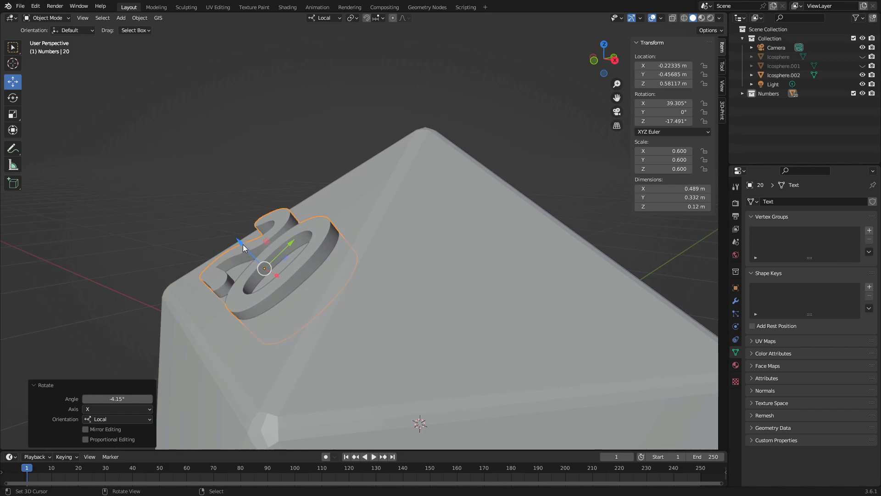
left_click_drag(241, 244, 235, 238)
left_click_drag(236, 237, 241, 241)
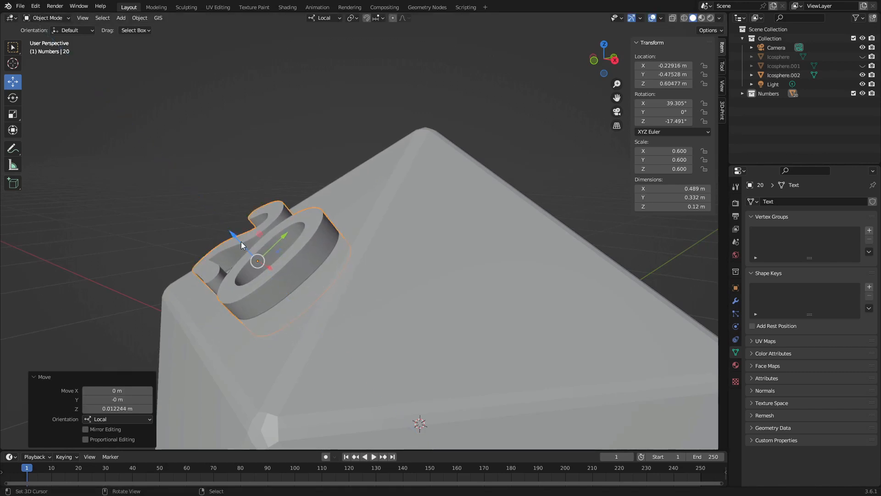
mouse_move(240, 242)
middle_mouse_down()
mouse_move(330, 263)
mouse_move(430, 268)
mouse_move(334, 263)
mouse_move(228, 239)
mouse_move(260, 234)
mouse_move(224, 241)
mouse_move(242, 245)
middle_mouse_up()
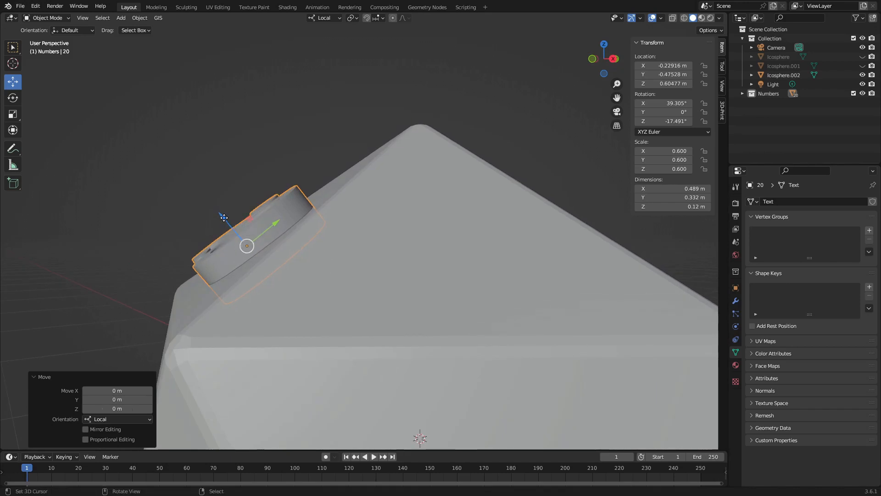
left_click_drag(224, 216, 226, 221)
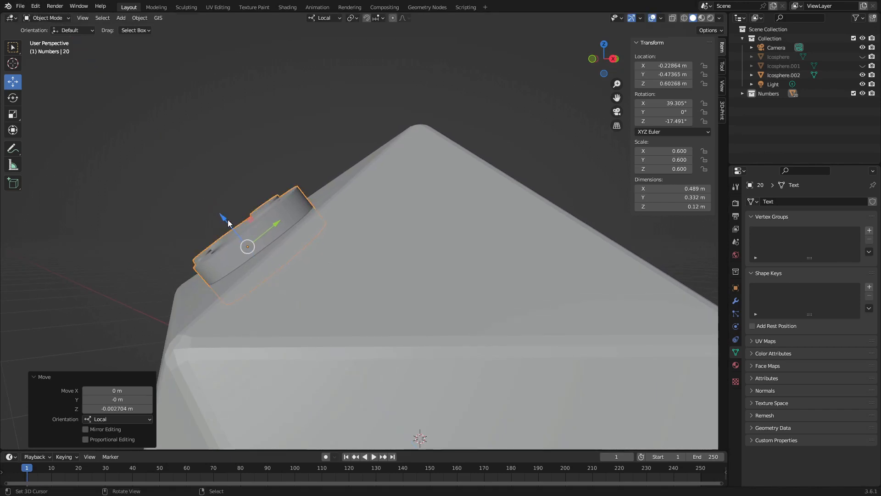
Rotate the number 20 by about 1.56° around its local X axis and sink it about 0.003 m along local Z.
key("r")
key("x")
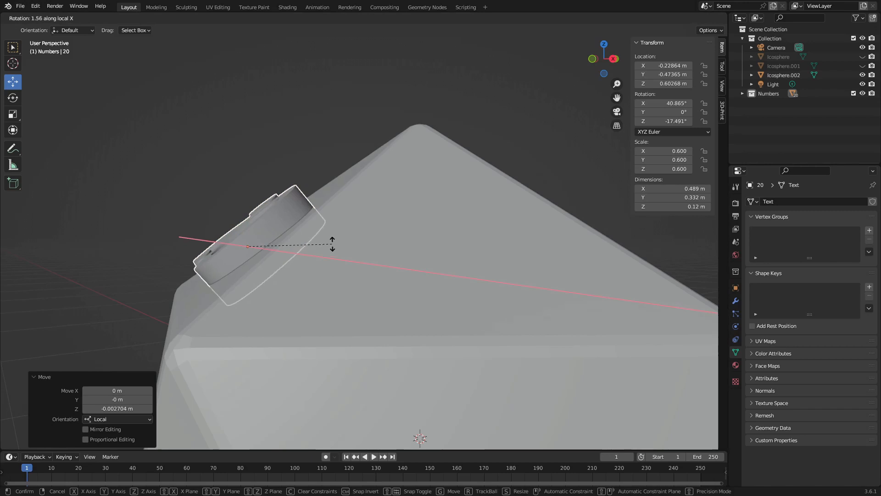
left_click(332, 243)
left_click_drag(220, 218, 221, 218)
middle_click_drag(287, 244, 376, 267)
scroll(377, 267, "down", 4)
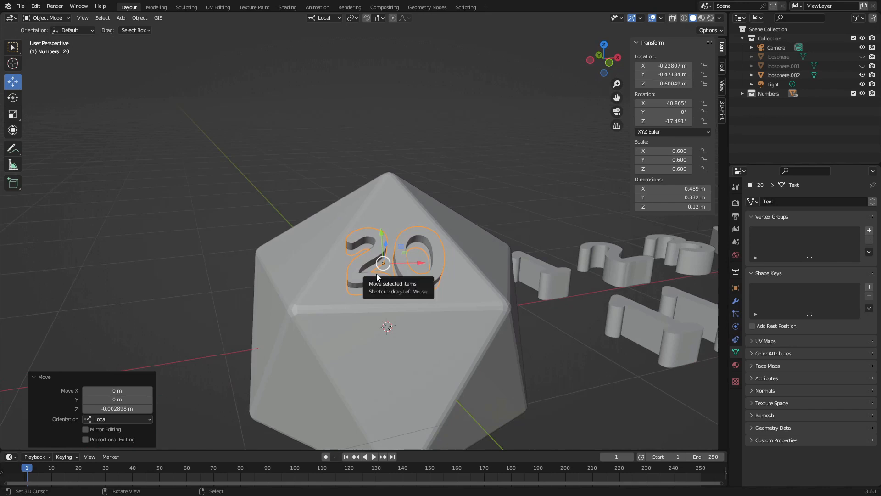
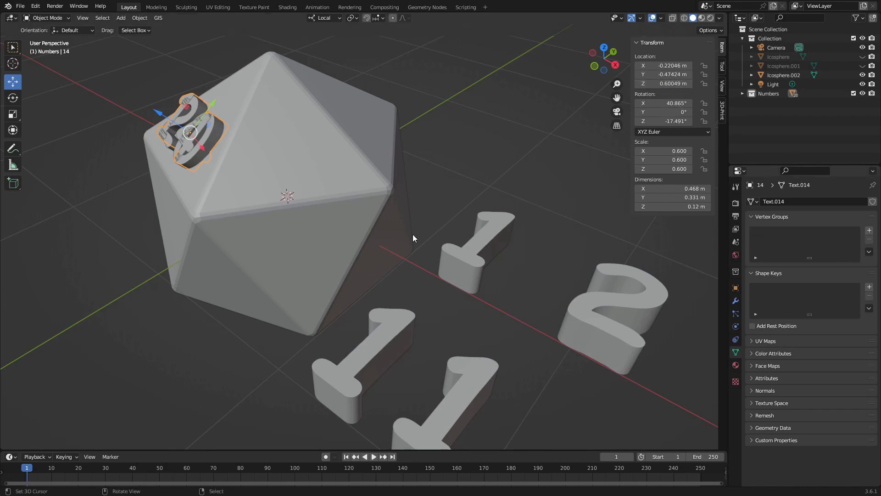
Switch to the top view and select the number 14 that overlaps the number 20 on the die's face.
middle_click_drag(252, 294, 321, 302)
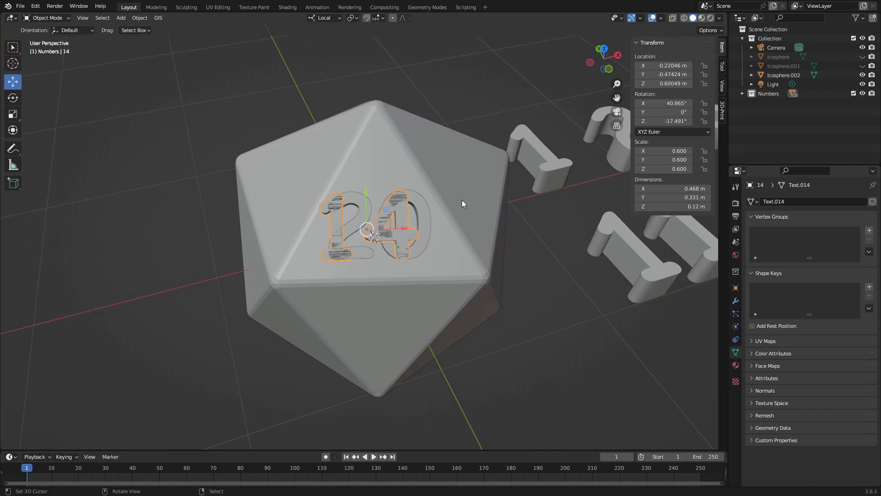
key("KP_7")
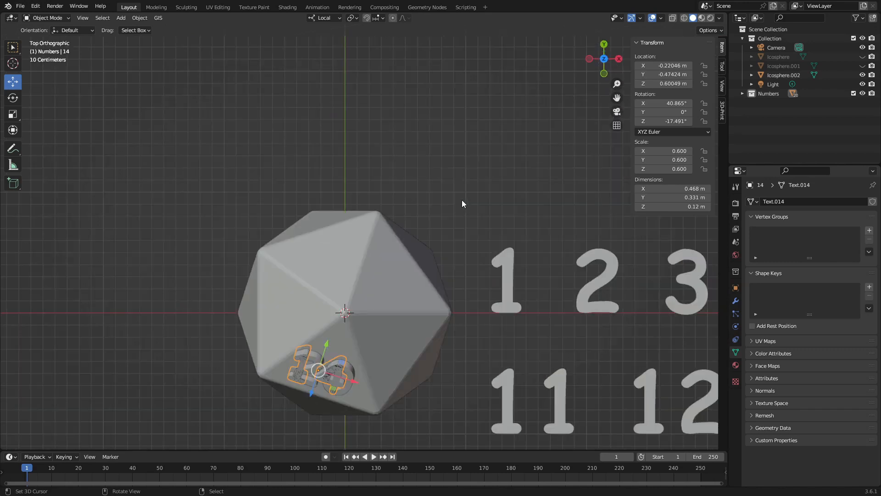
middle_click_drag(366, 339, 392, 197, "shift")
scroll(392, 196, "up", 3)
middle_click_drag(433, 117, 374, 249, "shift")
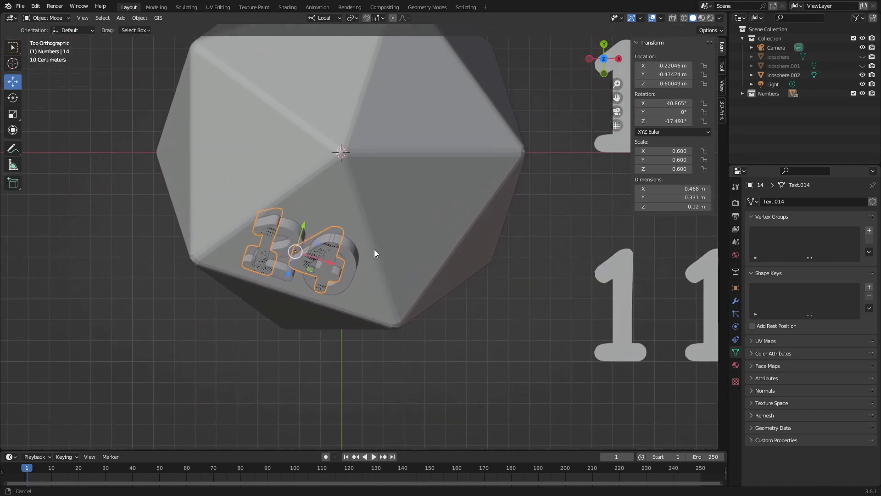
scroll(373, 247, "up", 1)
scroll(372, 249, "up", 1)
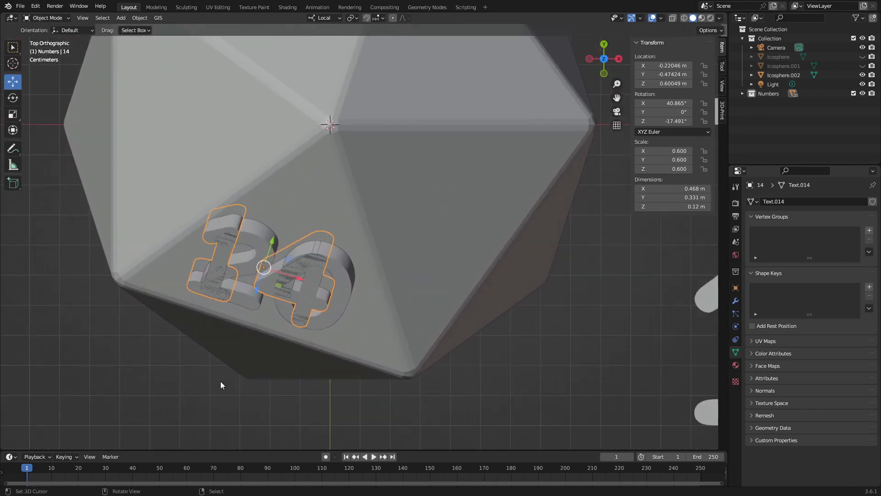
left_click(260, 240)
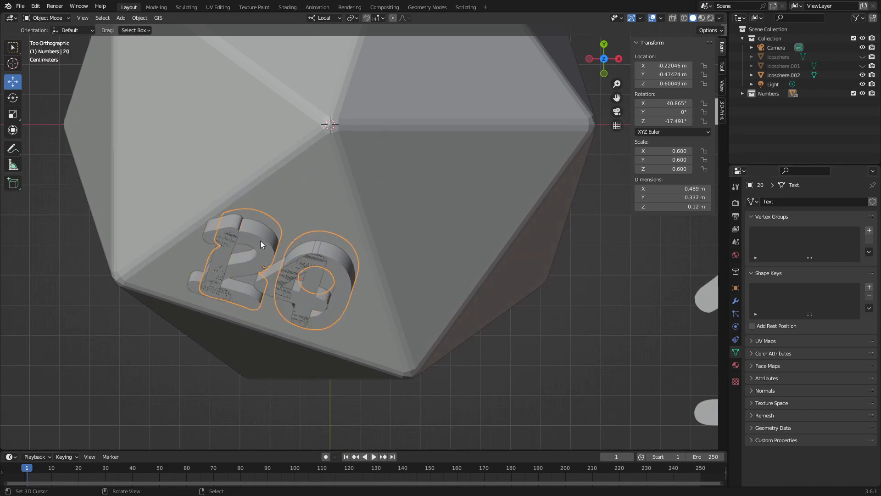
left_click(210, 227)
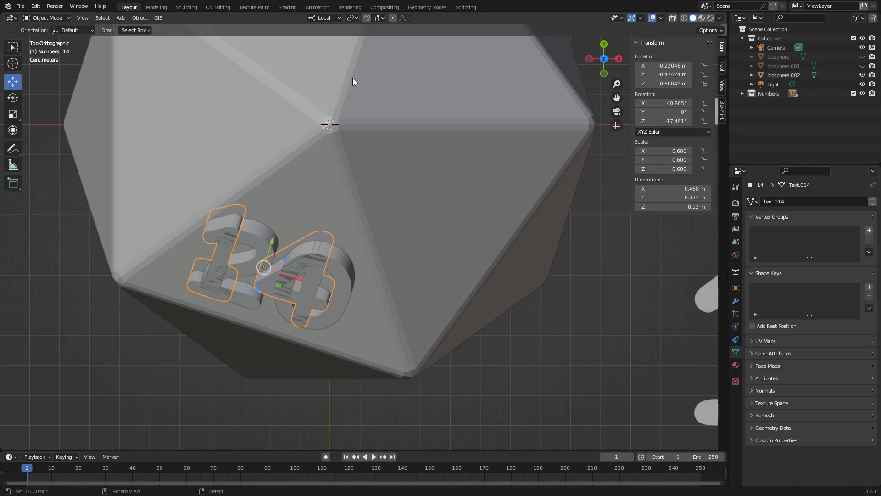
Set the transform pivot point to 3D Cursor and the transform orientation to Global.
left_click(353, 18)
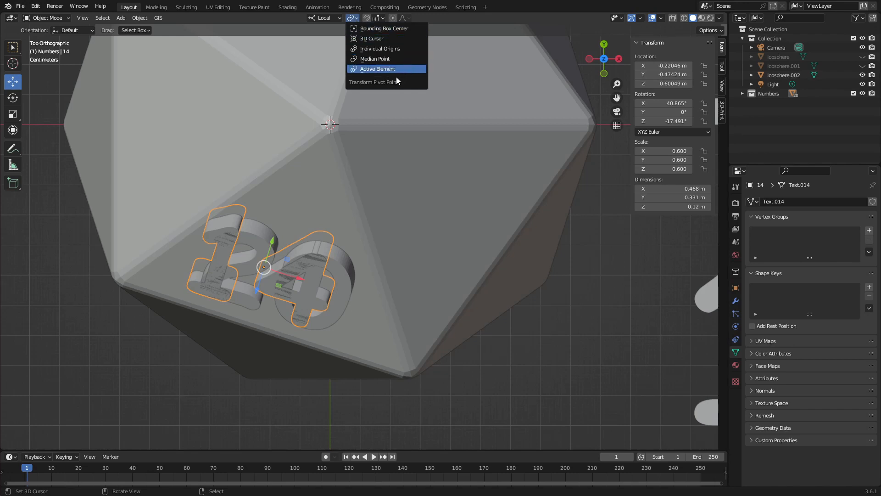
left_click(393, 38)
middle_click_drag(400, 113, 372, 145)
left_click(327, 18)
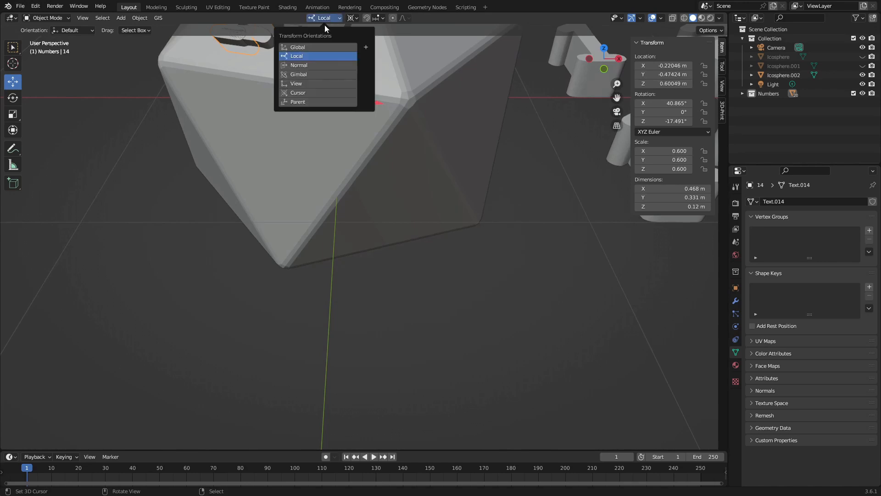
left_click(316, 46)
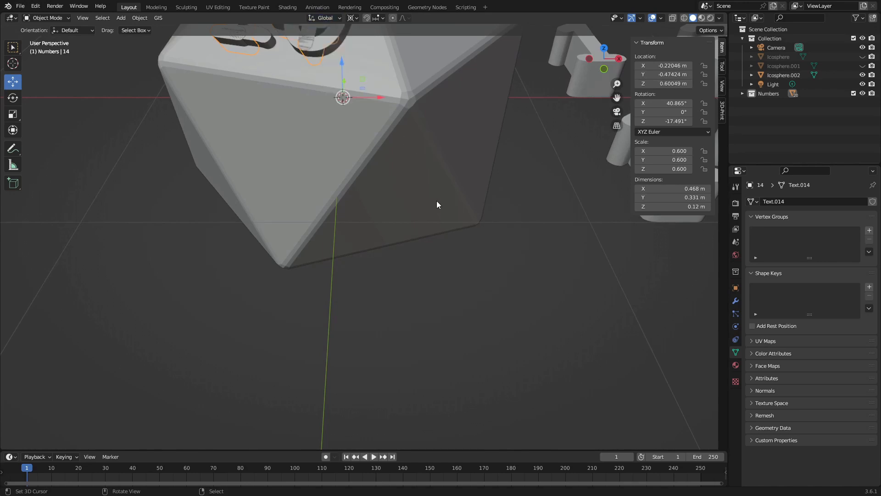
Rotate the number 14 by 75° around the global Z axis onto the neighbouring face of the die.
key("KP_7")
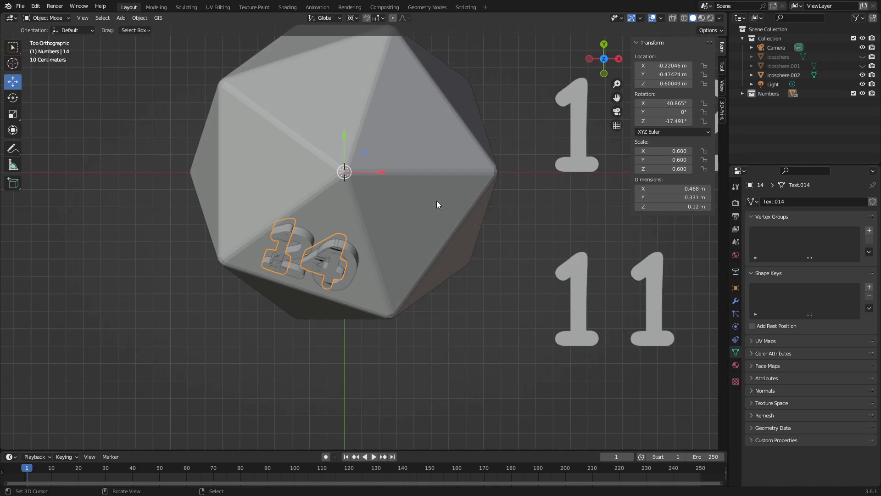
key("r")
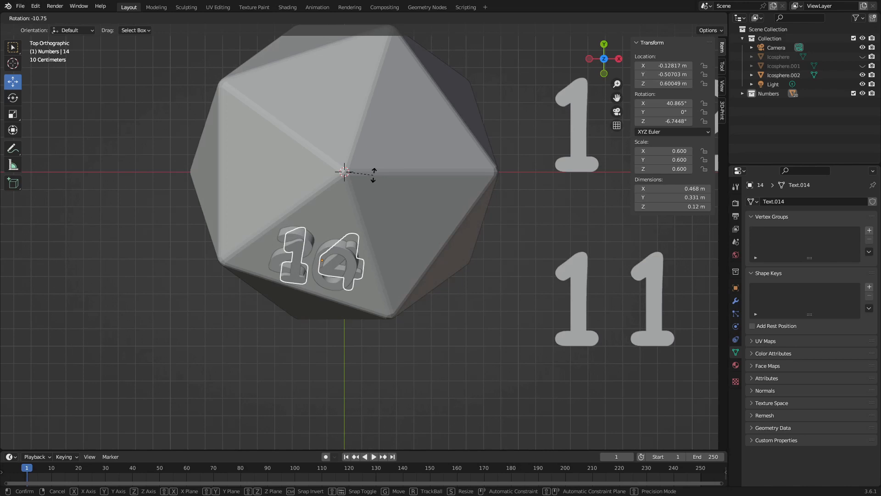
type("z")
type("75")
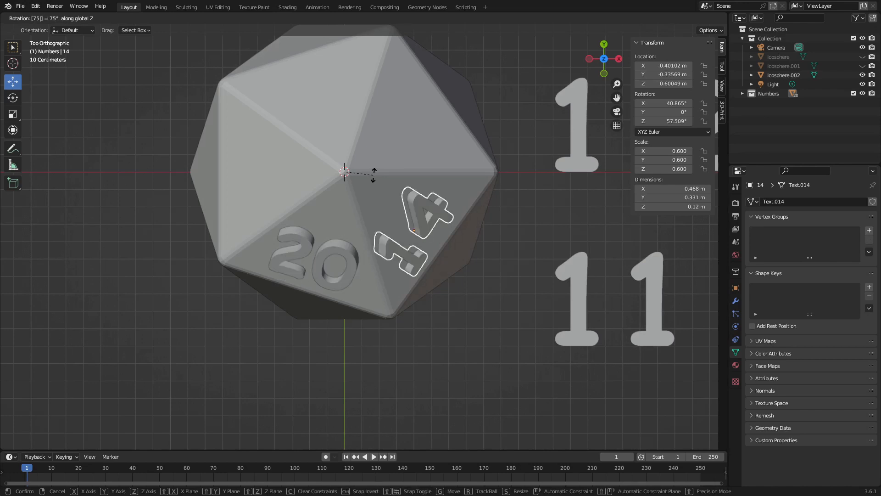
key("Return")
mouse_move(373, 174)
middle_mouse_down()
mouse_move(363, 247)
mouse_move(326, 202)
mouse_move(365, 181)
middle_mouse_up()
scroll(333, 307, "down", 5)
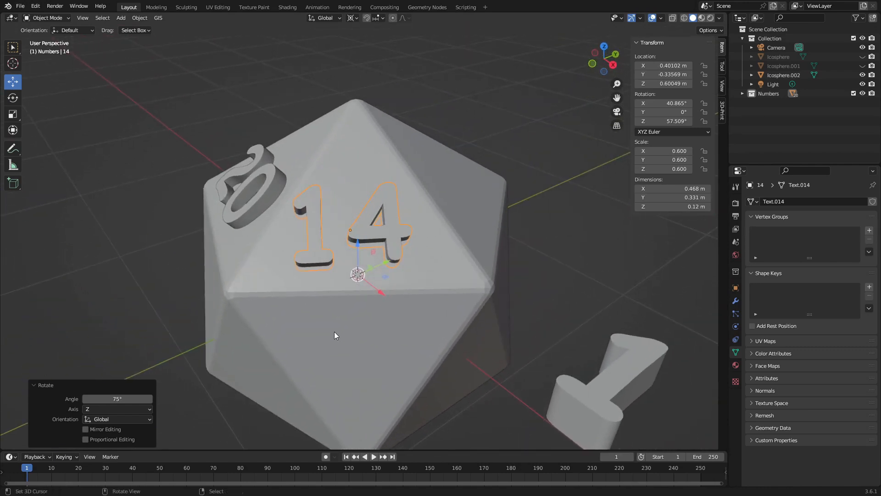
Set the transform orientation to Local and the transform pivot point to Median Point.
left_click(337, 21)
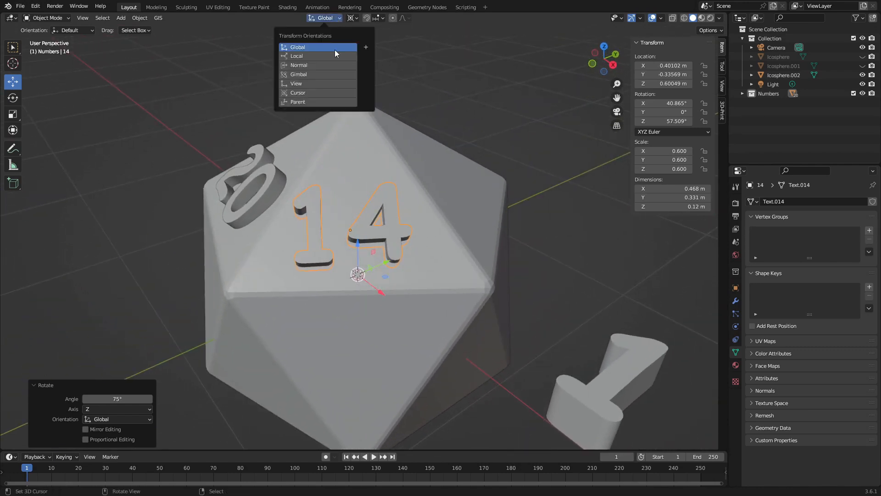
left_click(332, 58)
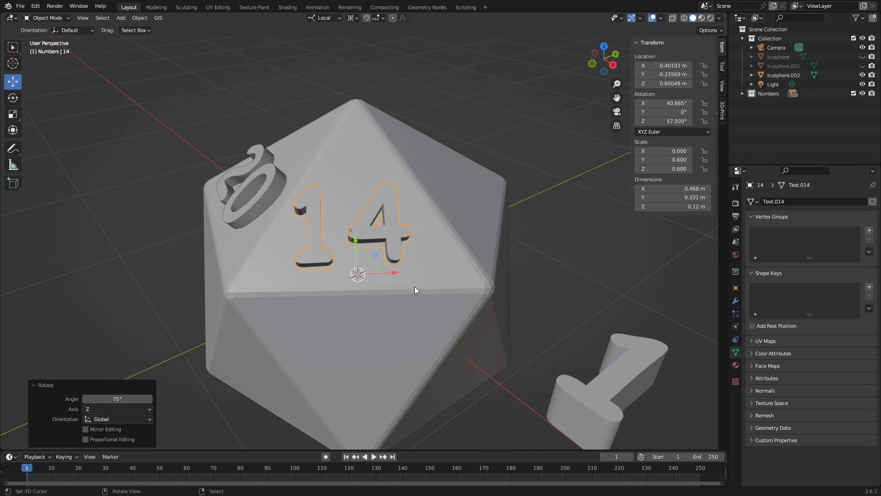
scroll(414, 286, "down", 8)
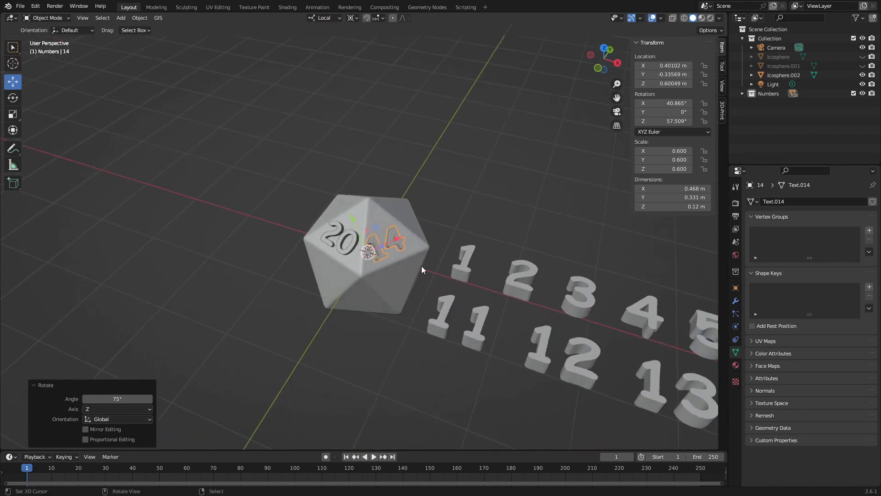
left_click(357, 18)
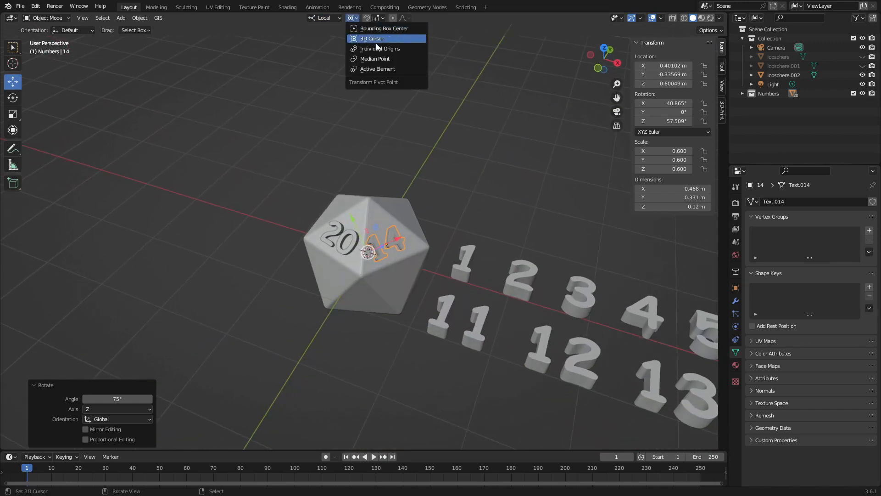
left_click(380, 59)
scroll(417, 327, "up", 8)
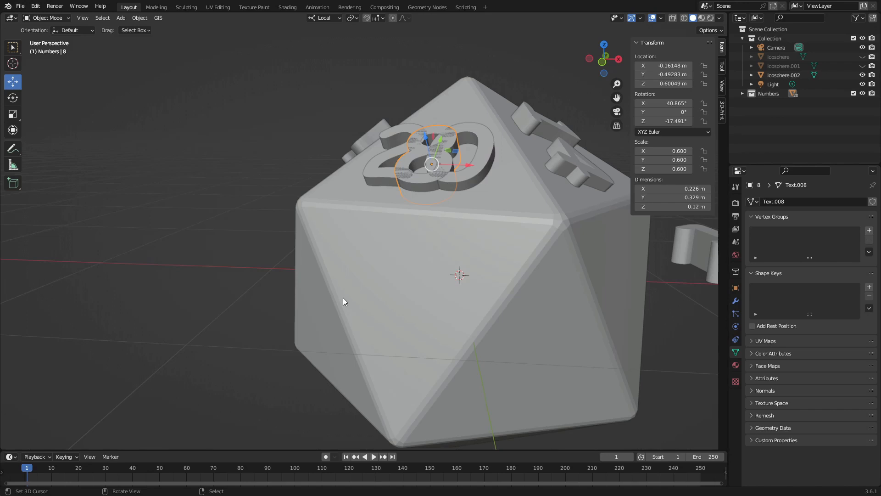
Examine the number 8 overlapping the 20 and the die's surrounding faces from several angles.
middle_click_drag(528, 222, 323, 254)
scroll(339, 239, "down", 3)
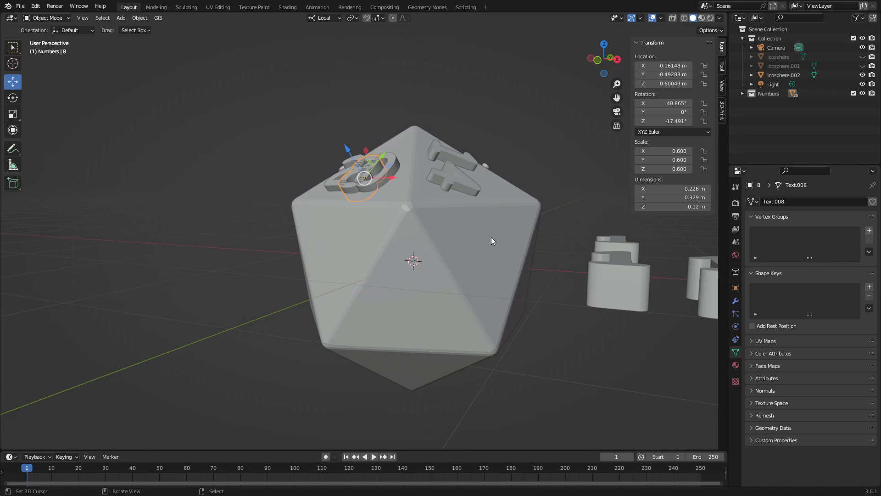
middle_click_drag(491, 238, 475, 254)
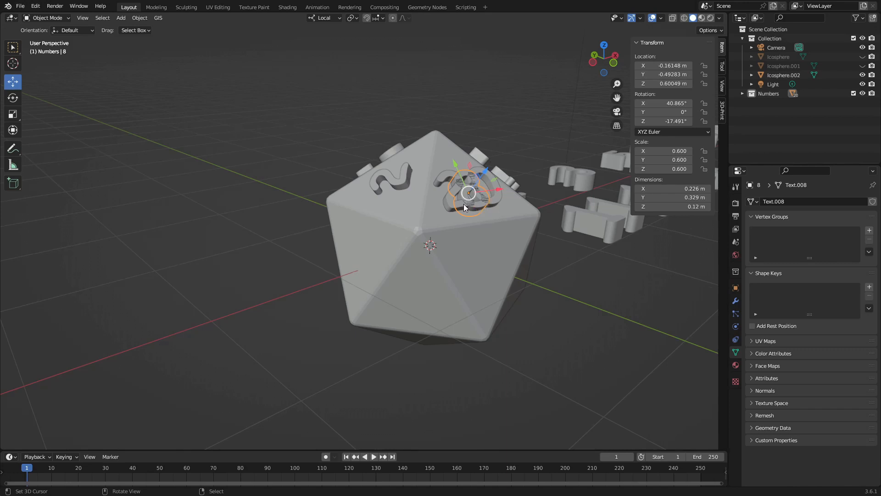
middle_click_drag(463, 203, 456, 269)
scroll(442, 234, "up", 3)
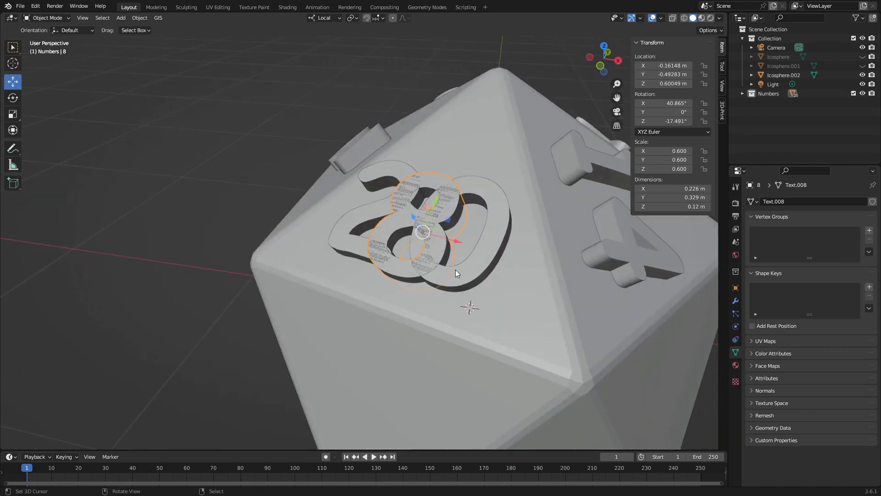
scroll(445, 277, "down", 3)
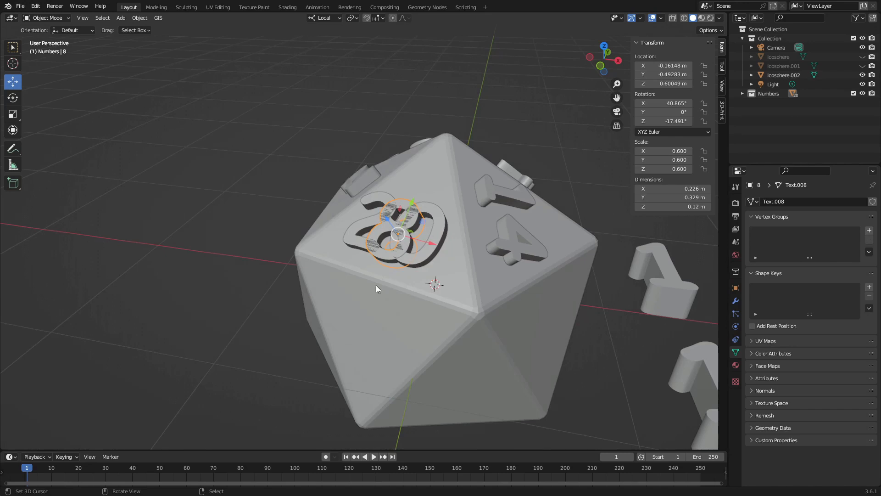
middle_click_drag(384, 298, 343, 269)
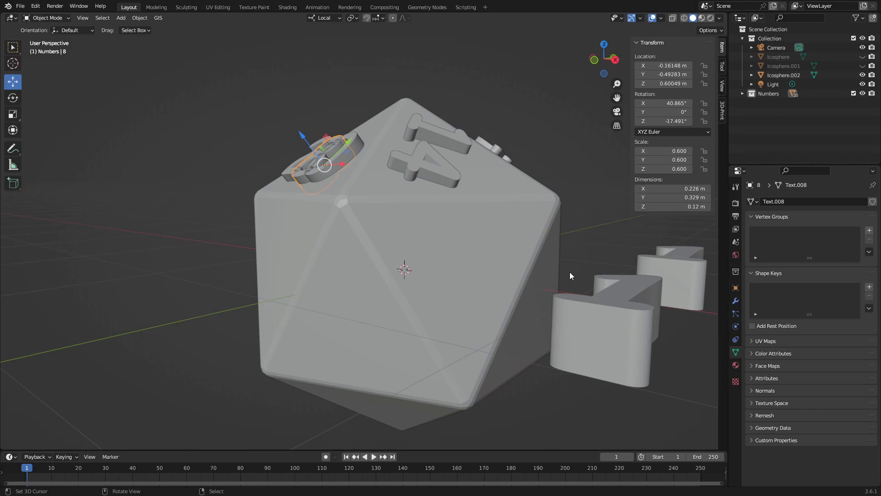
Rotate the number 8 by 221.81° around its local X axis.
key("r")
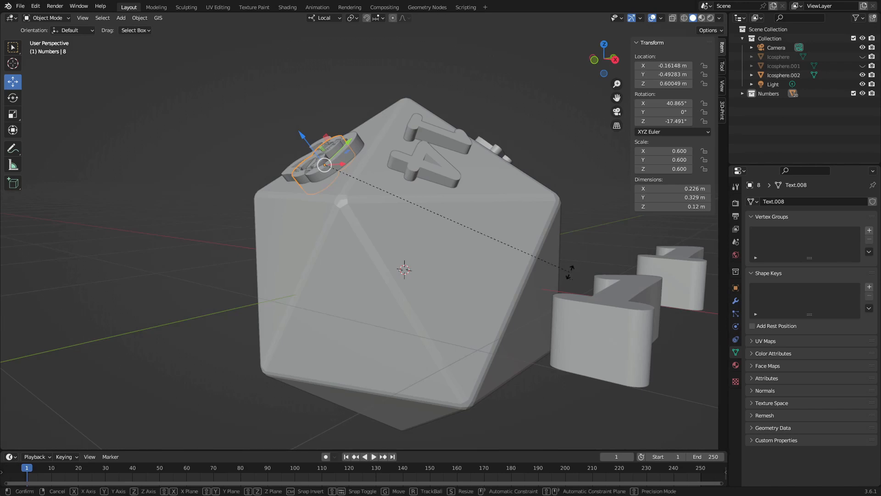
key("x")
key("x")
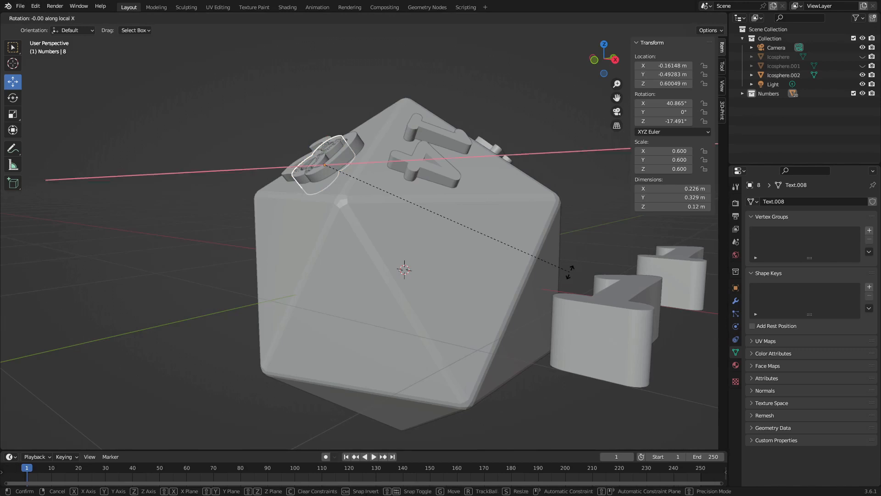
type("221")
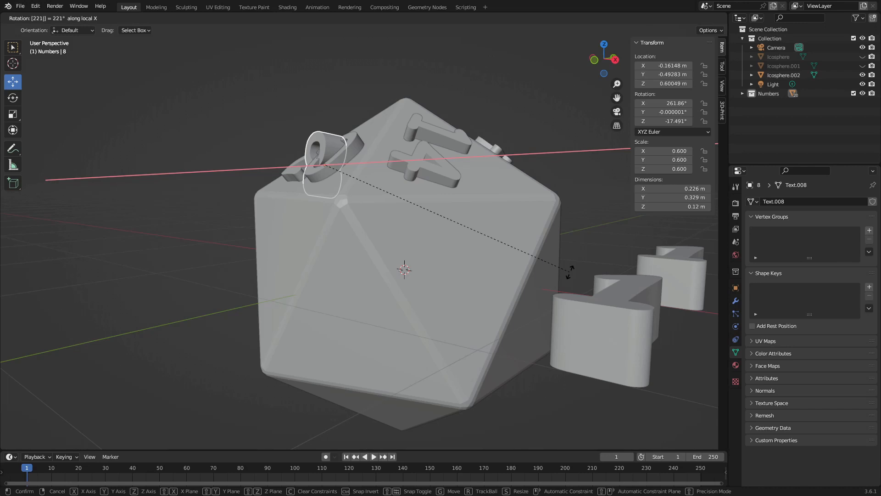
type("81")
key("Left")
key("Left")
type(".")
key("Right")
key("Right")
key("Return")
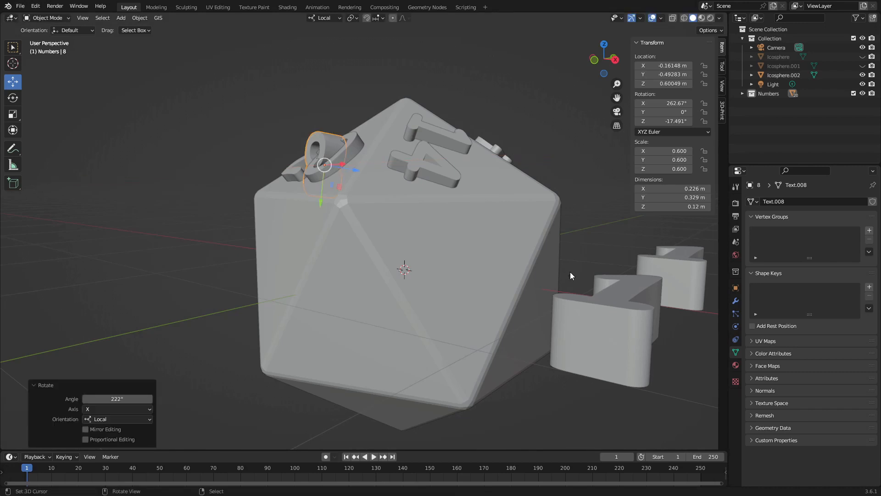
Move the number 8 along its local axes onto the face below the 20, at about X -0.232 m, Y -0.718 m, Z 0.233 m.
left_click_drag(322, 201, 312, 257)
left_click_drag(347, 229, 299, 226)
left_click_drag(277, 254, 277, 272)
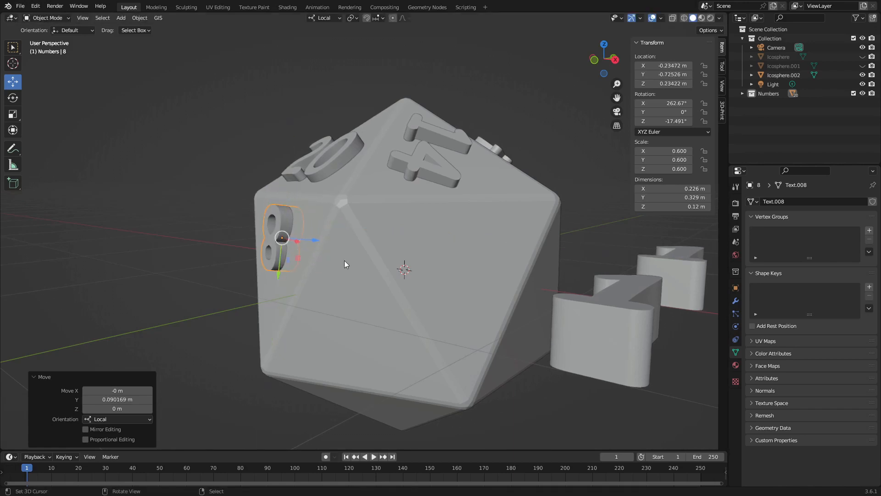
middle_click_drag(500, 373, 474, 375)
left_click_drag(277, 236, 281, 237)
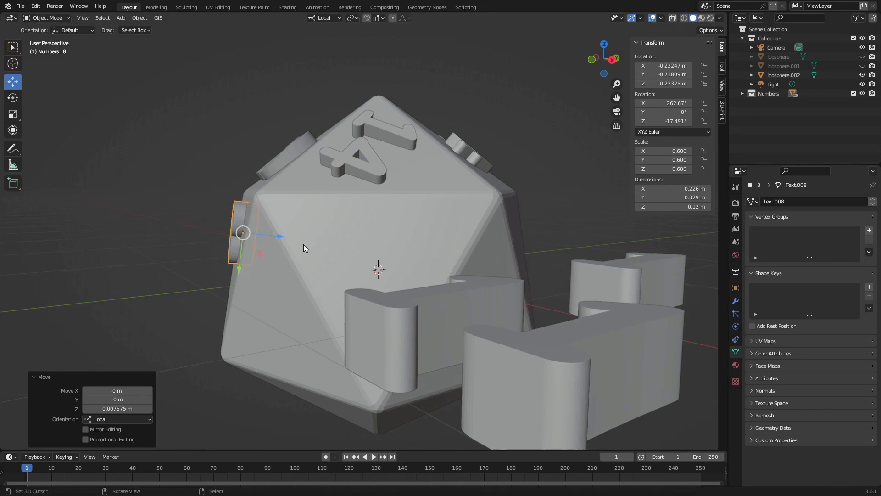
Rotate the number 8 by about -4.83° around its local X axis to match the slope of its face.
key("r")
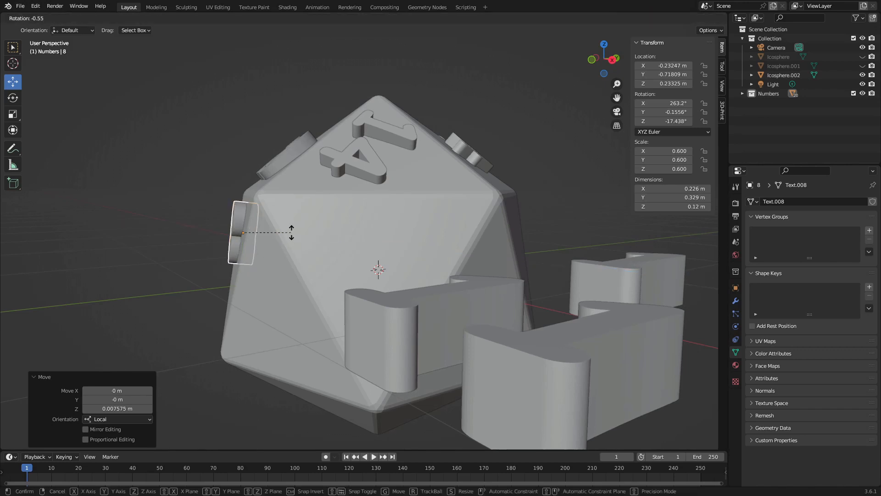
key("x")
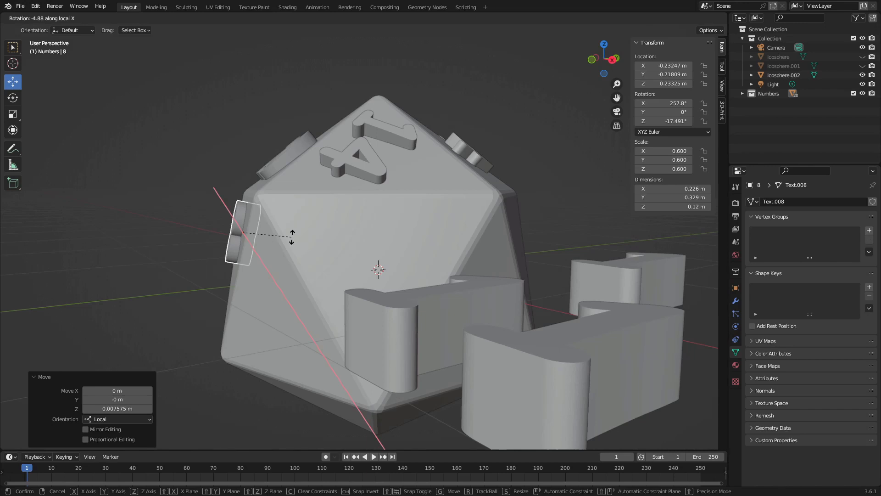
left_click(292, 236)
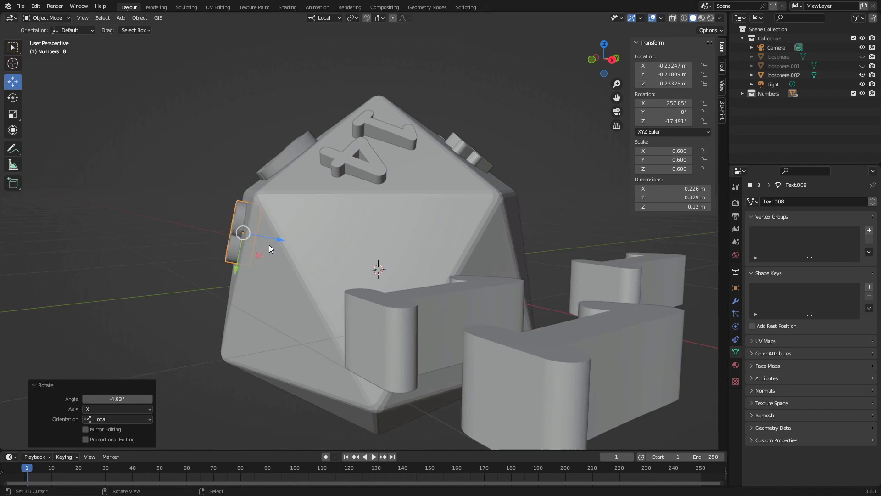
Move the number 8 outward from its face by about 0.012 m along its local Z axis.
scroll(269, 244, "up", 3)
scroll(269, 244, "down", 3)
scroll(284, 246, "up", 2)
mouse_move(284, 246)
middle_mouse_down("shift")
mouse_move(304, 247)
mouse_move(294, 244)
middle_mouse_up("shift")
left_click_drag(287, 235, 284, 234)
middle_click_drag(284, 234, 232, 257)
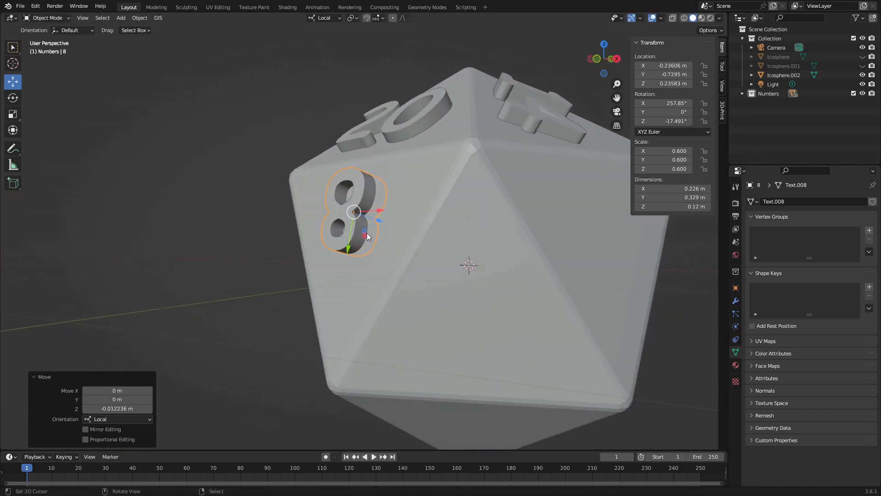
left_click_drag(378, 219, 378, 220)
Select the number 20 and enable snapping, set to Face Project with Center as the snap base.
left_click(432, 120)
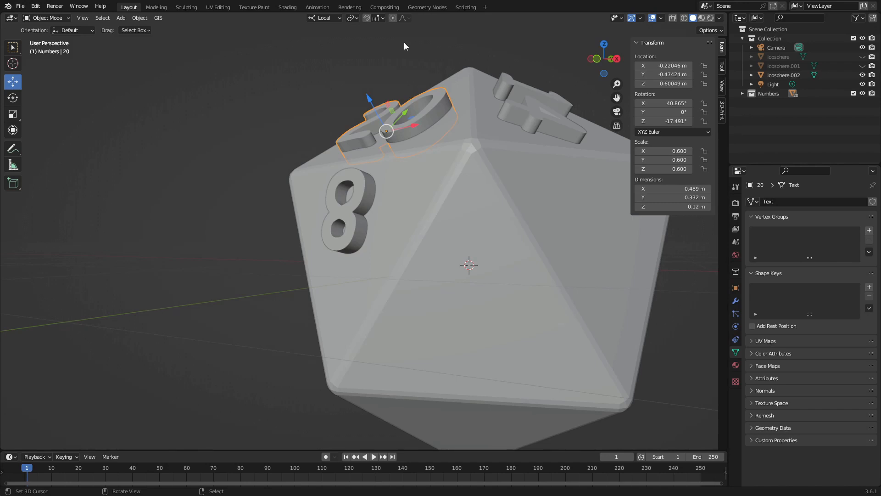
left_click(367, 18)
left_click(379, 18)
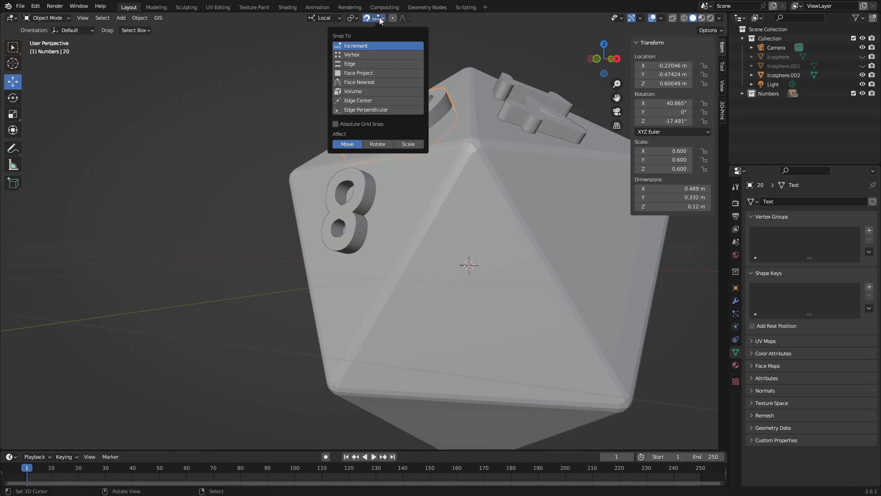
left_click(358, 76)
left_click(368, 136)
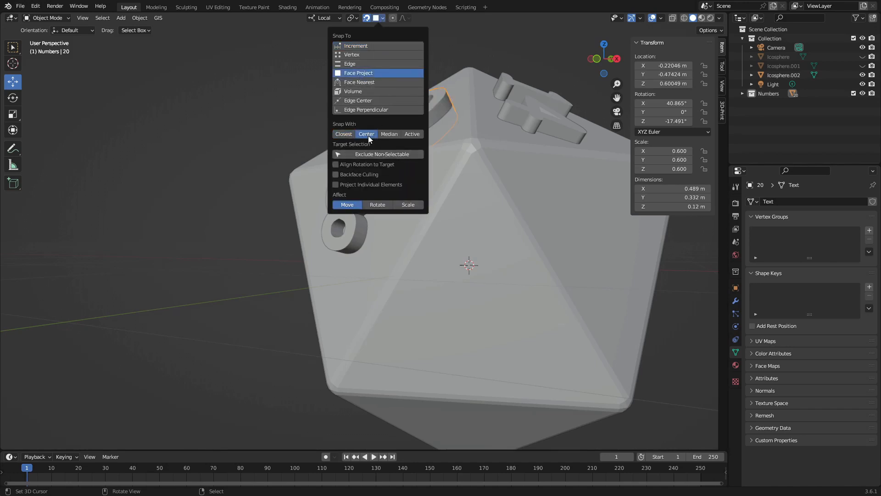
Try to snap the number 20 to the die's face along its local Z axis, and undo the attempt.
middle_click_drag(450, 186, 445, 198)
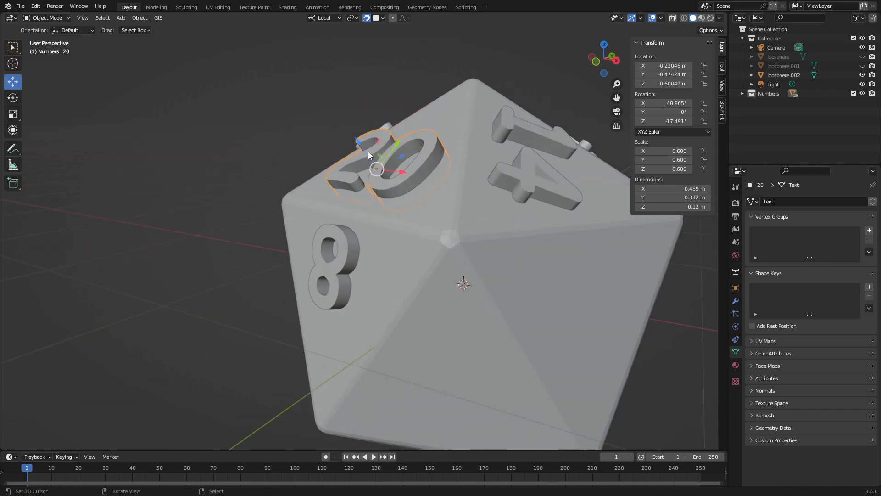
left_click_drag(360, 146, 360, 143)
left_click_drag(406, 171, 404, 168)
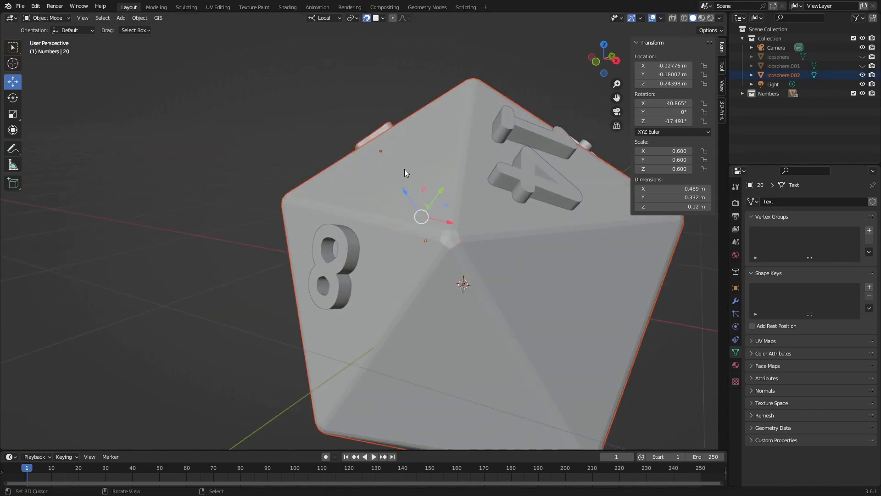
key("ctrl+z")
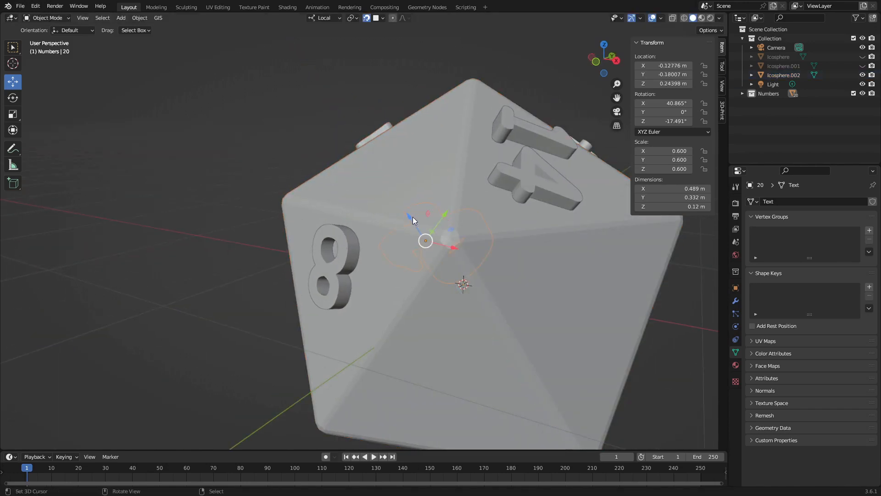
key("ctrl+z")
Snap the numbers 20 and 14 to their faces along local Z, shifting the 14 by about -0.003 m.
left_click_drag(360, 142, 358, 139)
left_click(539, 181)
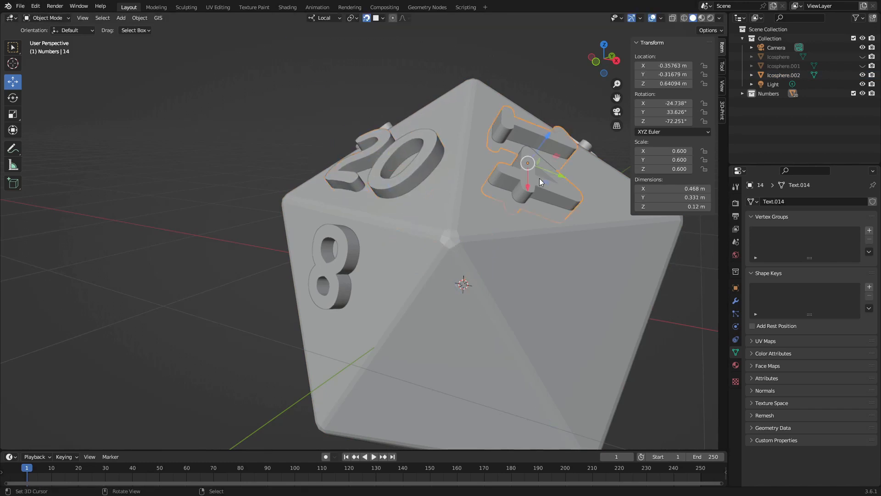
left_click_drag(547, 137, 519, 178)
Select the number 4 on the upper face and snap it along its local Z axis by about 0.0002 m.
middle_click_drag(562, 181, 491, 188)
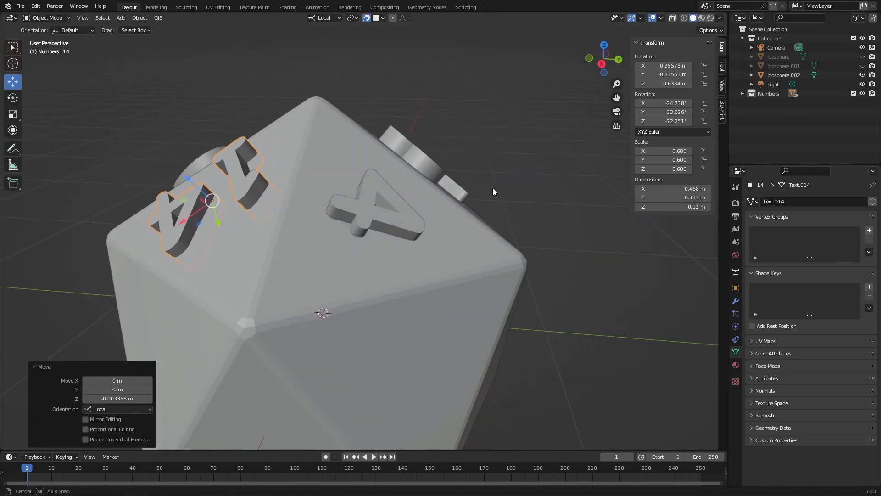
left_click(383, 224)
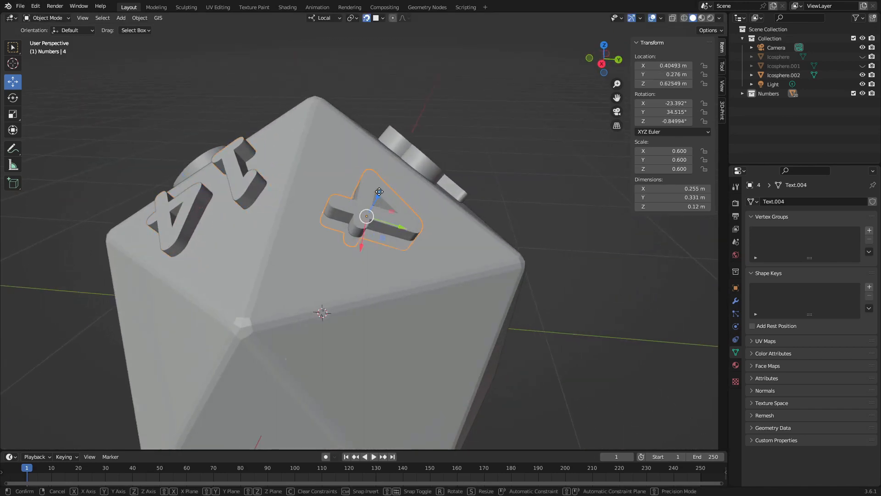
mouse_move(378, 198)
left_mouse_down()
mouse_move(377, 173)
mouse_move(362, 196)
left_mouse_up()
Select the number 18 on its face and snap it along its local Z axis by about -0.0065 m.
middle_click_drag(362, 196, 347, 193)
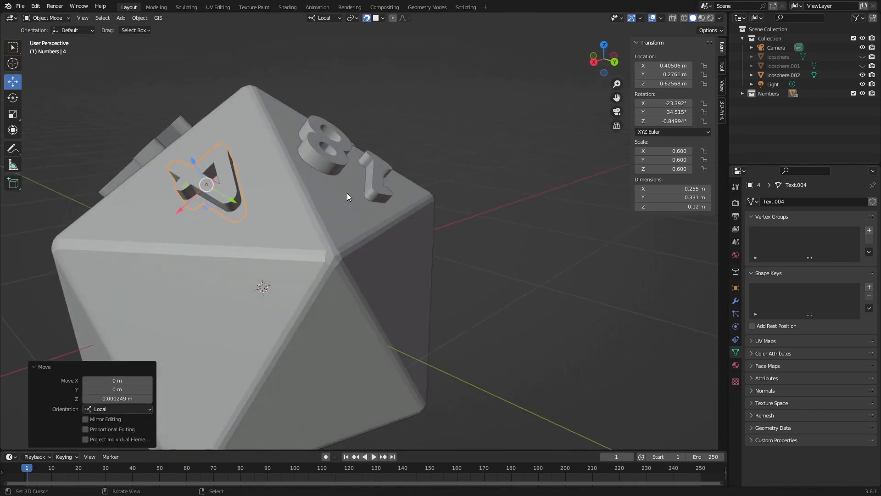
left_click(340, 162)
left_click_drag(356, 137, 359, 171)
middle_click_drag(359, 170, 334, 156)
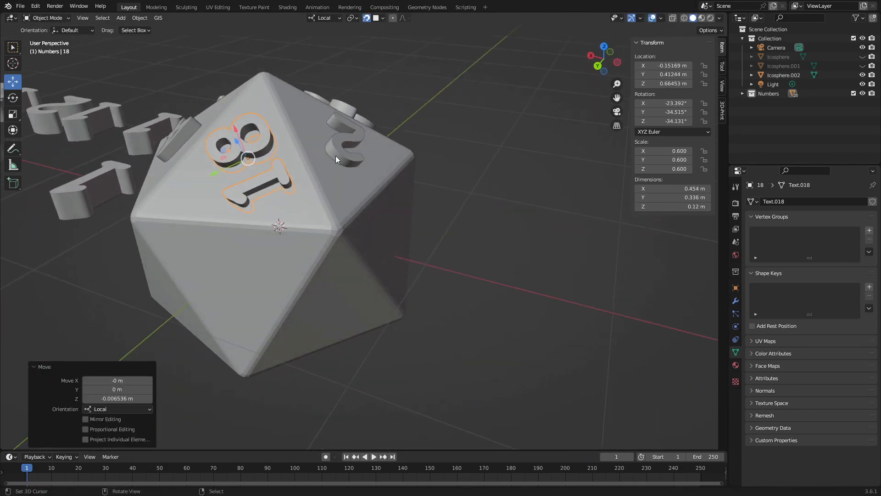
Snap the number 2 and the number 20 to their upper faces along their local Z axes.
left_click(344, 142)
left_click_drag(364, 117, 383, 151)
middle_click_drag(384, 151, 486, 167)
left_click(496, 147)
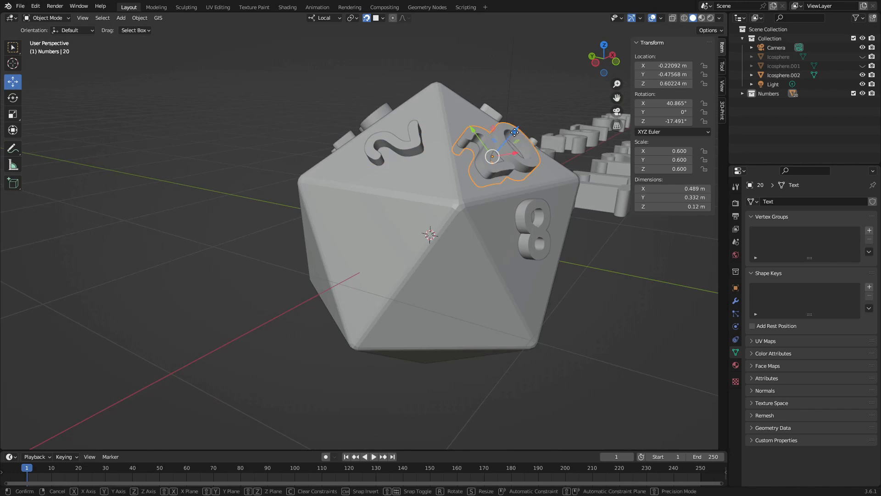
left_click_drag(515, 132, 515, 132)
Snap the number 8 to its face along its local Z axis, shifting it by about 0.0005 m.
left_click(530, 246)
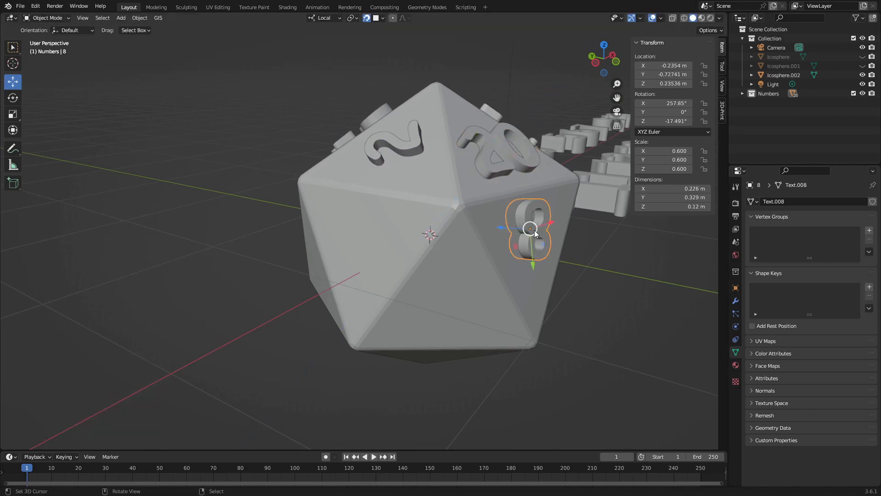
left_click_drag(504, 228, 540, 236)
middle_click_drag(541, 236, 507, 225)
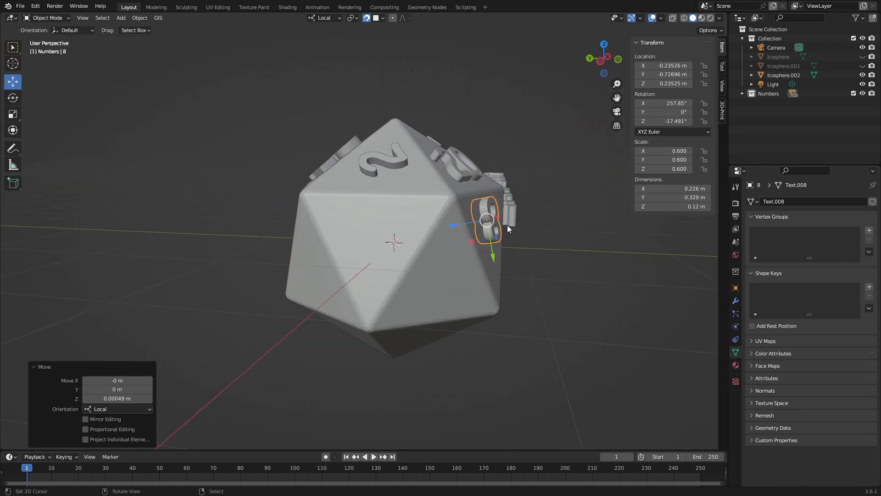
left_click_drag(461, 223, 478, 218)
middle_click_drag(546, 234, 410, 226)
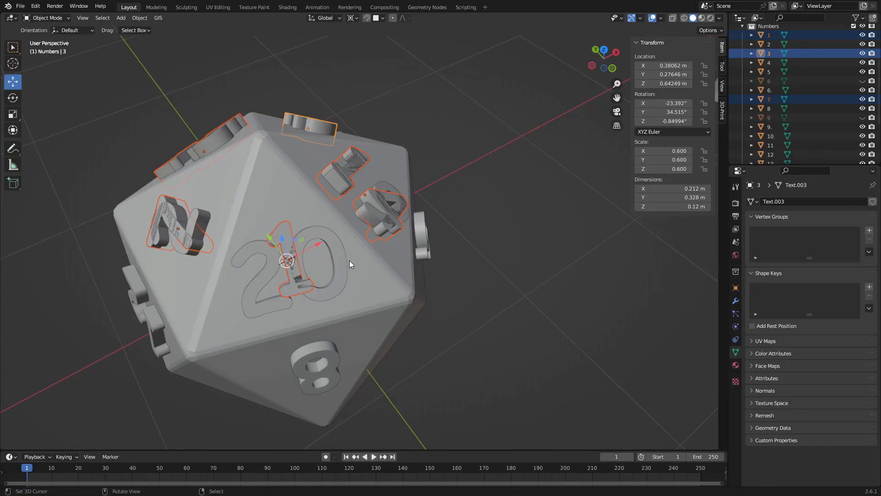
Set the transform pivot point to the 3D Cursor for the selected numbers overlapping the die's upper faces.
scroll(348, 260, "up", 2)
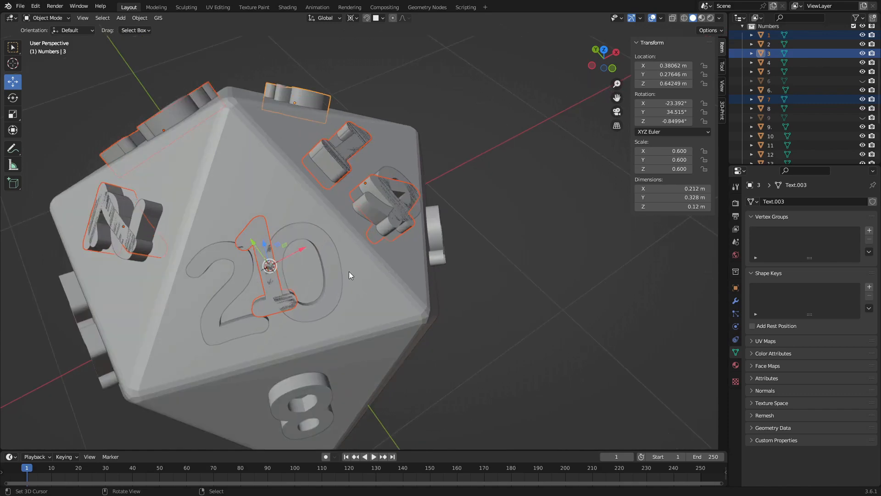
middle_click_drag(349, 271, 378, 144)
scroll(335, 243, "down", 3)
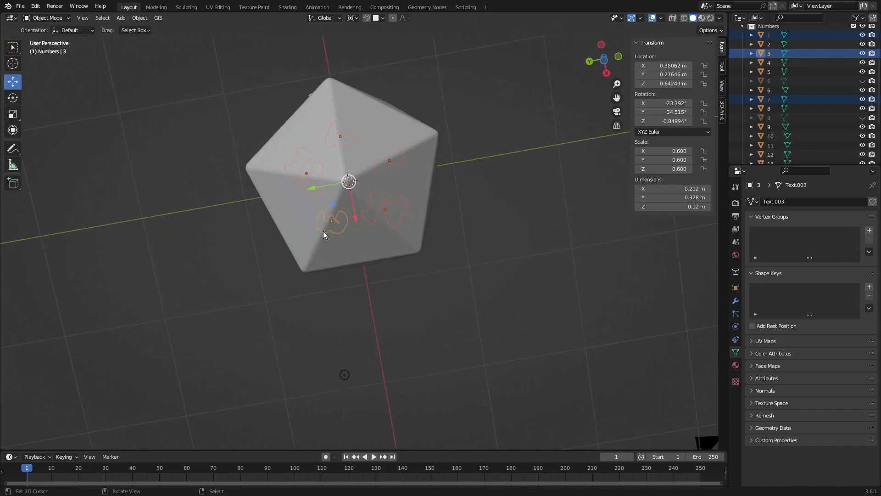
middle_click_drag(323, 230, 367, 300)
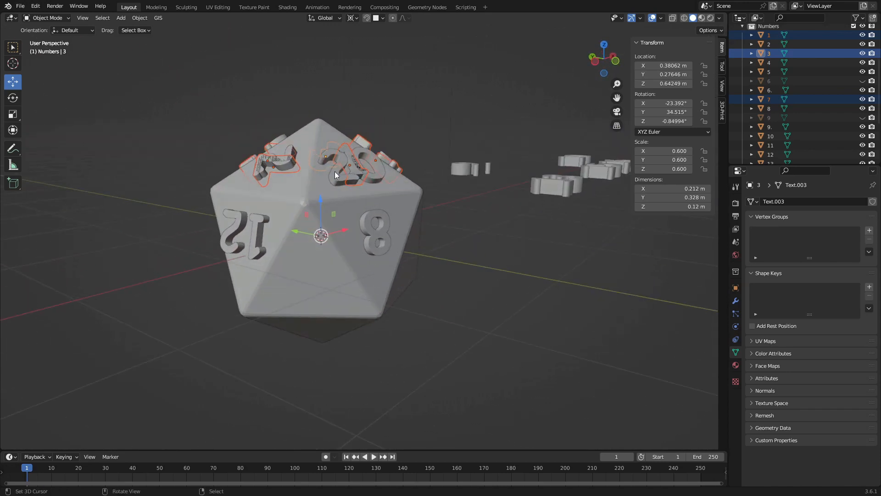
middle_click_drag(349, 183, 323, 219)
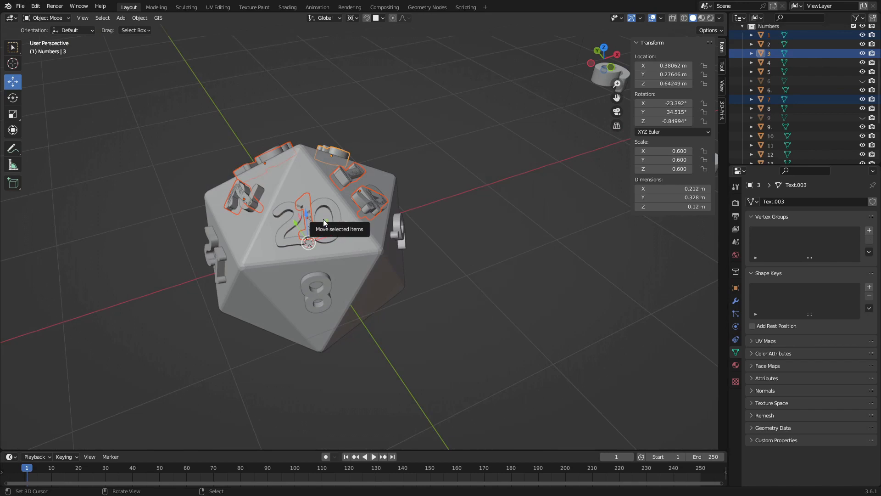
mouse_move(328, 235)
middle_mouse_down()
mouse_move(328, 257)
mouse_move(436, 218)
mouse_move(323, 242)
middle_mouse_up()
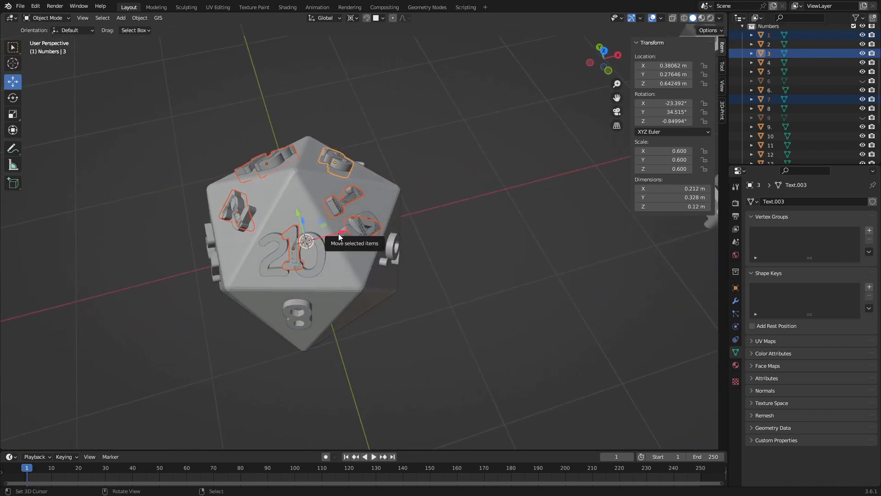
left_click(329, 17)
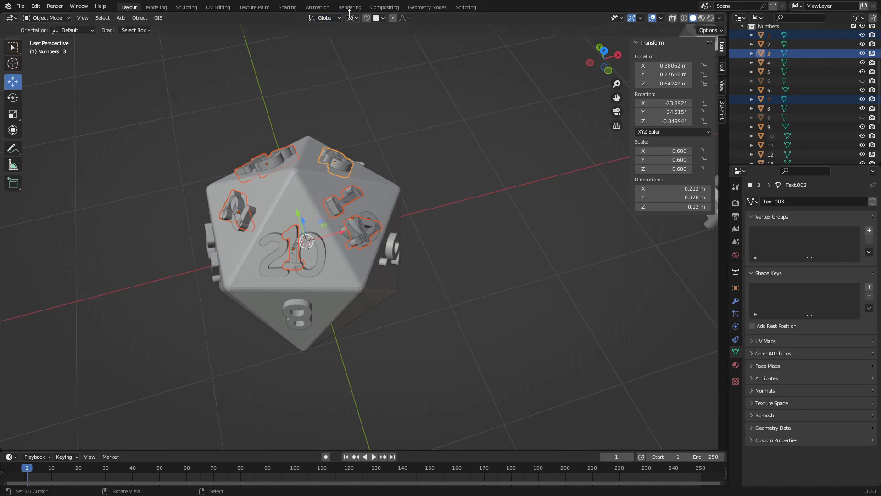
left_click(351, 18)
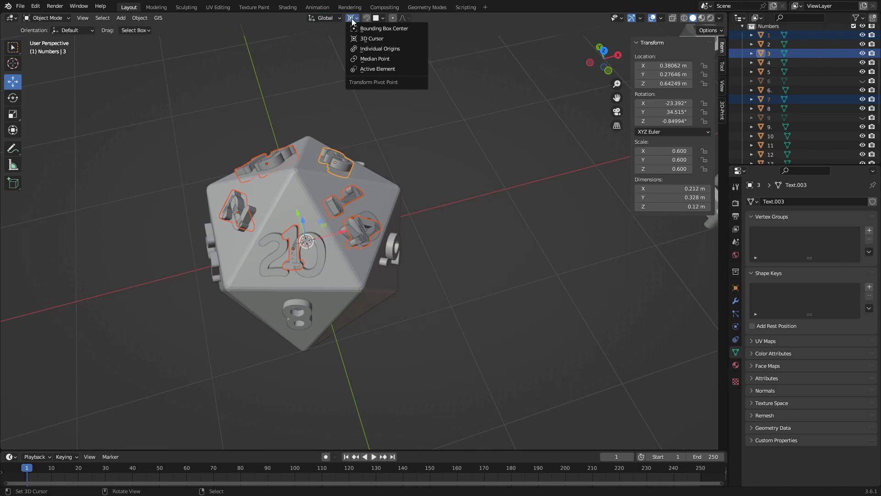
left_click(354, 40)
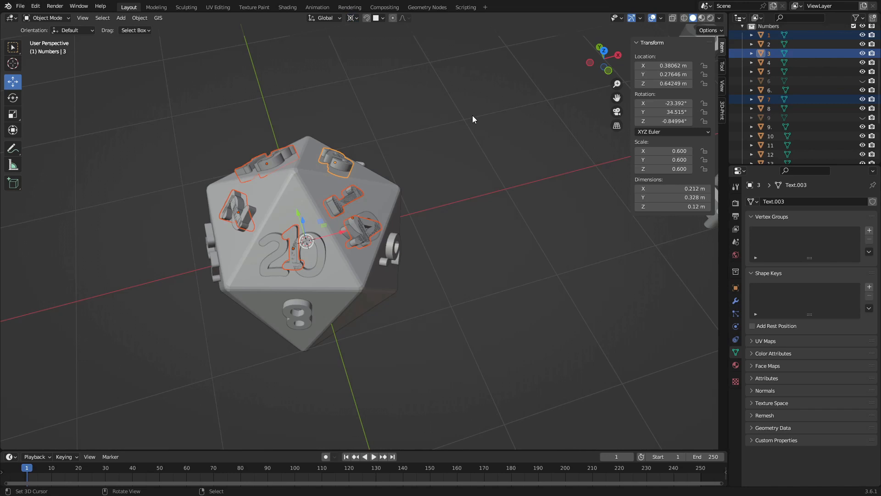
Rotate the selected numbers, including 1, 3 and 7, 180° about the global X axis toward the die's underside.
key("r")
type("x")
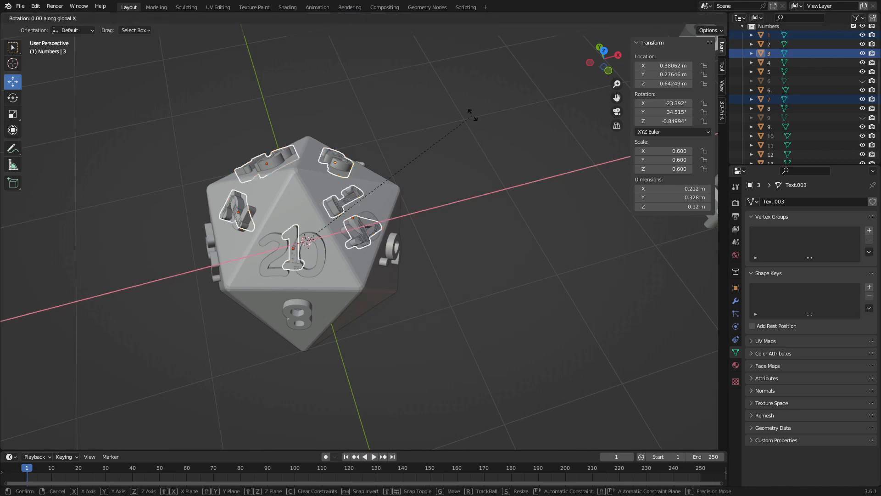
type("180")
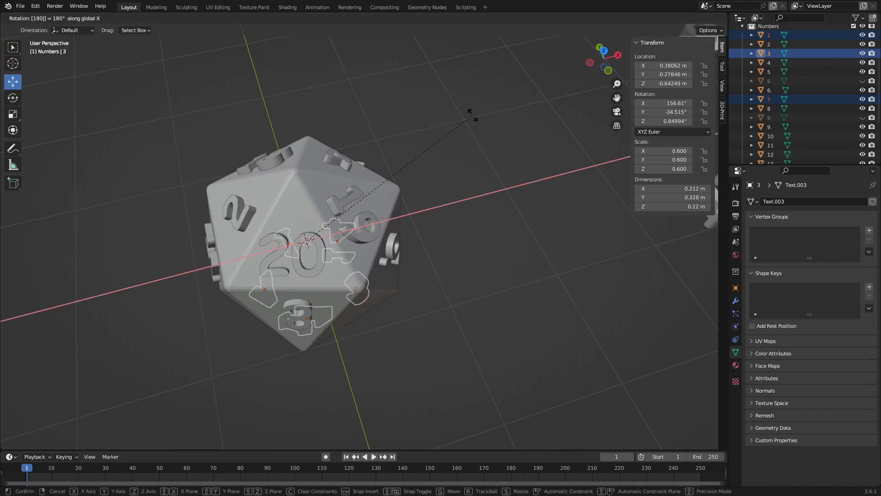
key("Return")
middle_click_drag(469, 224, 450, 29)
middle_click_drag(385, 160, 354, 367)
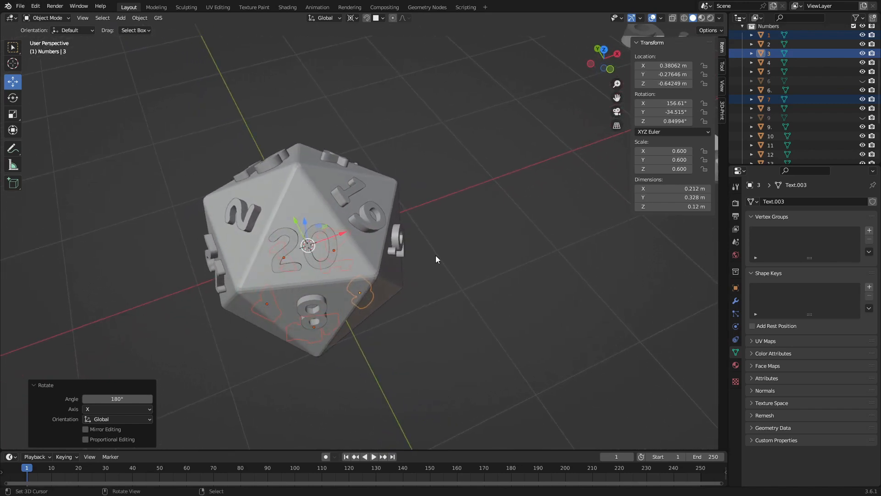
Rotate the flipped numbers on the underside -36° about the global Z axis to line up with the lower faces.
key("r")
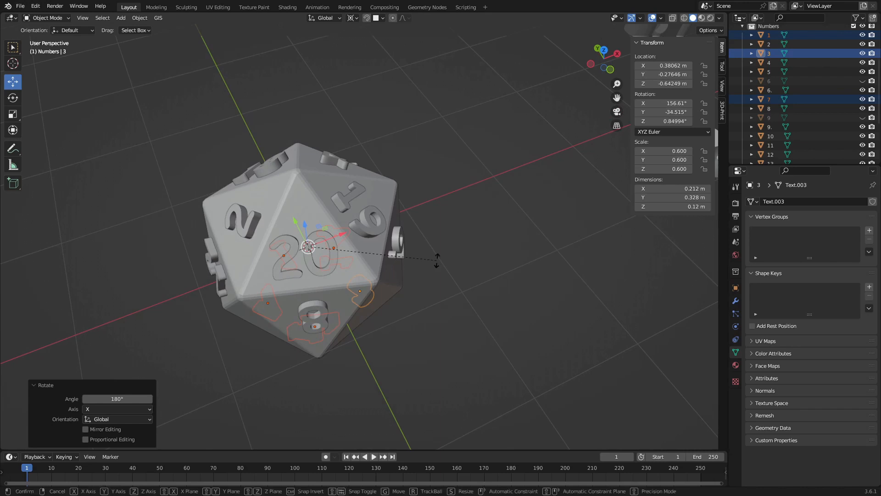
key("z")
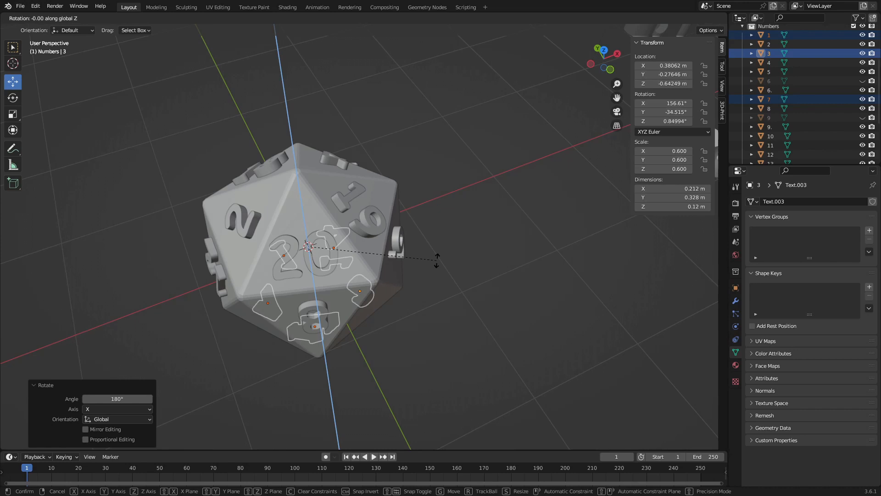
type("36")
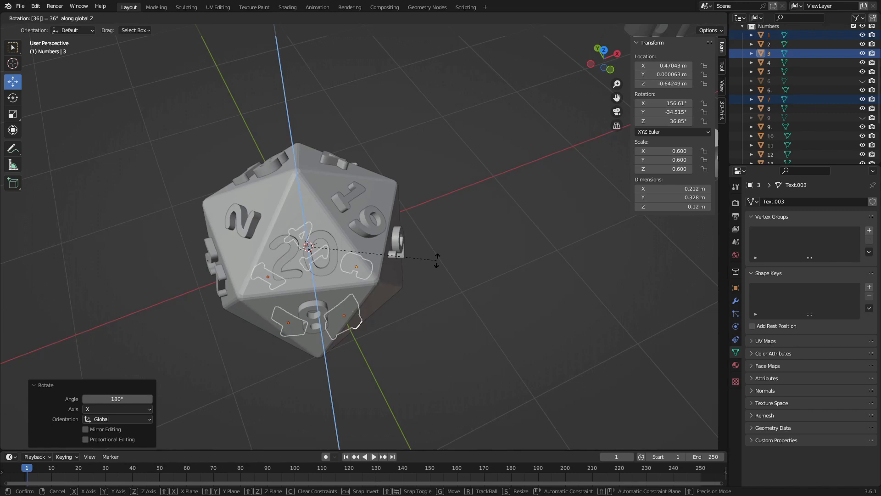
key("minus")
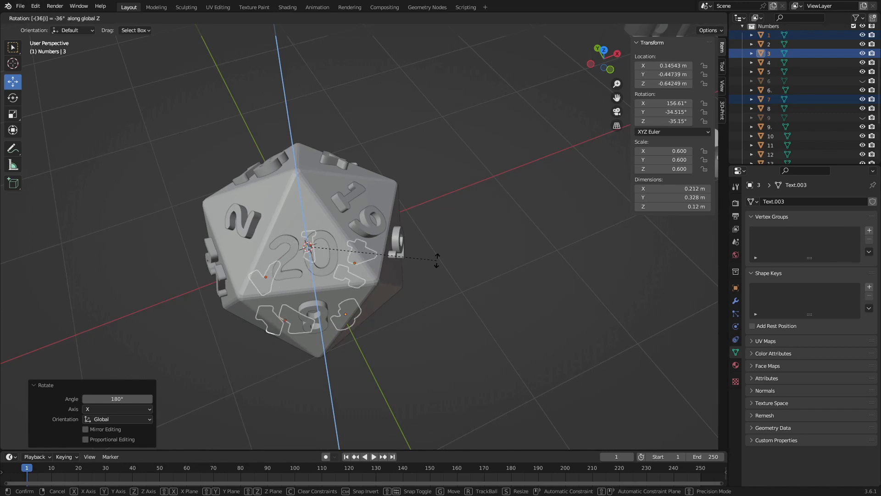
left_click(436, 260)
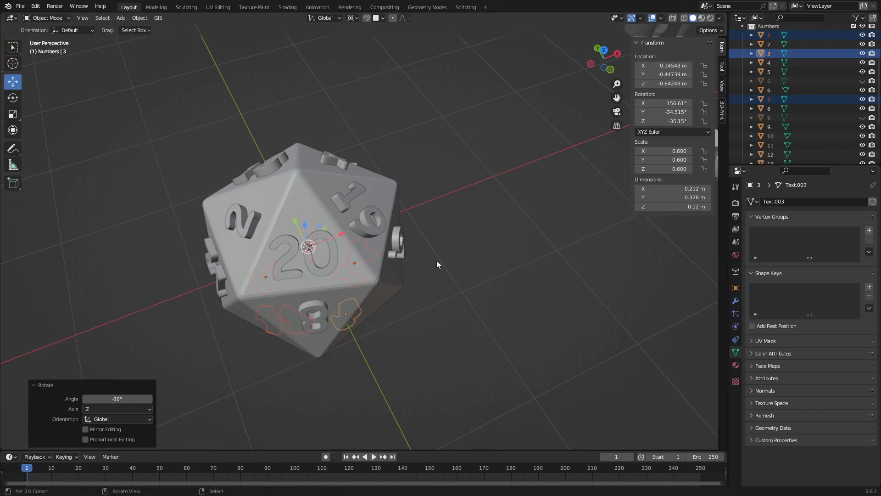
middle_click_drag(428, 351, 428, 281)
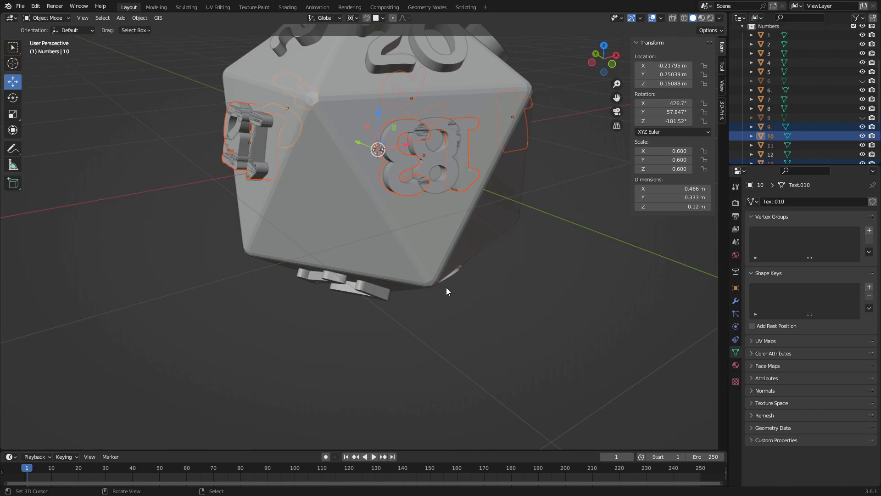
Rotate the selected side-face numbers, including 9 and 10, 180° about the global X axis around the 3D cursor.
mouse_move(439, 254)
middle_mouse_down()
mouse_move(450, 251)
mouse_move(426, 260)
middle_mouse_up()
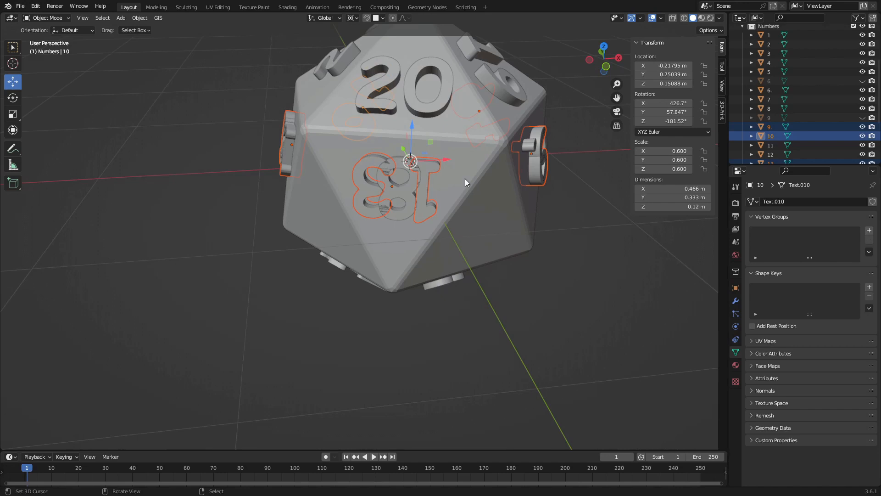
middle_click_drag(469, 293, 434, 313)
middle_click_drag(443, 279, 422, 337)
middle_click_drag(527, 217, 517, 247)
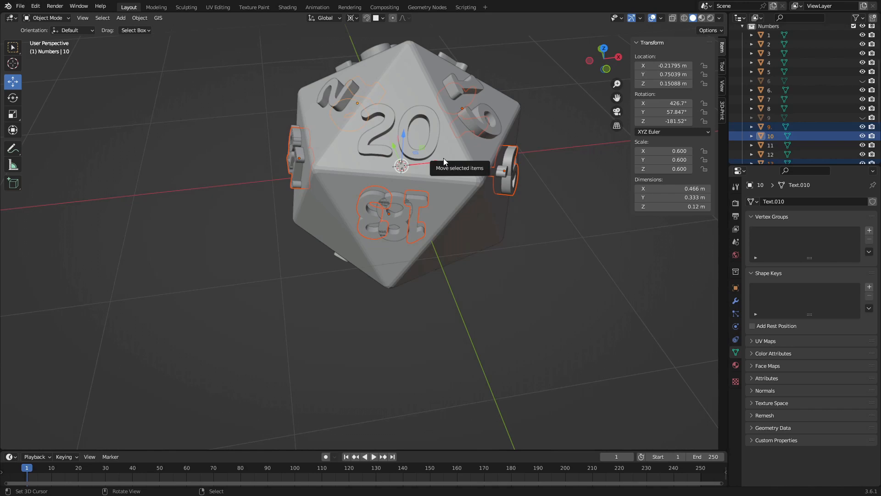
middle_click_drag(434, 221, 431, 199)
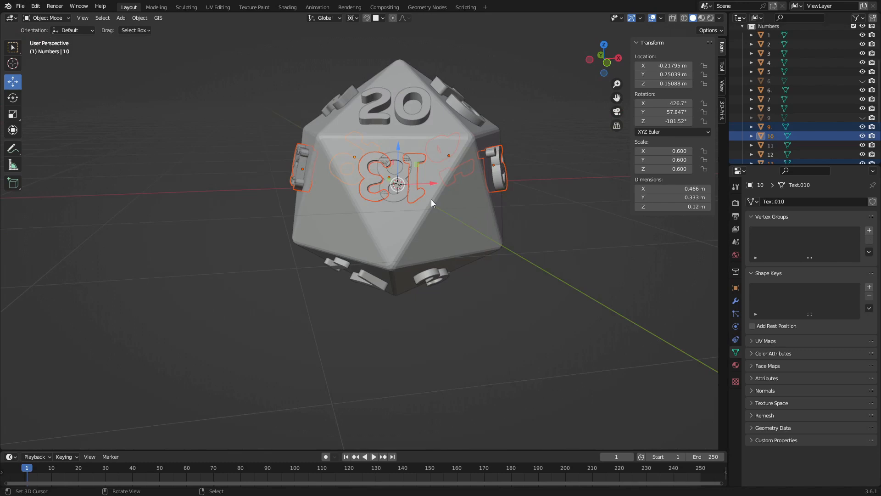
key("r")
type("x")
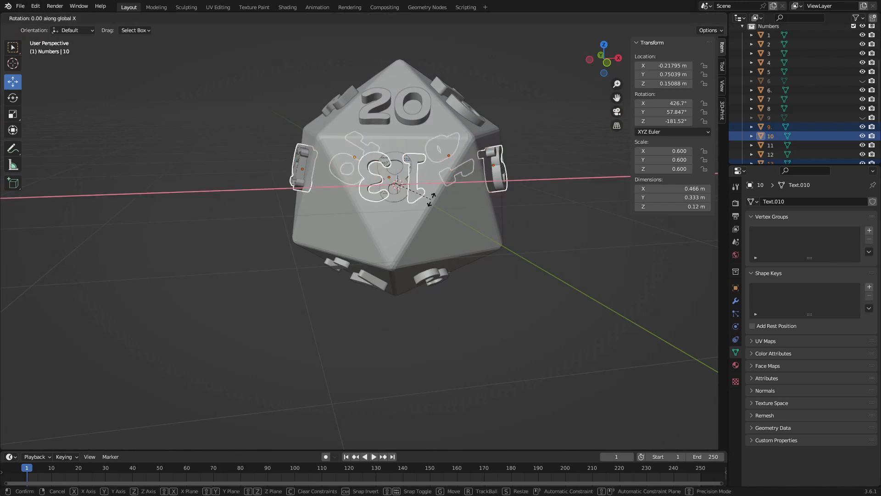
type("180")
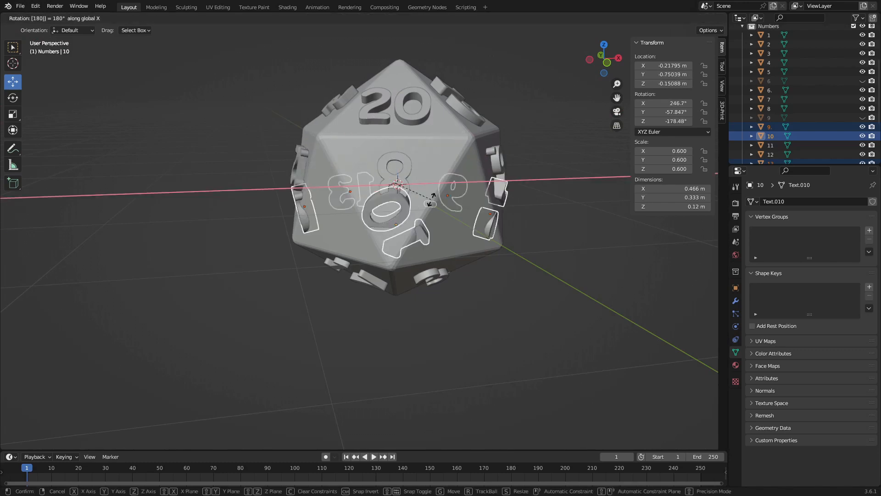
key("Return")
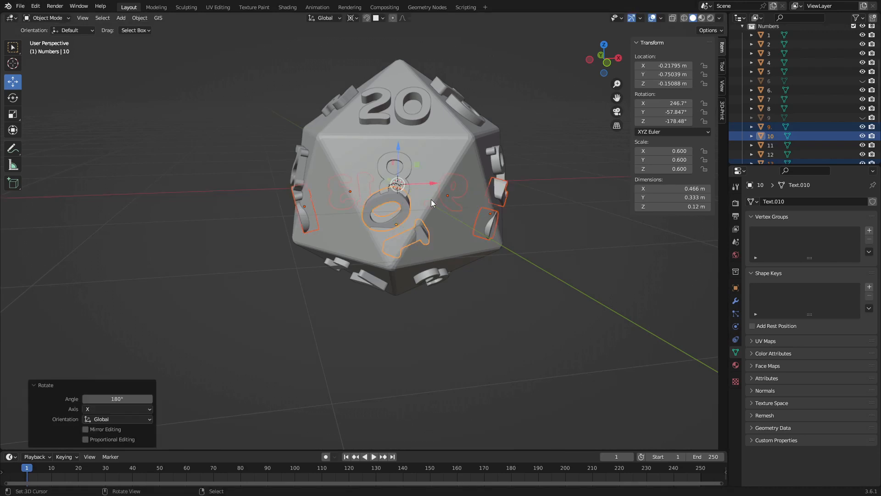
Rotate the flipped side-face numbers -36° about the global Z axis to line up with their faces.
key("r")
key("z")
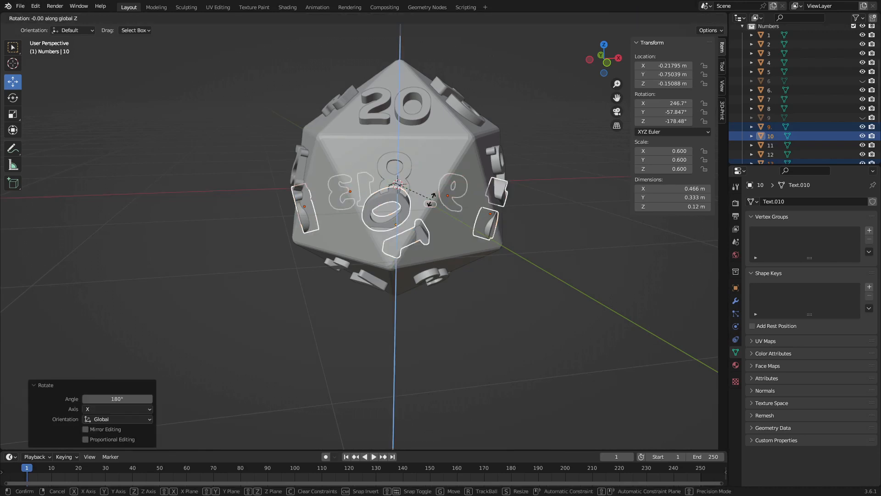
type("36")
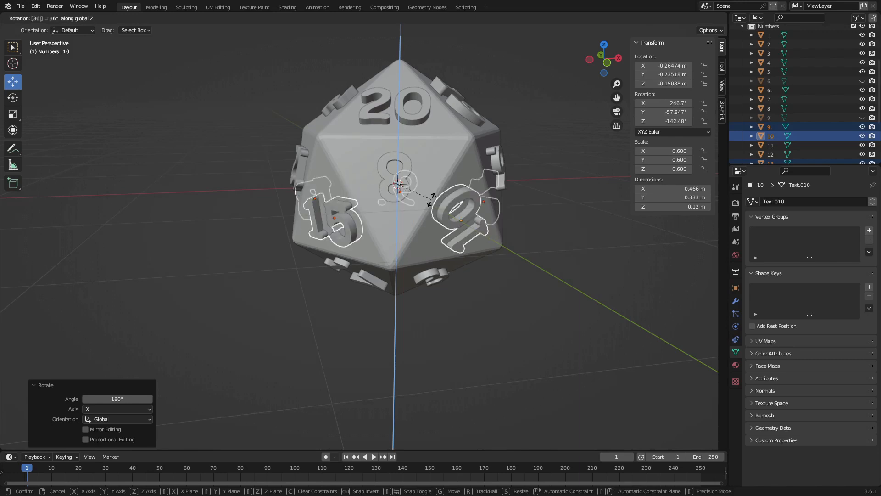
key("minus")
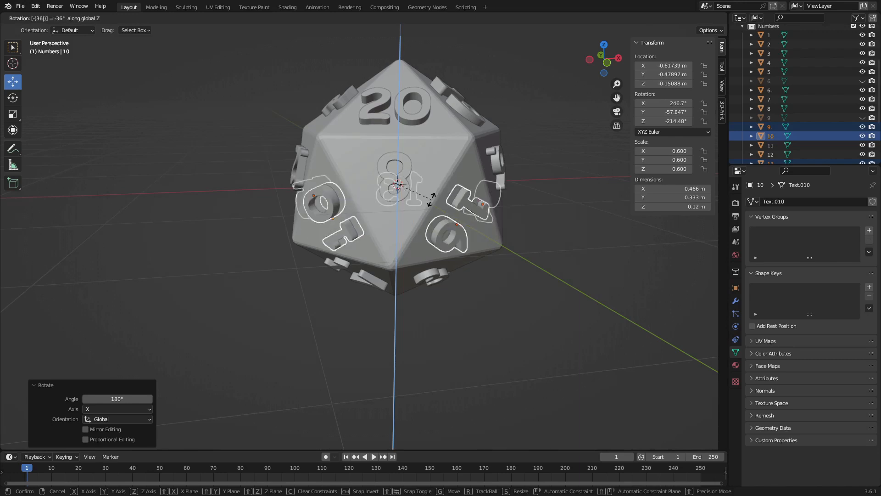
key("Return")
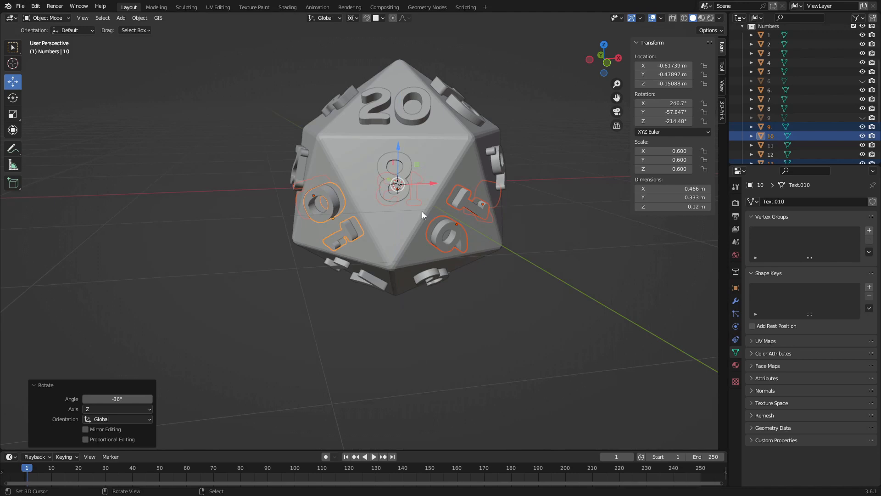
Deselect the numbers and inspect their placement on the faces all around the die.
middle_click_drag(406, 241, 471, 236)
left_click(478, 235)
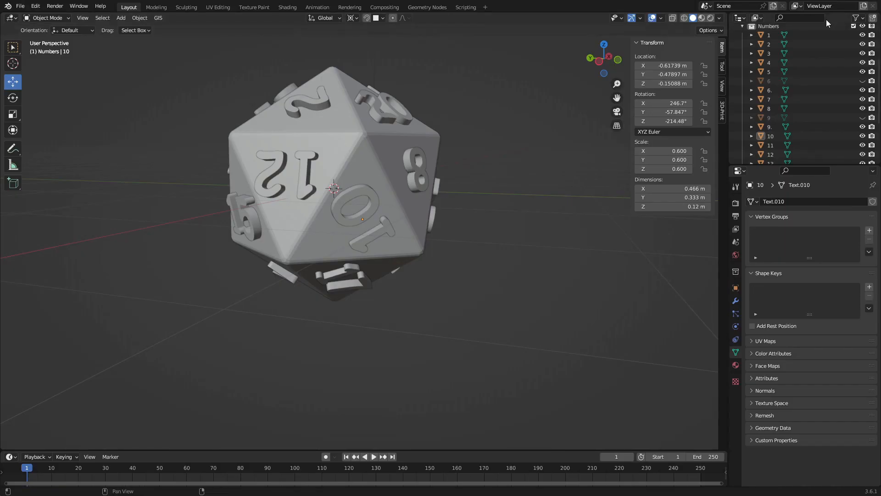
scroll(802, 90, "up", 5)
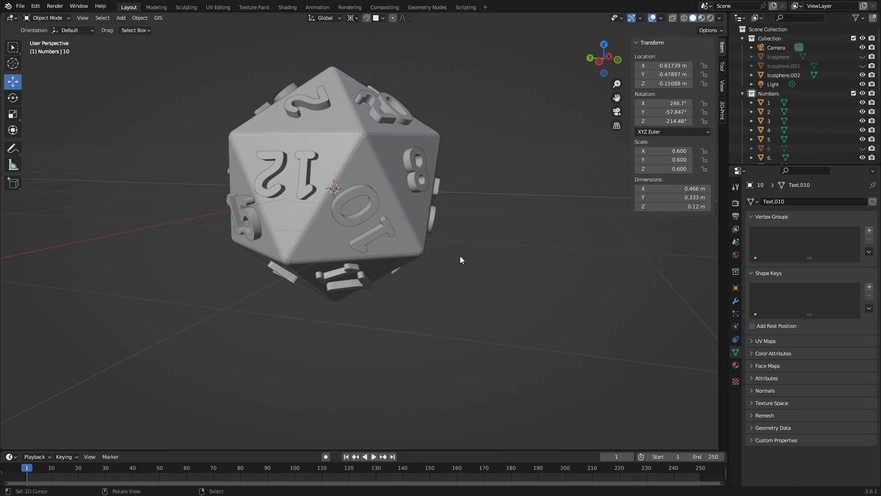
middle_click_drag(503, 236, 418, 177)
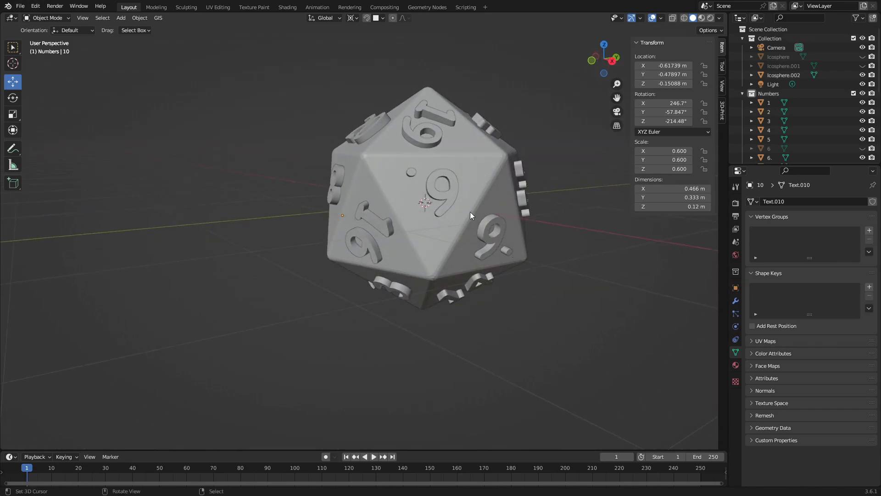
middle_click_drag(514, 269, 475, 252)
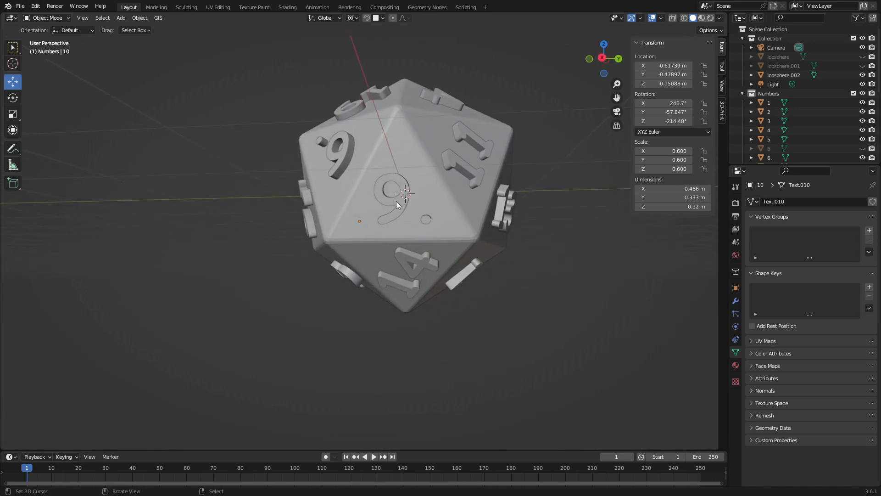
Duplicate the die body in place and hide the original Icosphere.002.
middle_click_drag(345, 174, 494, 230)
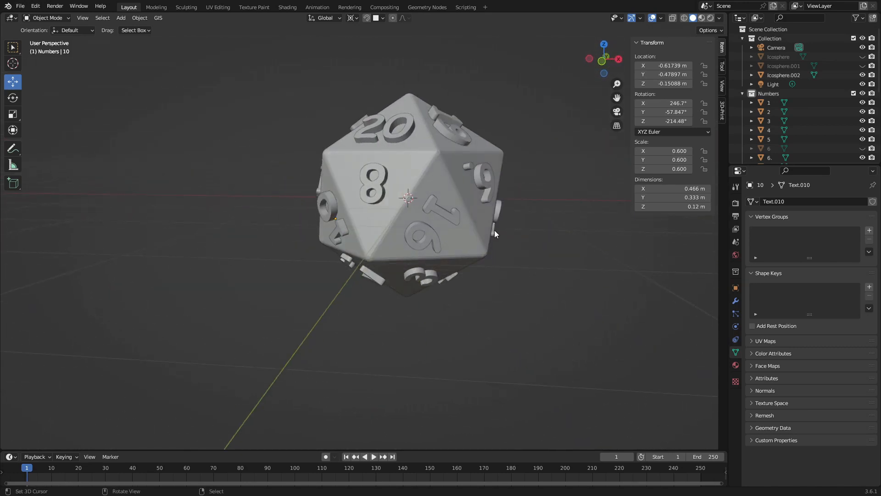
left_click(472, 250)
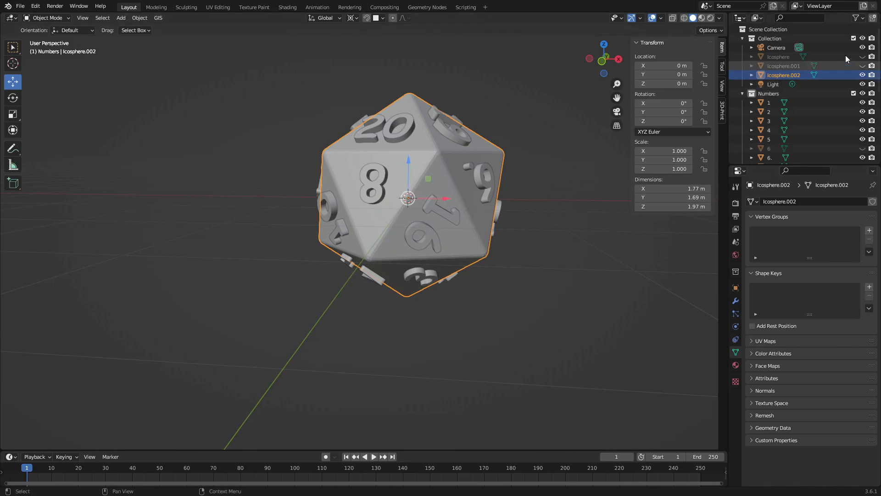
key("shift+d")
right_click(494, 175)
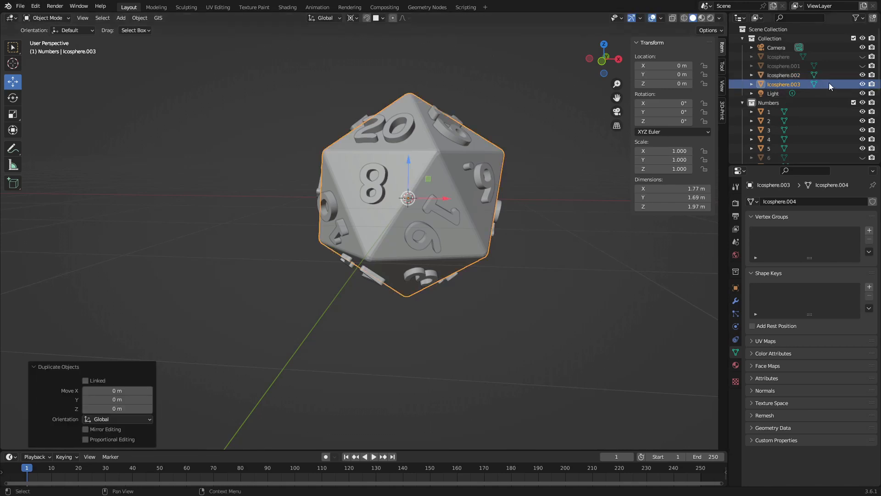
left_click(861, 74)
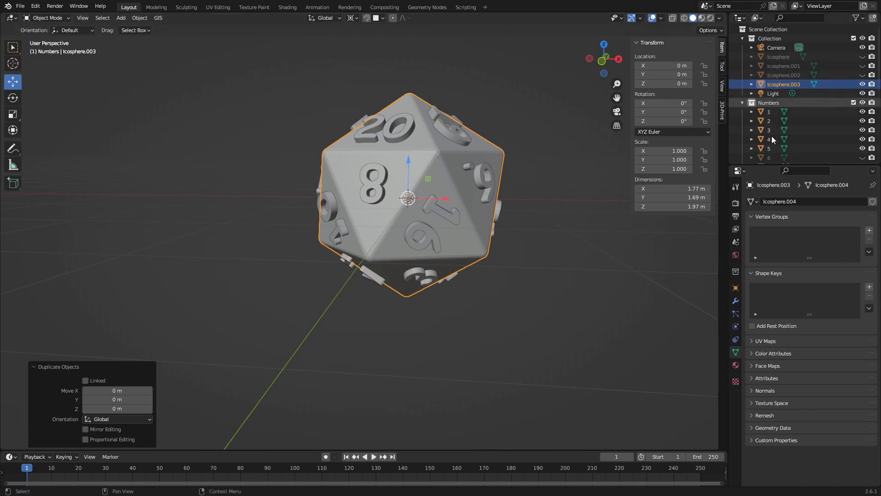
Add a Boolean modifier to the duplicated die and set its operand type to Collection.
left_click(735, 300)
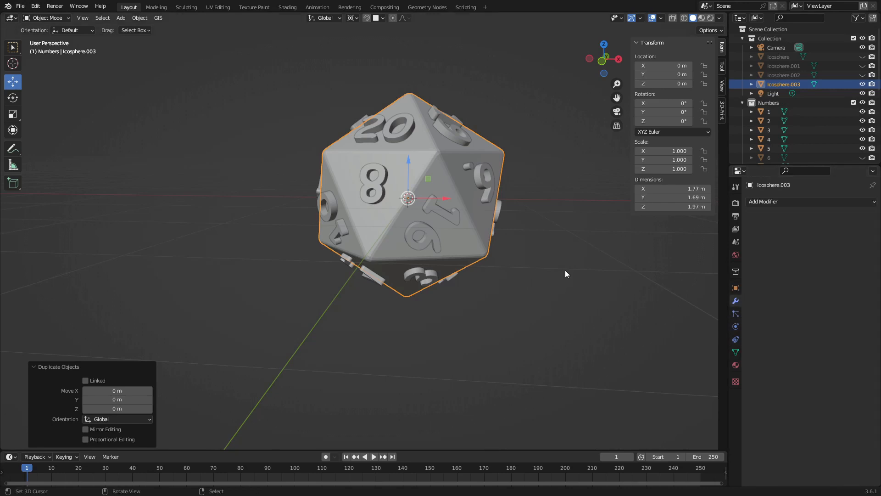
left_click(770, 202)
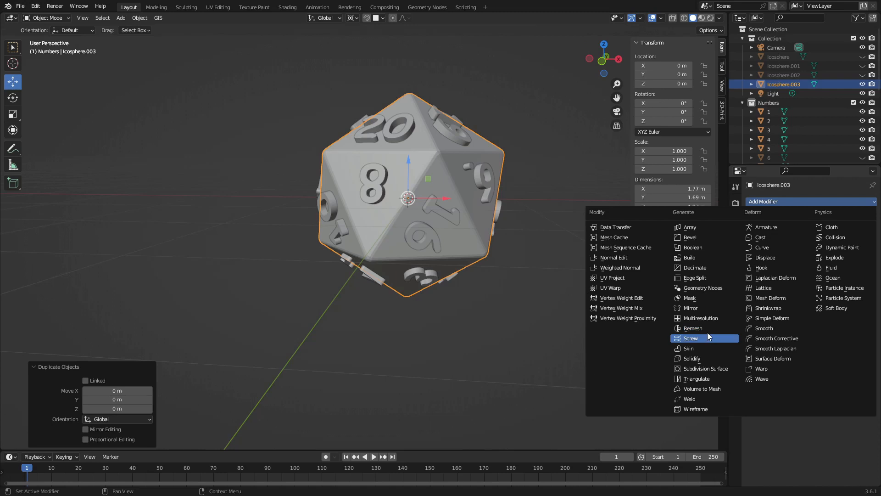
left_click(706, 249)
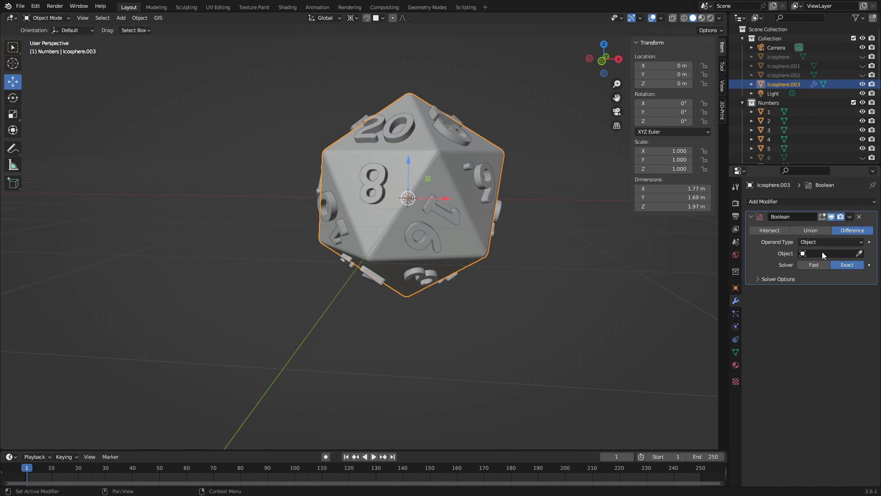
left_click(824, 242)
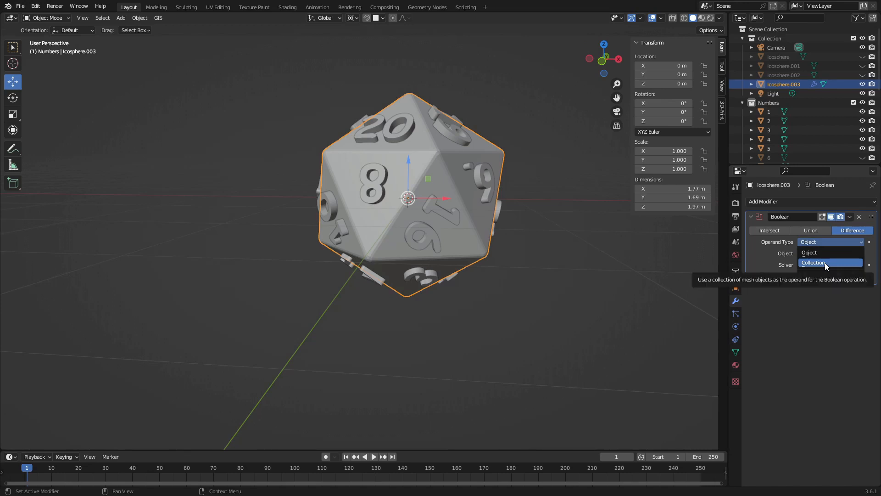
left_click(824, 262)
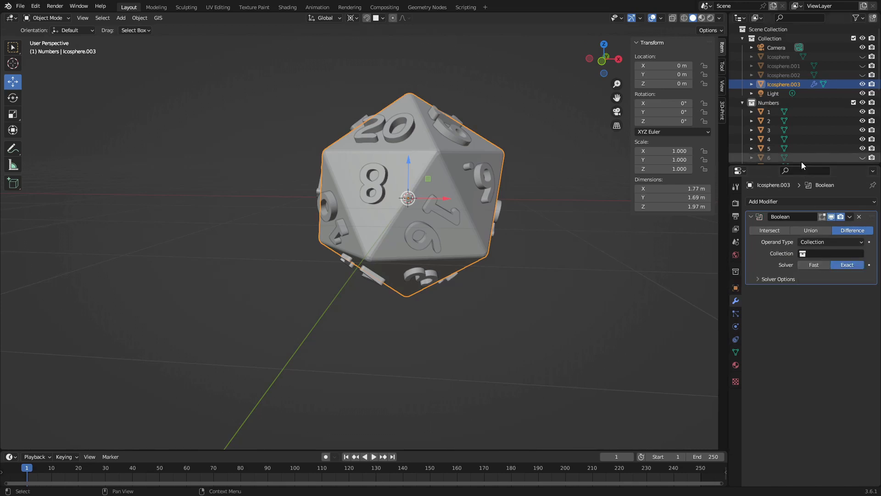
Move the hidden 6 and 9 objects out of the Numbers collection into the main Collection.
scroll(801, 151, "down", 2)
left_click(804, 139)
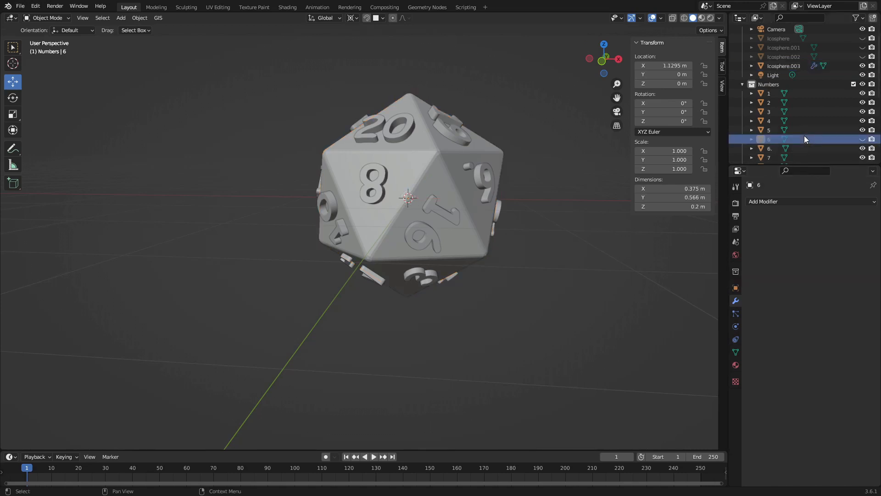
left_click_drag(804, 138, 801, 110)
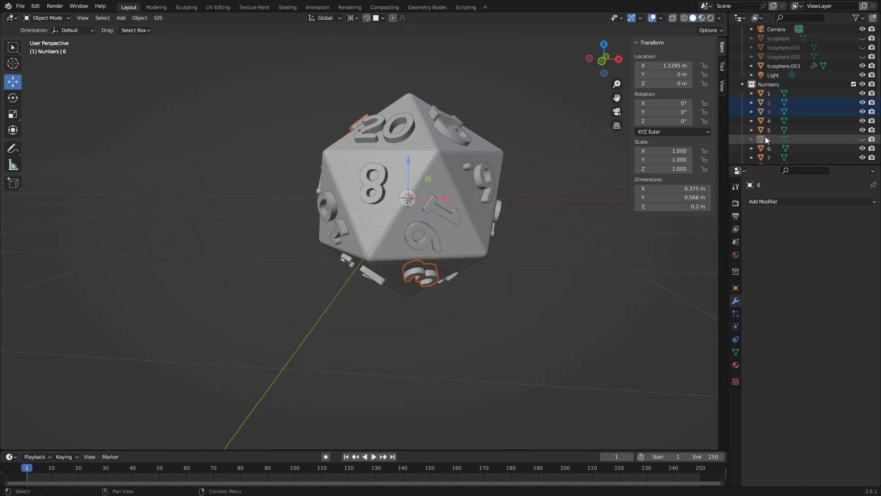
left_click_drag(764, 137, 767, 76)
scroll(773, 96, "down", 2)
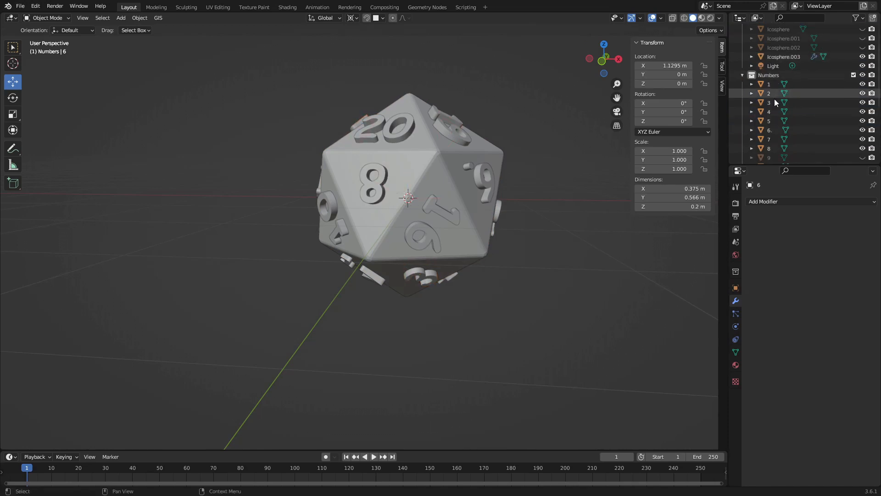
scroll(773, 103, "down", 1)
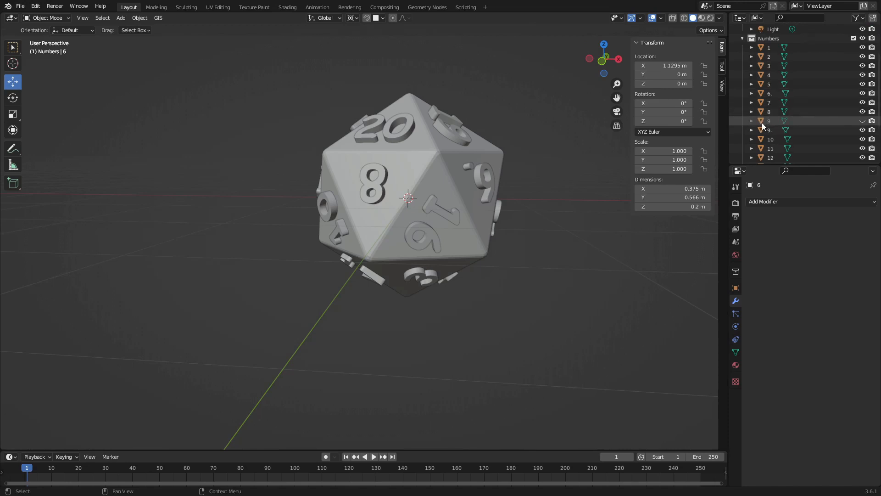
left_click_drag(762, 122, 772, 43)
scroll(793, 101, "down", 2)
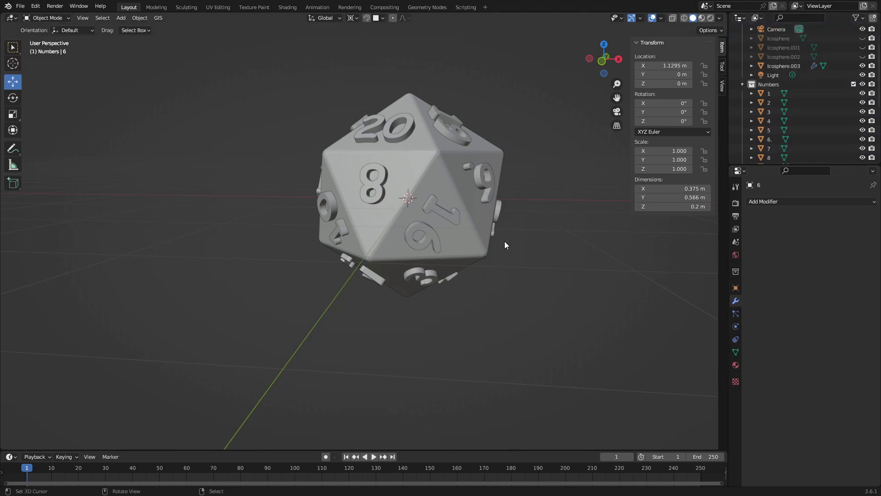
Select the duplicated die and assign the Numbers collection as its Boolean operand.
left_click(483, 235)
left_click(833, 254)
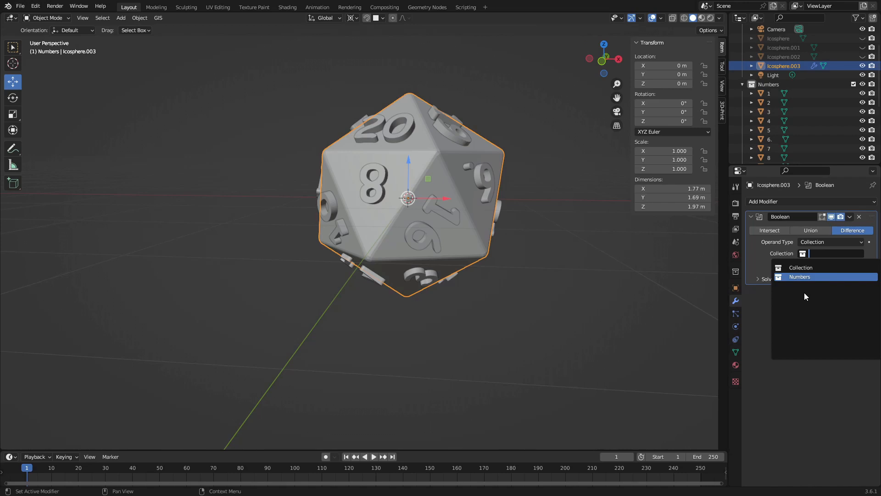
key("Return")
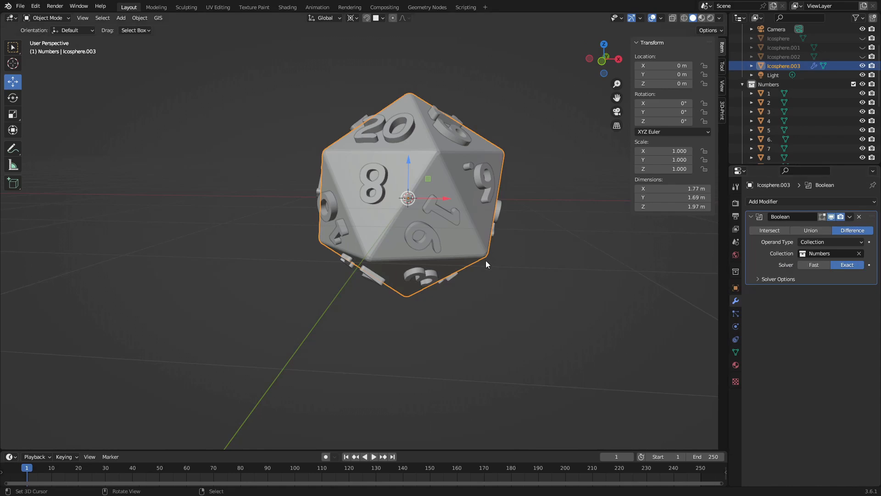
Check the Boolean cut in wireframe shading and apply the modifier to the die.
key("z")
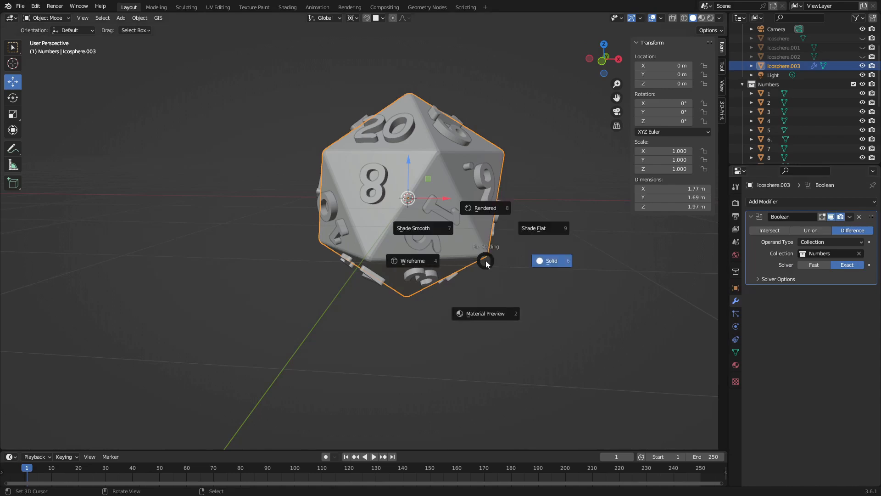
left_click(419, 260)
middle_click_drag(458, 236, 399, 250)
scroll(382, 247, "up", 5)
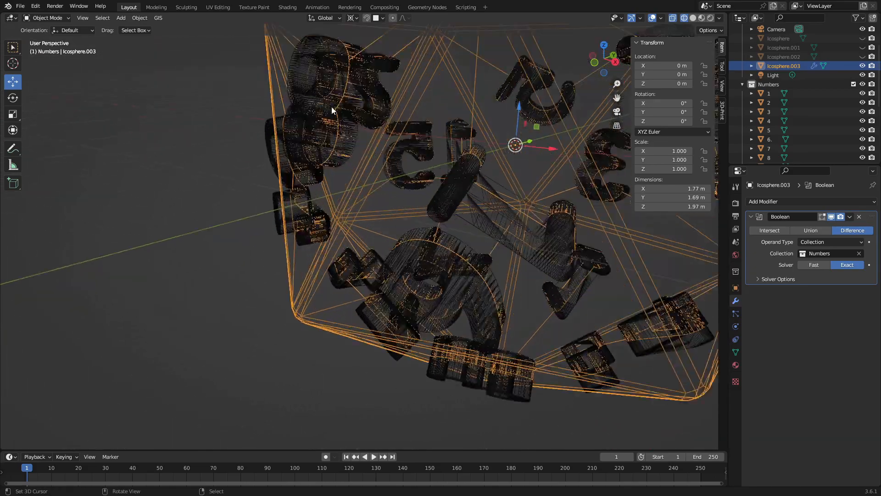
middle_click_drag(325, 109, 421, 114)
scroll(547, 167, "down", 4)
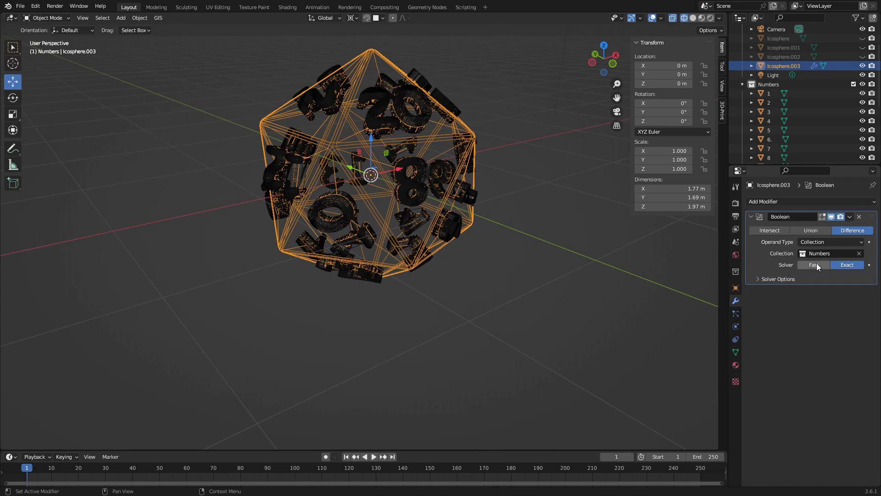
left_click(850, 219)
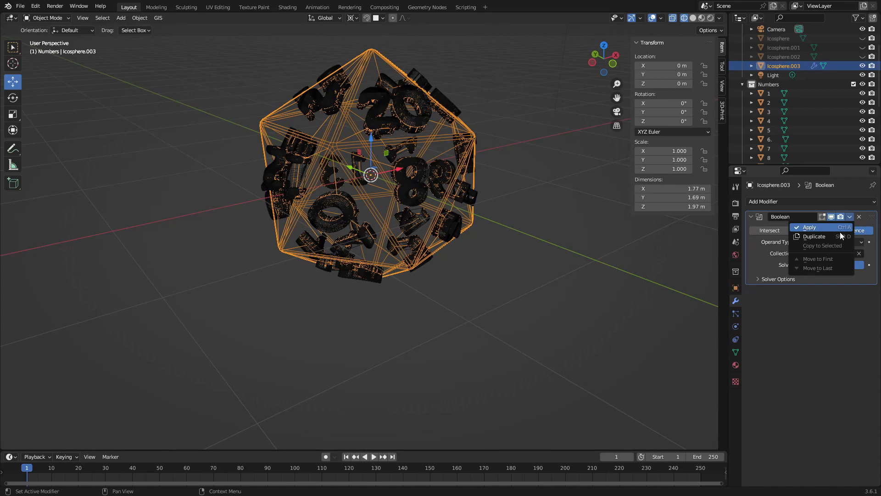
left_click(840, 232)
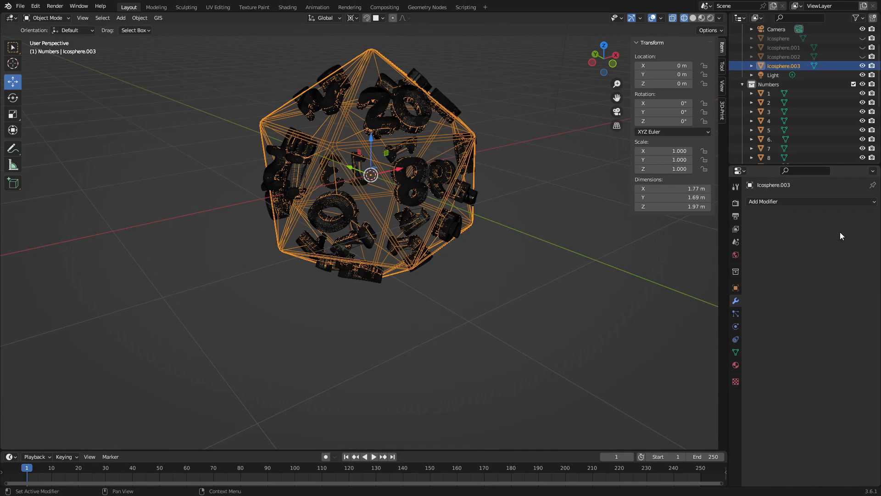
Hide the Numbers collection and return to solid shading to view the engraved die.
left_click(863, 85)
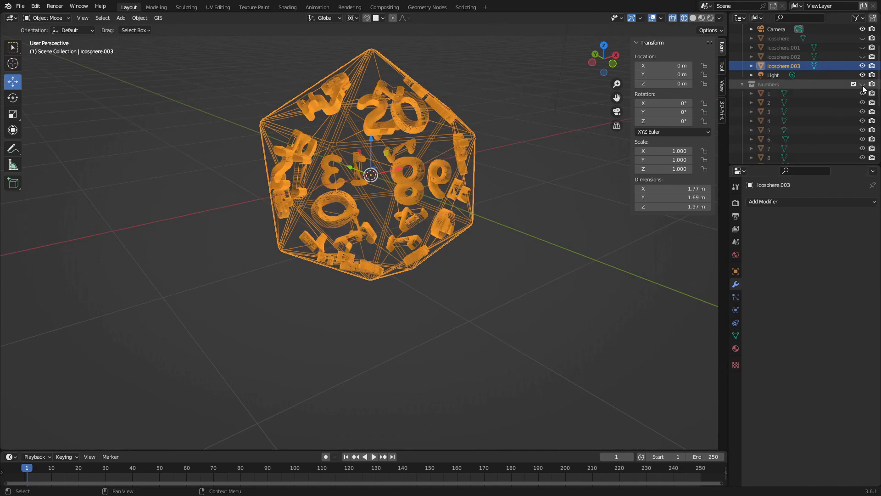
key("z")
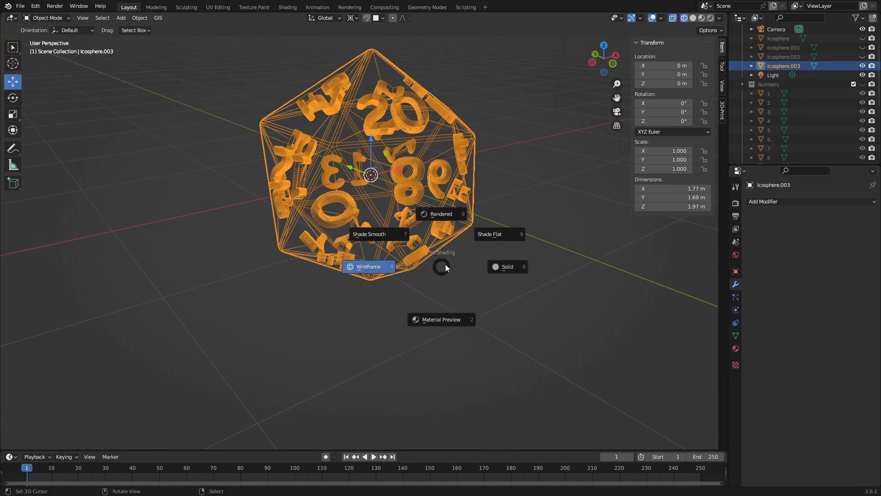
left_click(505, 266)
middle_click_drag(462, 279, 448, 263)
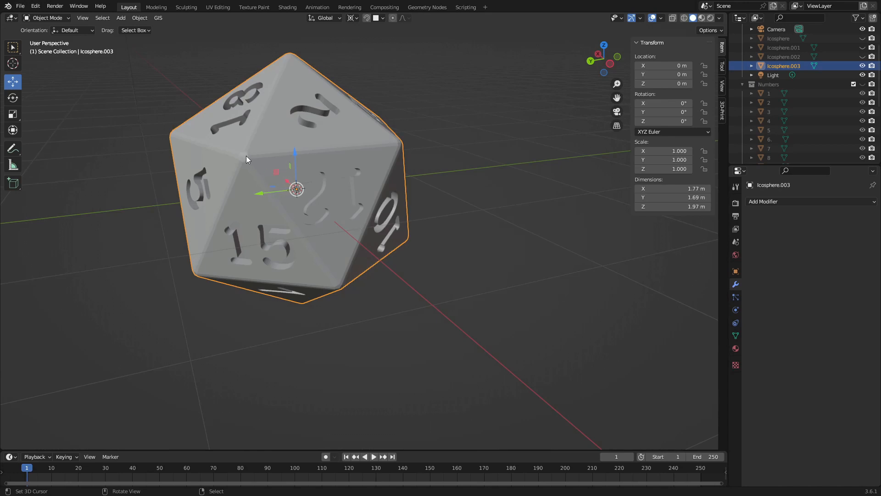
Enter Edit Mode with face selection and select the bevel face loops through the corner shared by the 18, 5, 15 and 12 faces.
key("Tab")
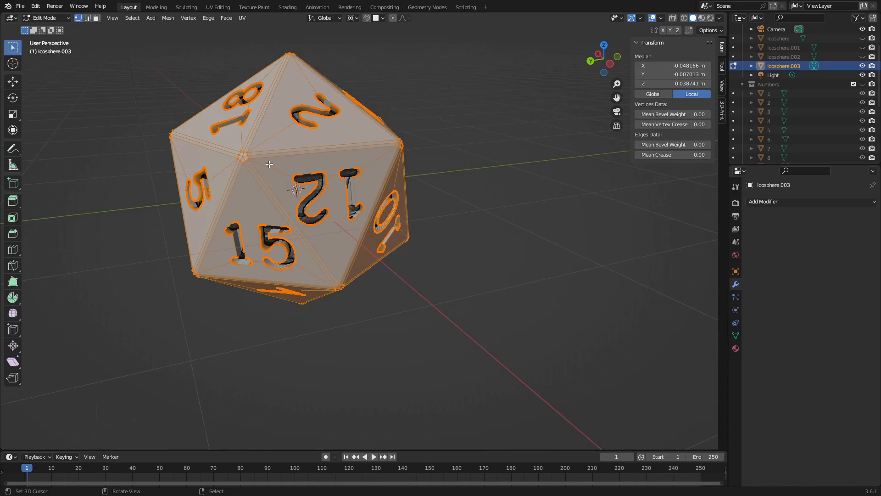
scroll(270, 164, "up", 3)
key("3")
left_click(220, 142, "alt")
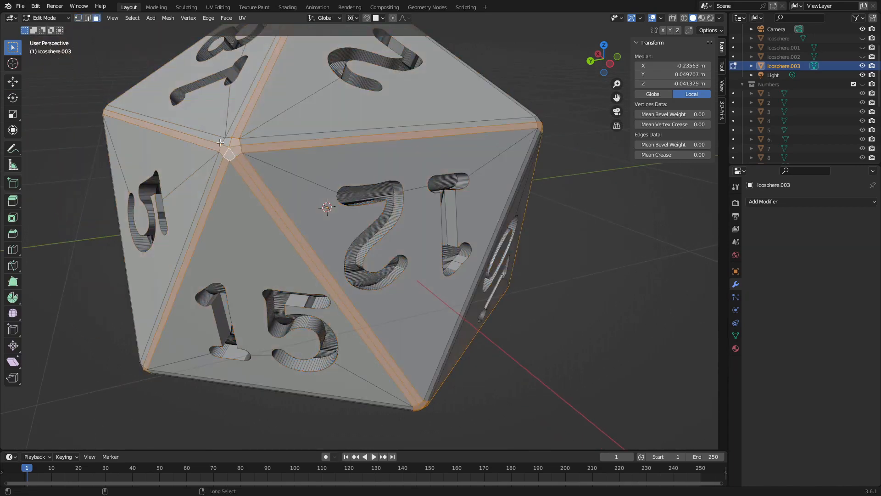
left_click(220, 143, "alt+shift")
left_click(224, 139, "alt+shift")
Add the bevel face loops meeting at the corner between the 2, 20 and 8 faces to the selection.
middle_click_drag(319, 156, 220, 184)
left_click(245, 241, "alt+shift")
left_click(252, 241, "alt+shift")
left_click(255, 246, "alt+shift")
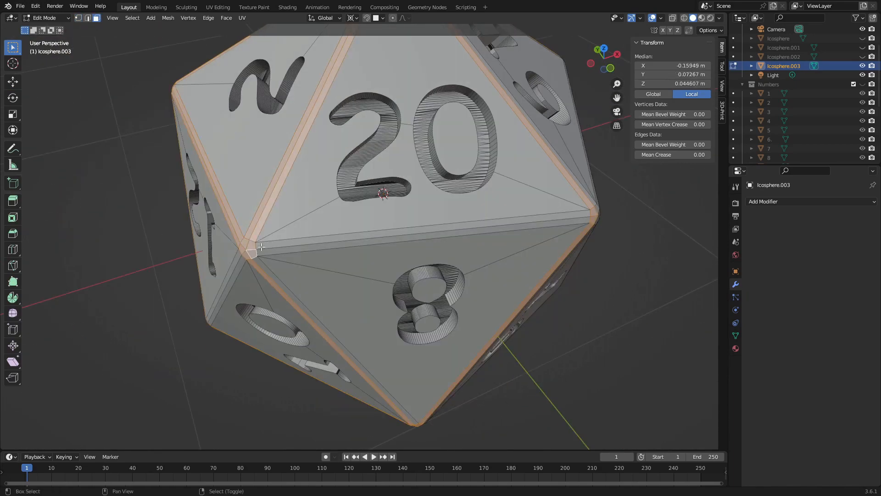
left_click(261, 247, "alt+shift")
Add the bevel face strips along the edges of the dotted 6 and 9 faces to the selection.
middle_click_drag(261, 247, 579, 245)
left_click(590, 251, "alt+shift")
right_click(601, 269, "shift")
right_click(600, 280, "shift")
right_click(459, 92, "shift")
right_click(467, 93, "shift")
right_click(511, 93, "shift")
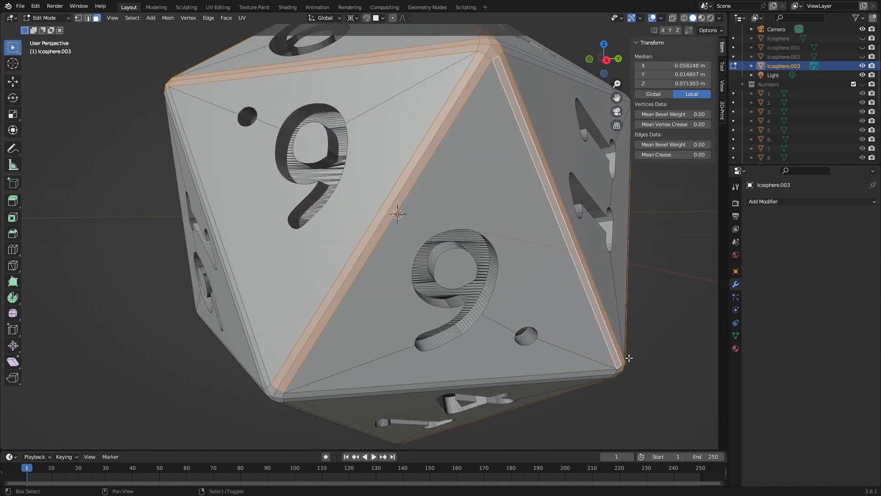
right_click(616, 373, "alt+shift")
middle_click_drag(597, 348, 450, 193)
right_click(316, 67, "alt+shift")
right_click(311, 66, "alt+shift")
Add the bevel face strips around the lower corner between the 3, 14 and 17 faces to the selection.
middle_click_drag(390, 119, 480, 142)
right_click(510, 199, "shift")
right_click(434, 307, "shift")
right_click(435, 325, "shift")
right_click(412, 317, "shift")
right_click(453, 314, "shift")
right_click(409, 341, "shift")
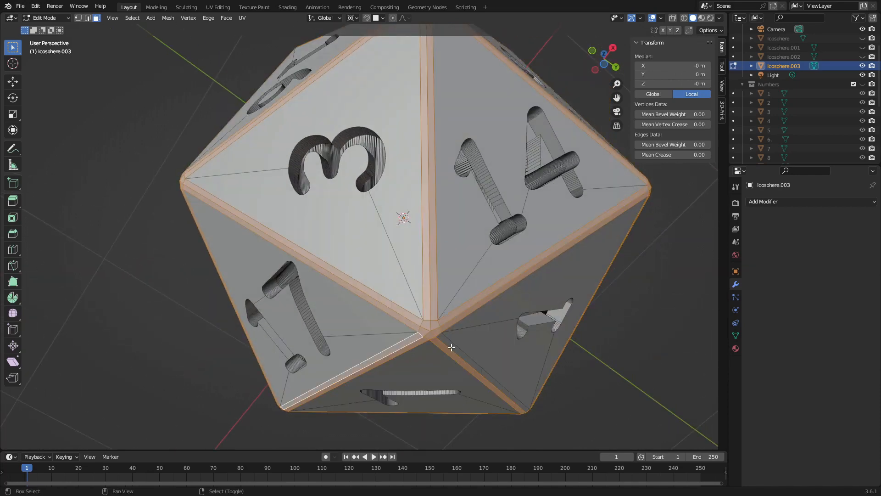
middle_click_drag(452, 348, 530, 367)
right_click(534, 263, "shift")
right_click(538, 264, "shift")
Extend the selection to the missing bevel strips around the 11 face and its neighbouring edges.
scroll(514, 257, "down", 3)
middle_click_drag(395, 213, 410, 266)
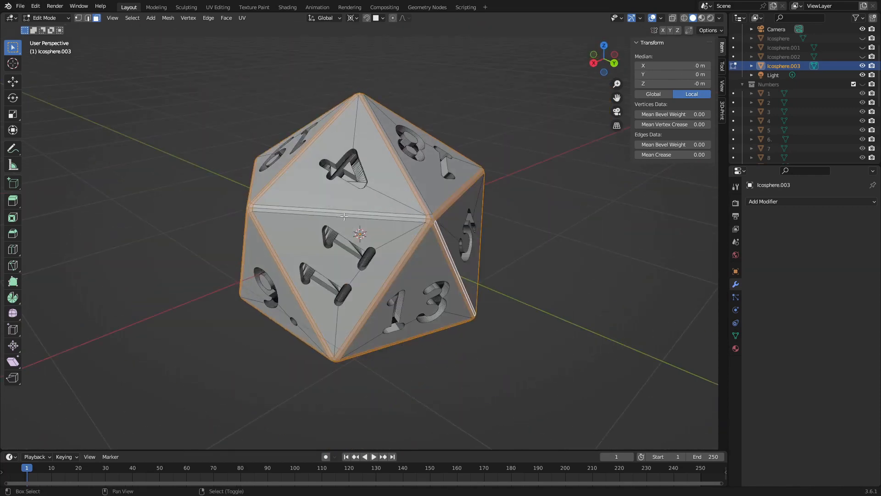
right_click(343, 214, "shift")
right_click(344, 211, "shift")
scroll(357, 209, "up", 3)
right_click(530, 187, "shift")
right_click(524, 178, "shift")
scroll(505, 179, "down", 2)
Check the selection around the die and add the missing bevel strip between the 12 and 10 faces.
key("z")
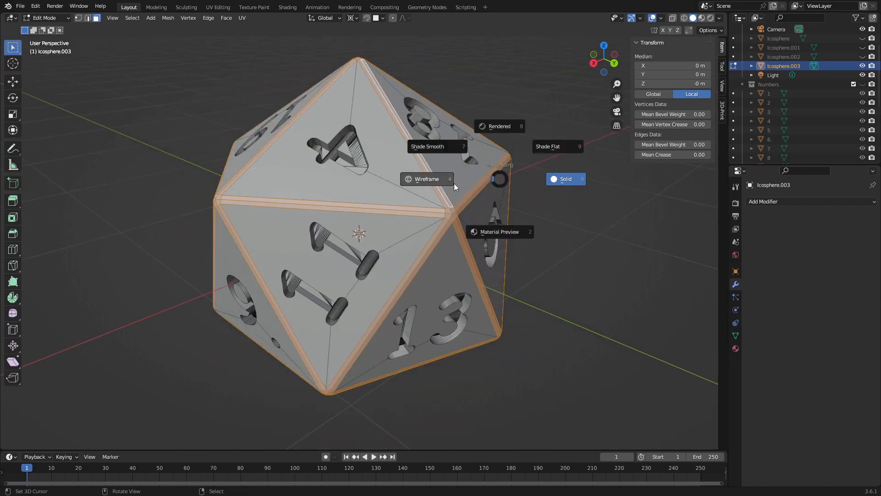
left_click(451, 184)
mouse_move(457, 195)
middle_mouse_down()
mouse_move(307, 224)
mouse_move(326, 194)
middle_mouse_up()
key("z")
left_click(399, 193)
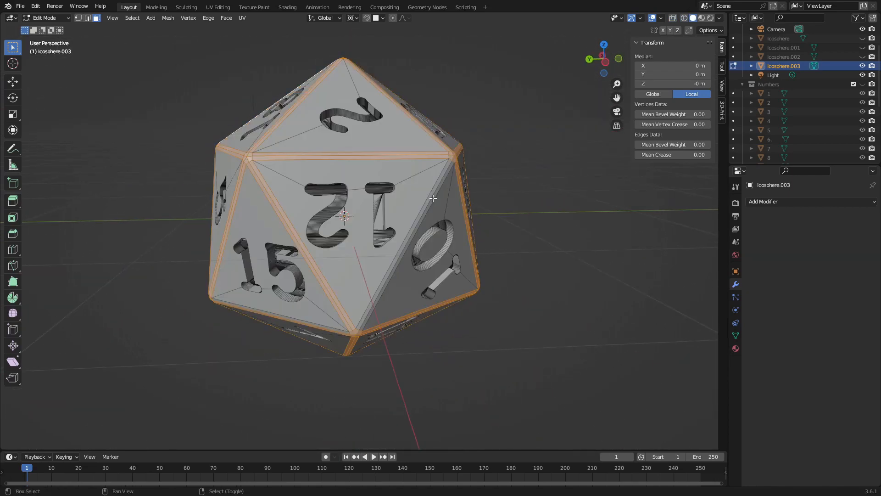
mouse_move(433, 198)
middle_mouse_down()
mouse_move(342, 208)
mouse_move(431, 200)
middle_mouse_up()
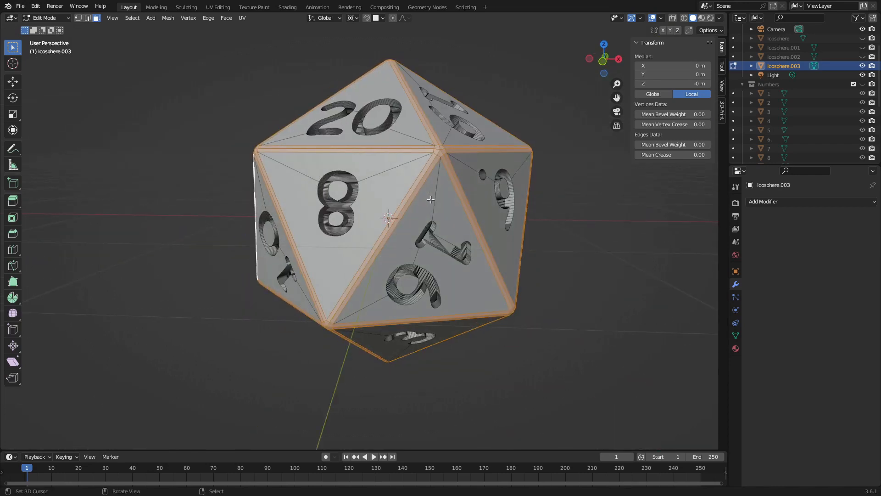
Shade the selected bevel edge faces smooth and return to Object Mode.
key("F3")
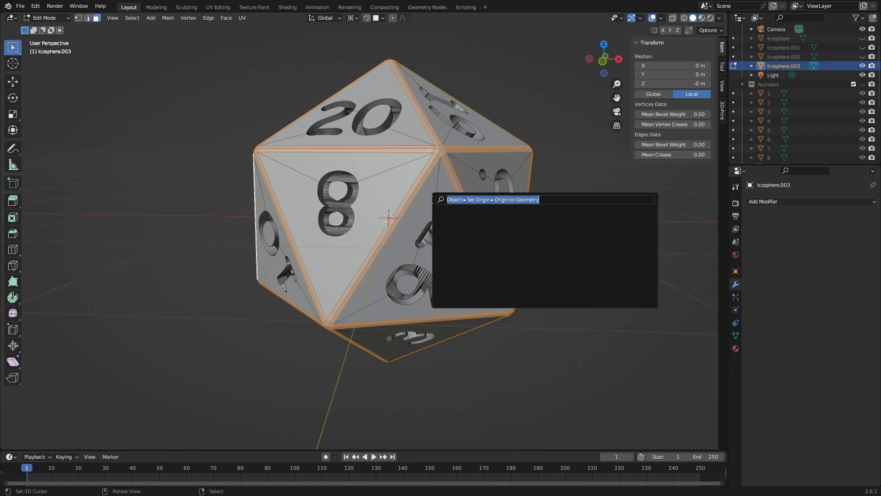
type("smoo")
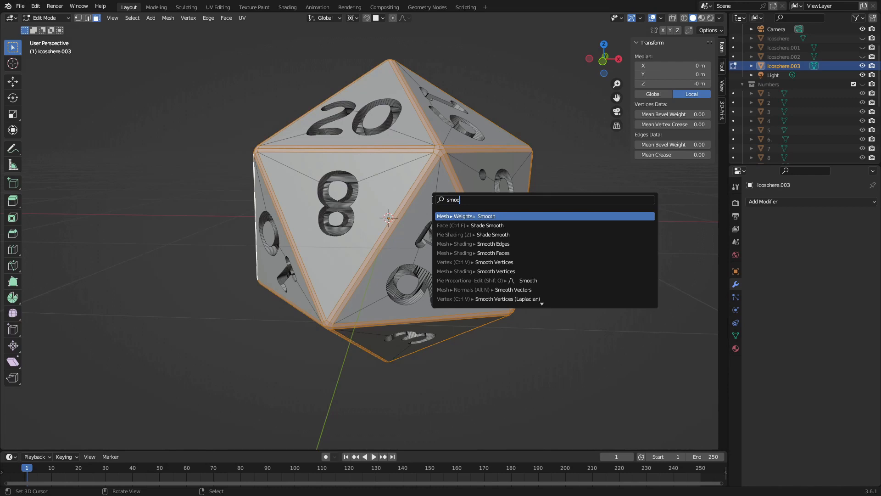
key("Down")
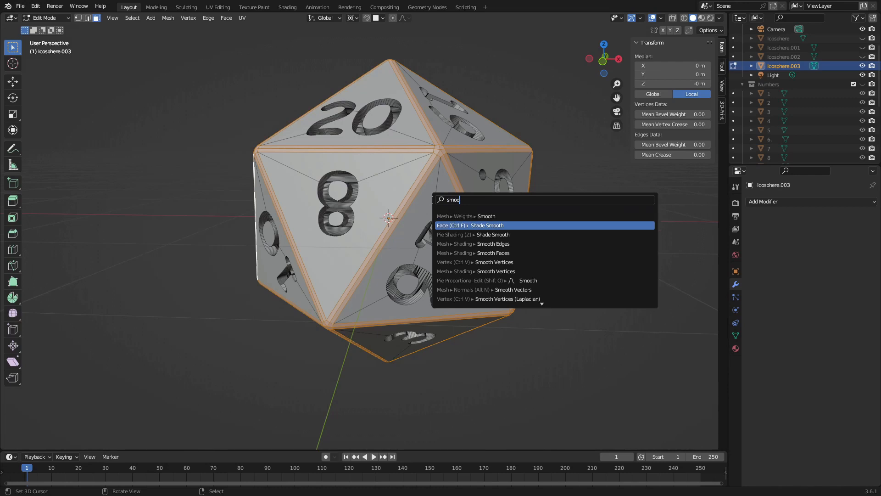
key("Return")
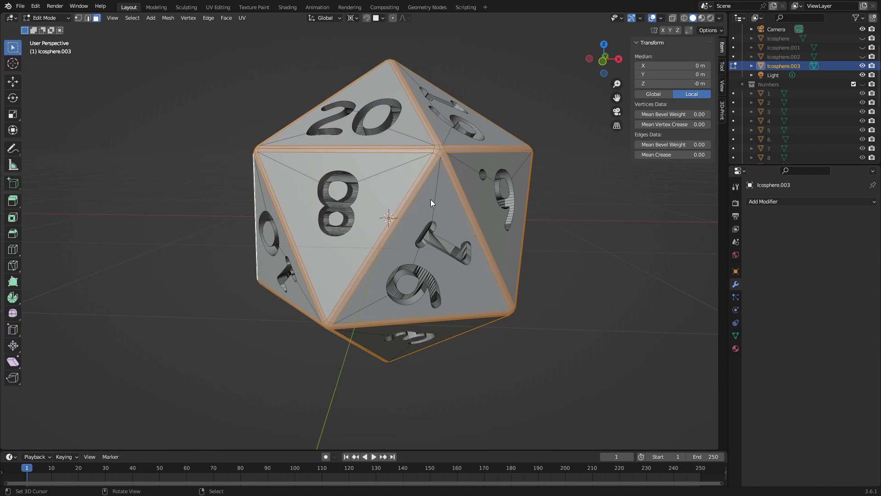
key("Tab")
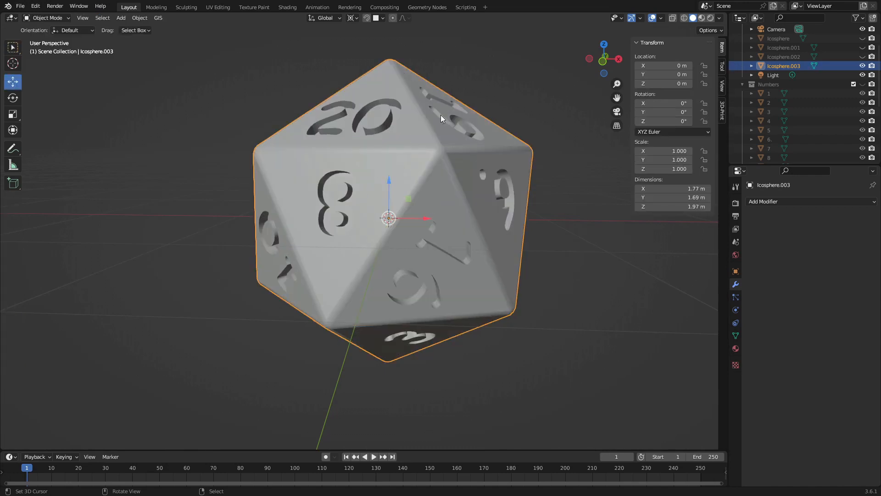
Examine the coloured die and its Numbers, Edge and Faces materials, including a close look at the engraved 20.
middle_click_drag(448, 147, 500, 191)
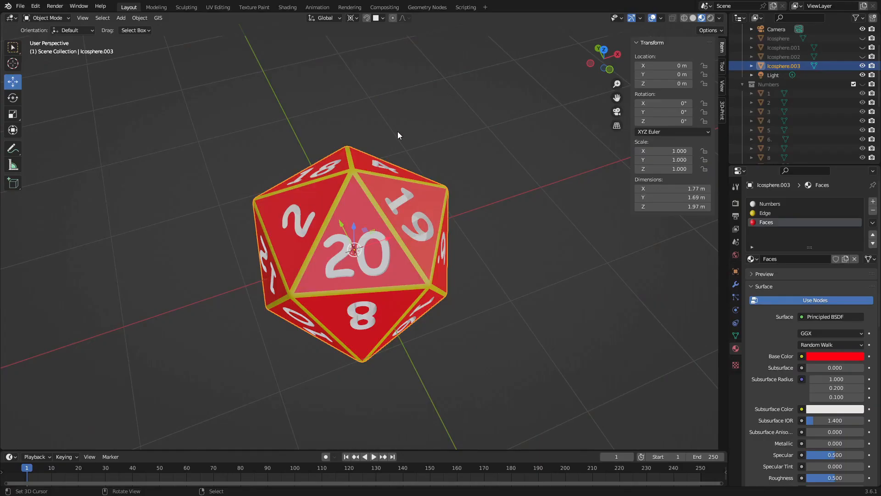
scroll(416, 240, "down", 3)
scroll(394, 250, "up", 3)
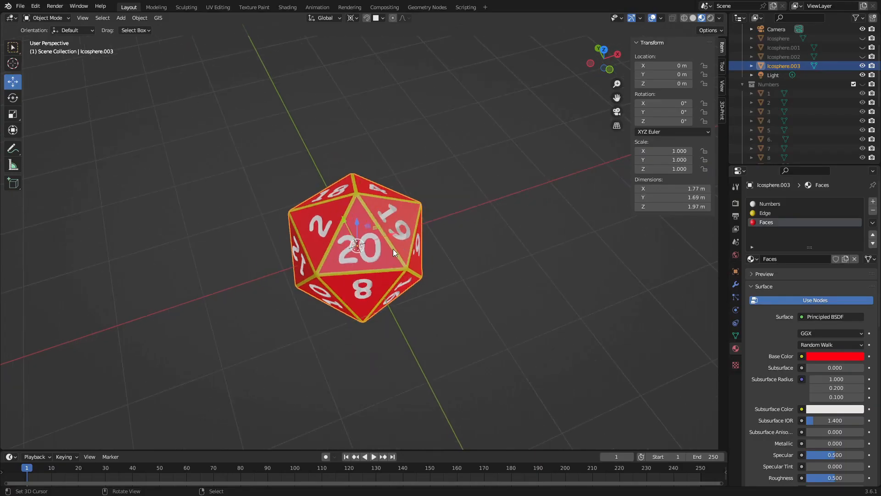
middle_click_drag(394, 248, 363, 257)
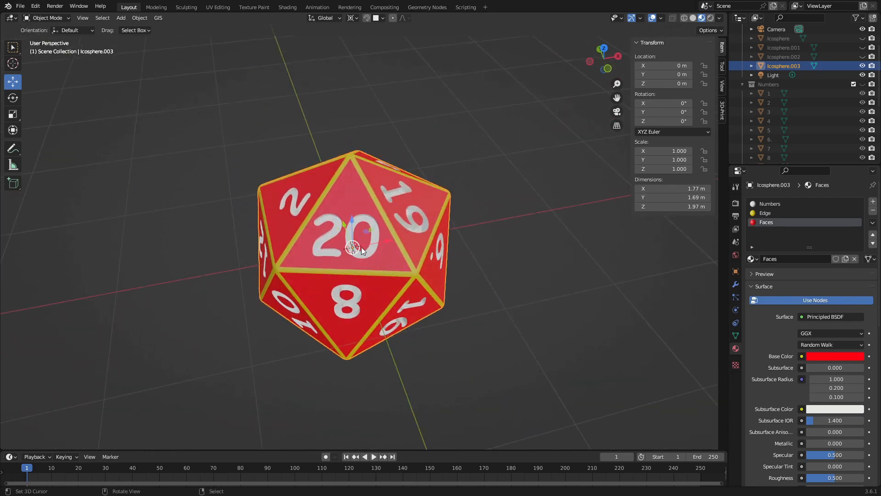
left_click(777, 214)
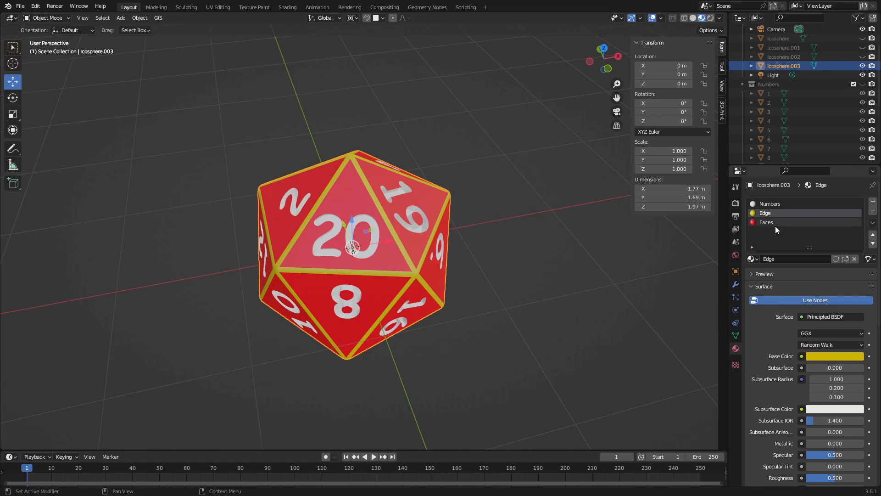
left_click(775, 224)
left_click(779, 204)
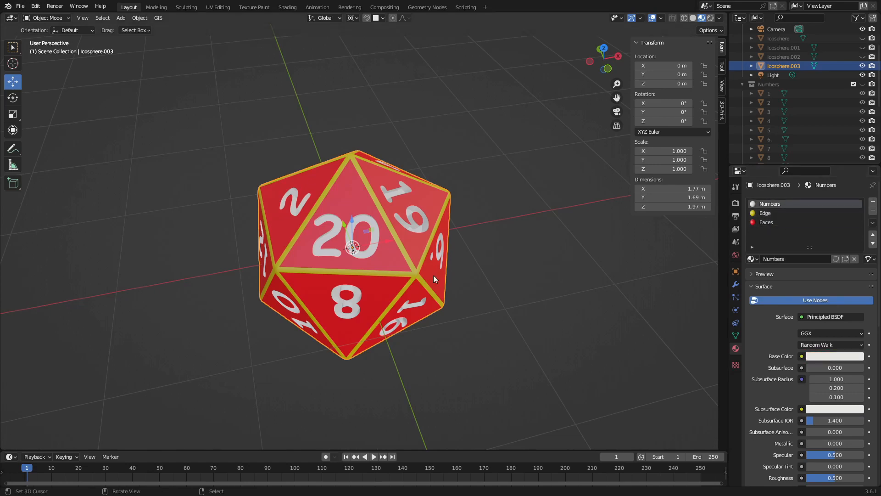
scroll(313, 283, "up", 3)
middle_click_drag(314, 274, 355, 241)
scroll(345, 258, "up", 6)
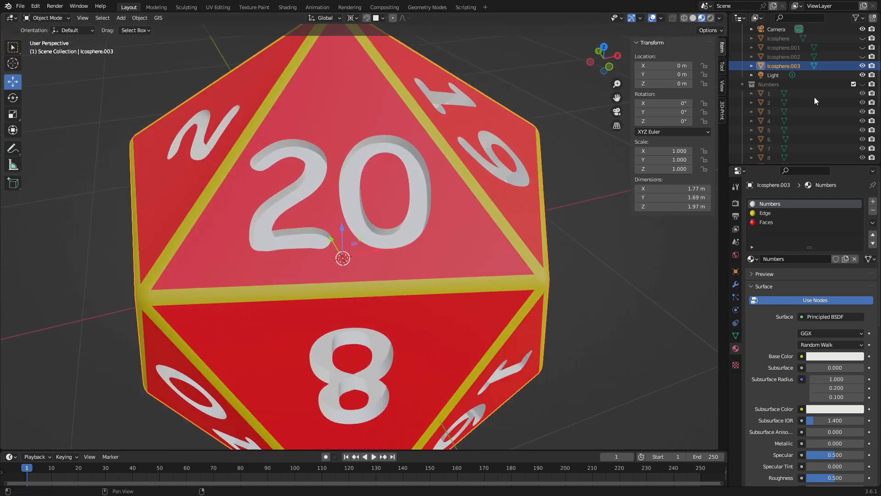
Hide Icosphere.003, then show Icosphere.001 and select it.
left_click(862, 65)
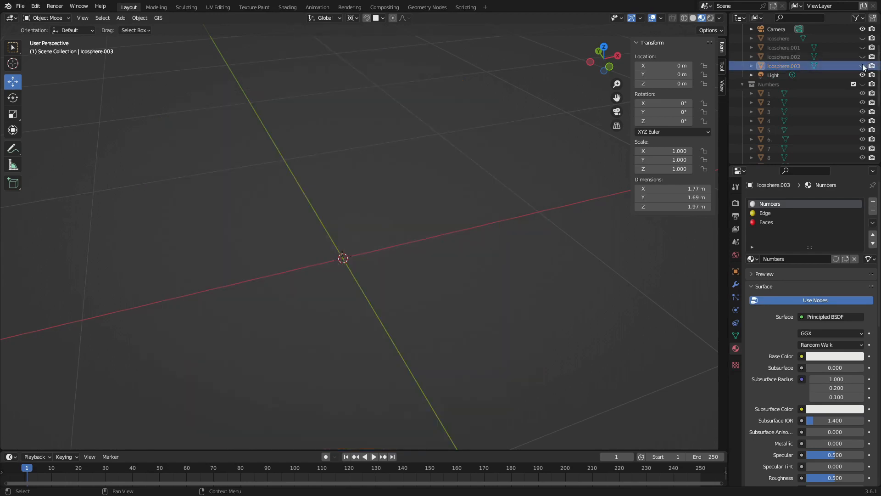
left_click(862, 48)
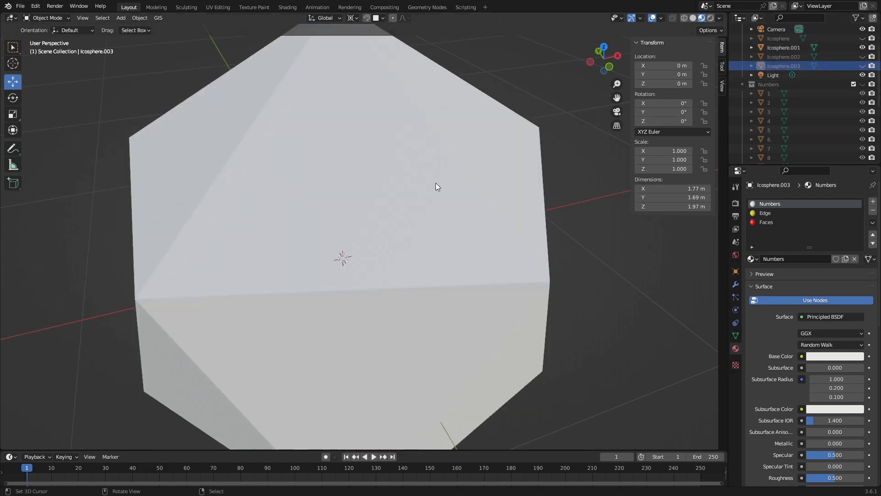
left_click(436, 187)
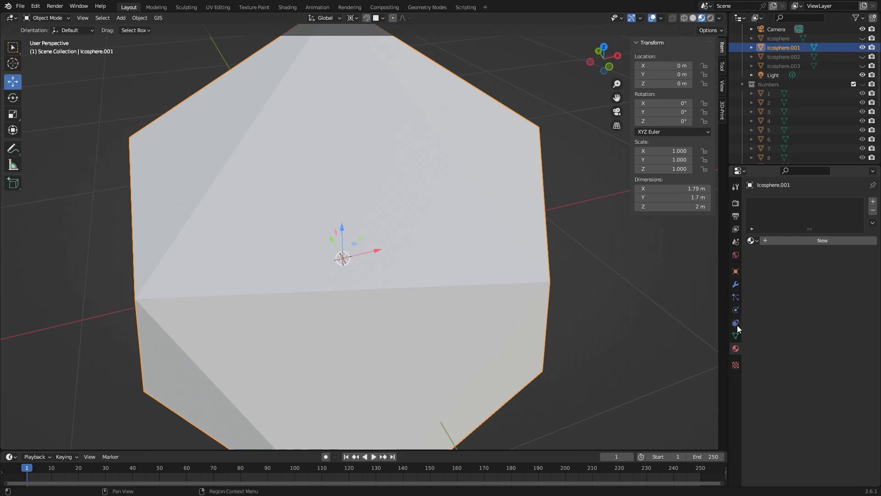
Cut the Numbers collection out of Icosphere.001 with a Difference Boolean modifier using the Collection operand type, and apply it.
left_click(737, 337)
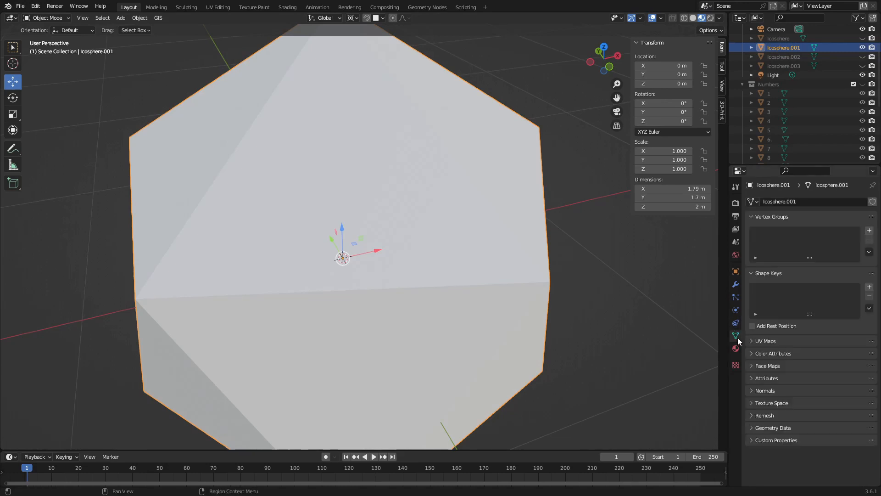
left_click(739, 286)
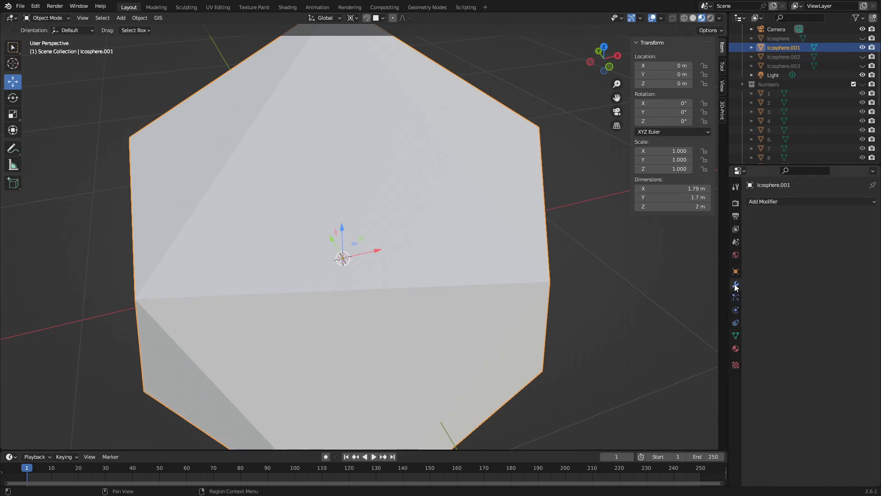
left_click(792, 200)
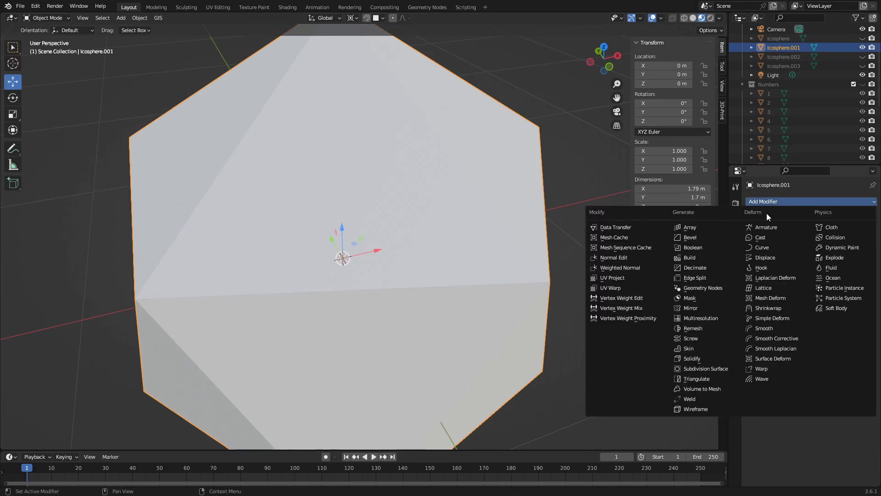
left_click(692, 248)
left_click(815, 252)
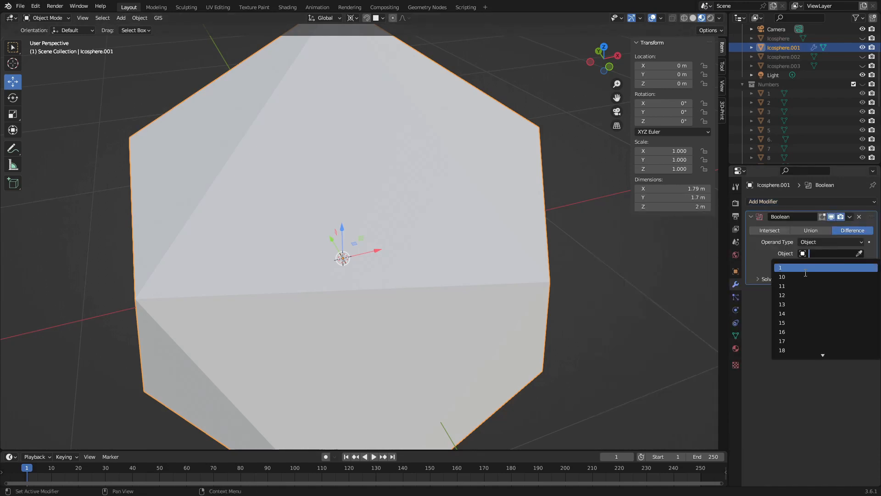
key("Escape")
left_click(816, 243)
left_click(813, 256)
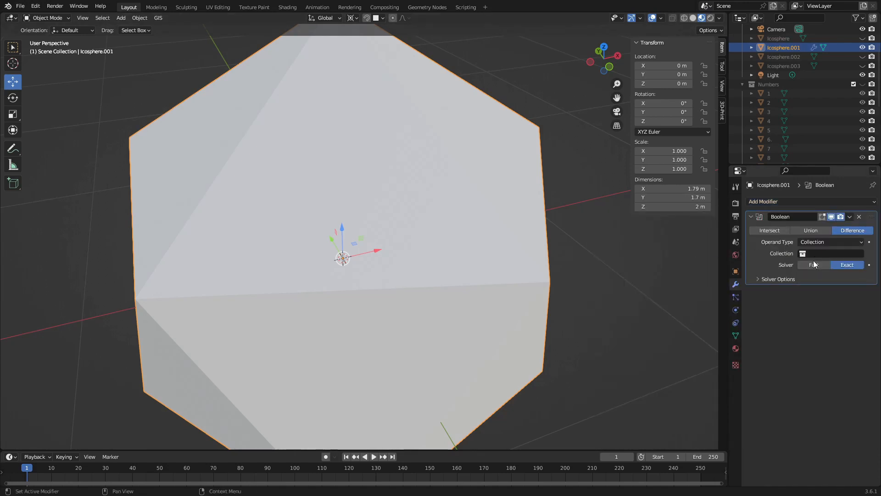
left_click(817, 252)
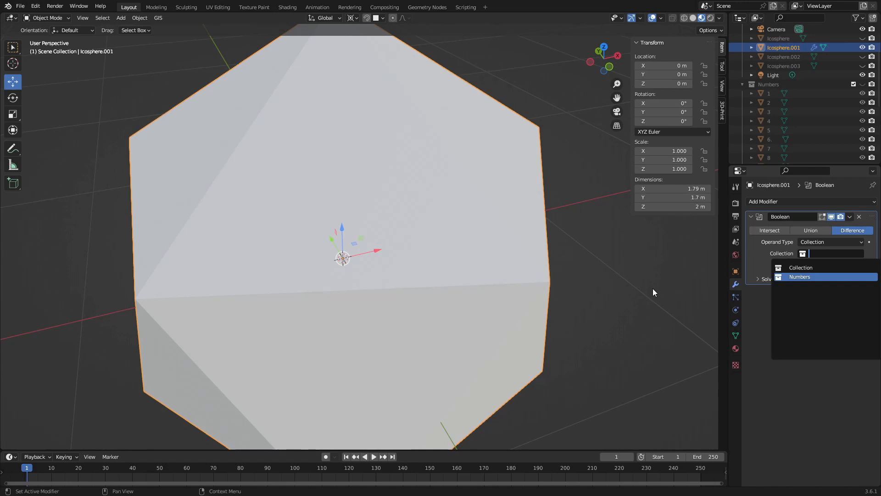
key("Return")
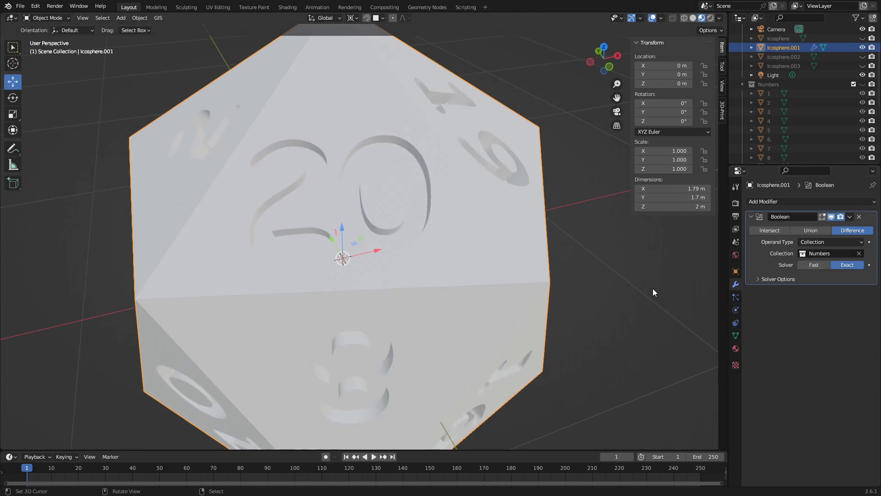
left_click(849, 216)
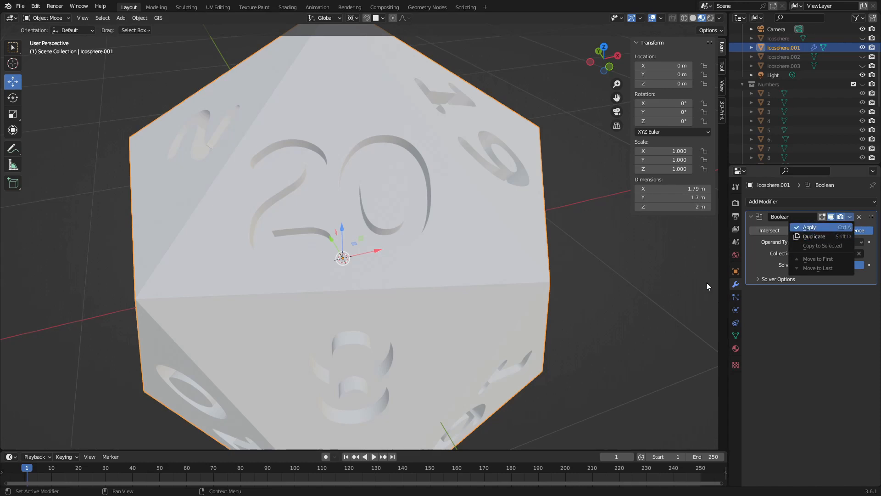
key("Return")
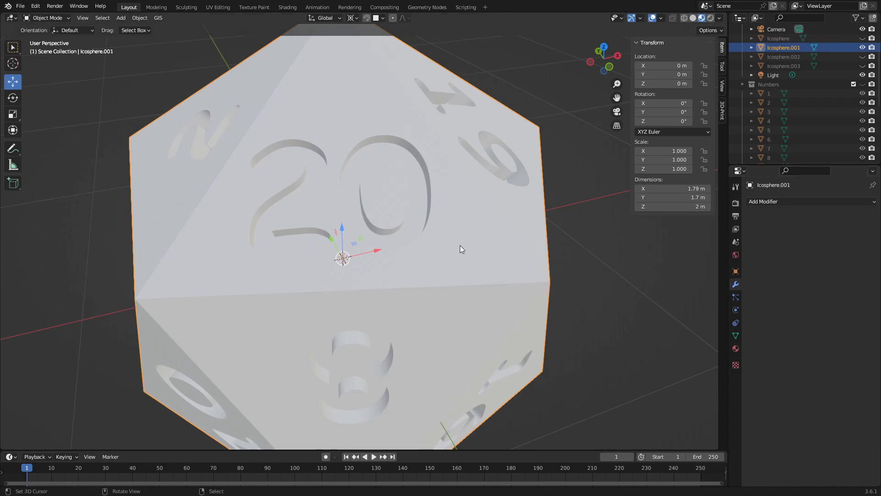
In Edit Mode, add two new materials to Icosphere.001 and assign the second one to the selected outer faces.
key("Tab")
middle_click_drag(459, 249, 541, 230)
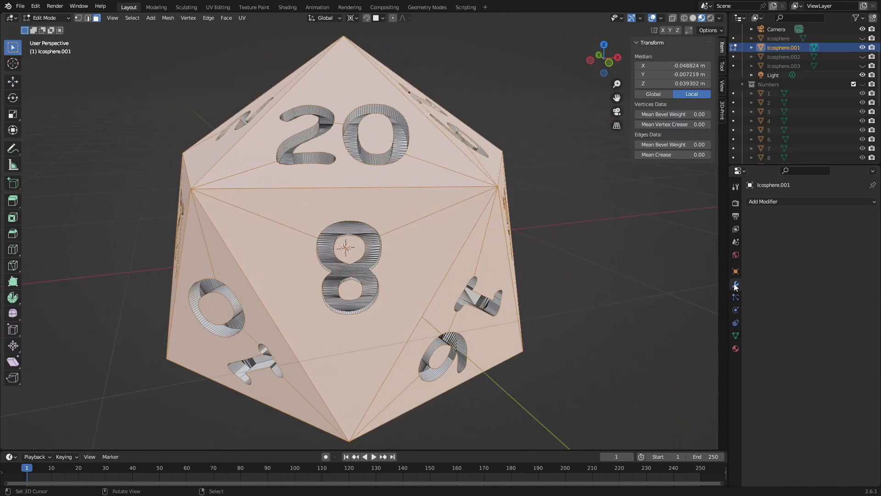
left_click(736, 347)
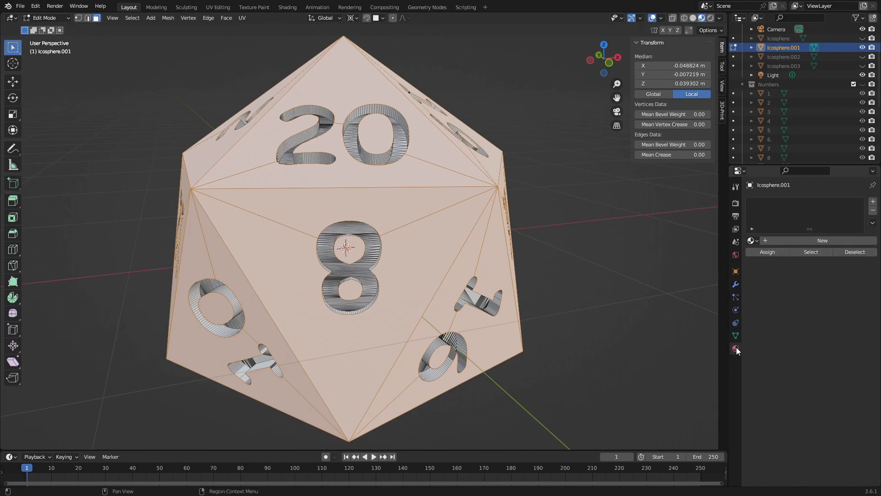
left_click(774, 240)
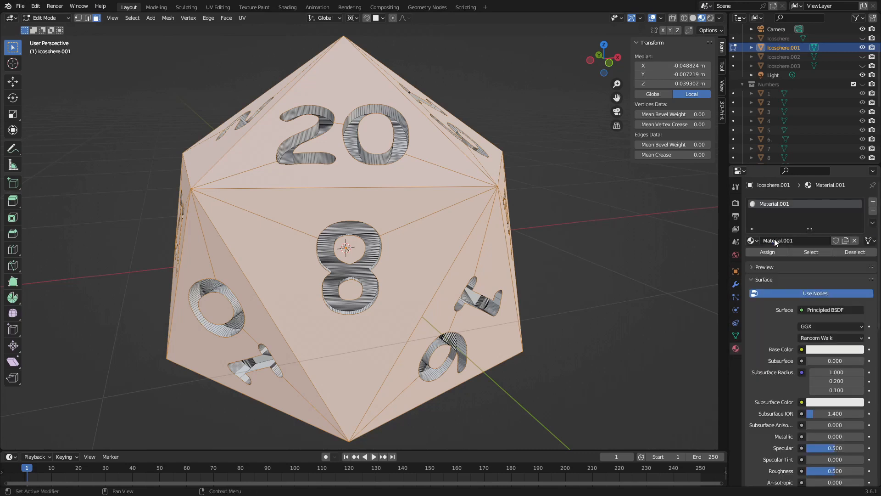
left_click(873, 202)
left_click(795, 257)
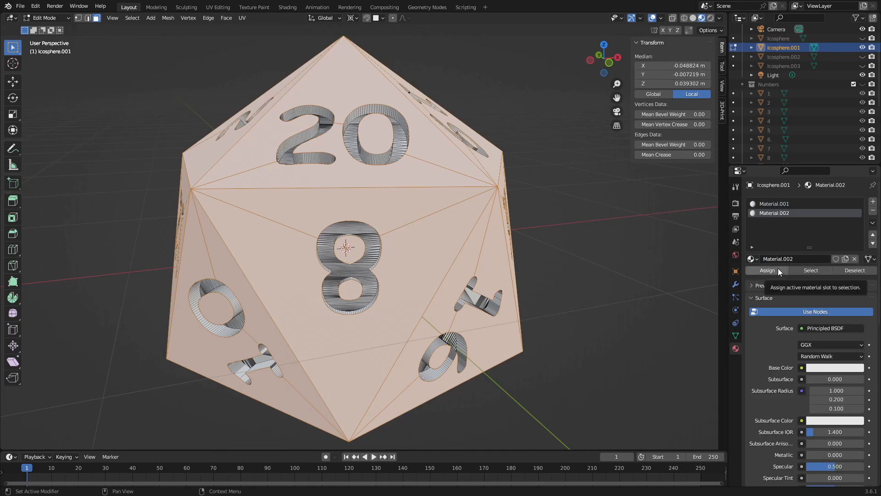
left_click(778, 270)
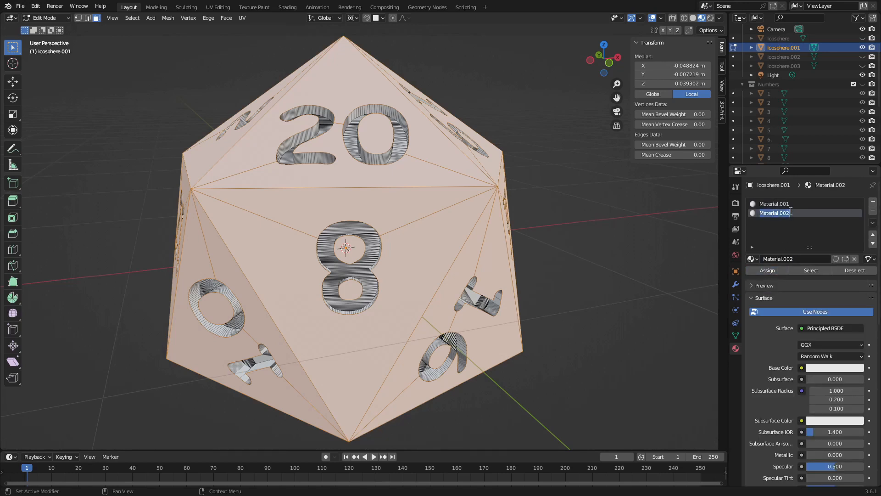
Rename the second material Faces and the first material Numbers.
type("Faces")
key("Return")
left_click(789, 206)
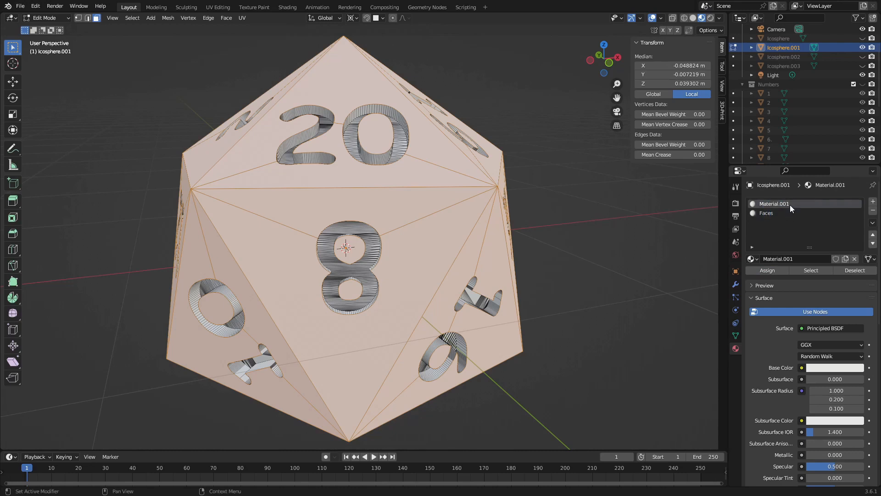
type("Numbers")
key("Return")
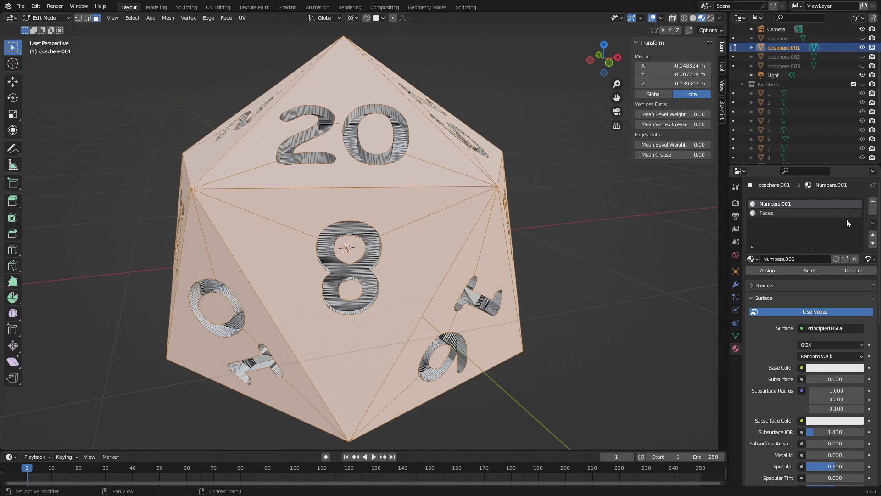
Replace the first slot's material with the existing Numbers material and the second slot's with the red Faces.001 material.
left_click(752, 259)
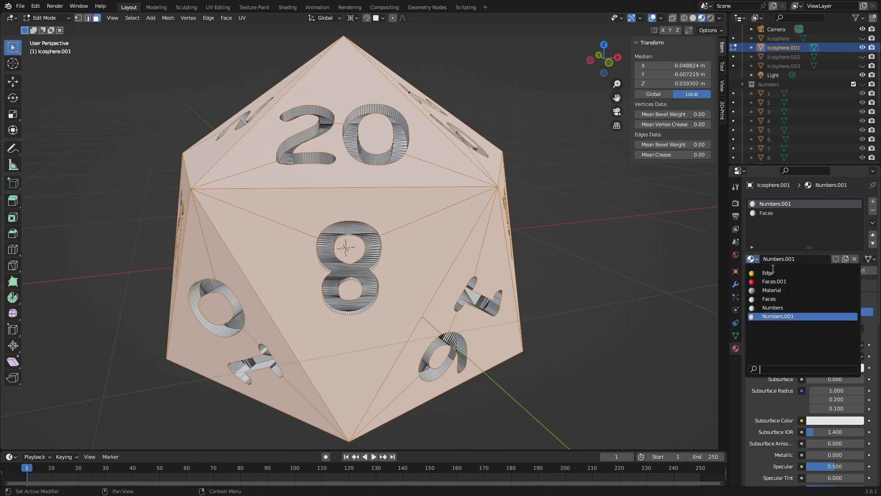
left_click(784, 308)
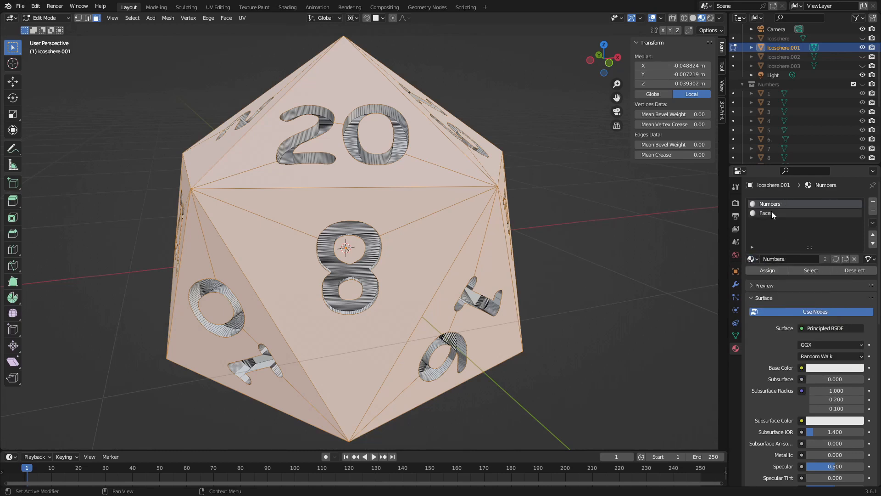
left_click(772, 212)
left_click(751, 258)
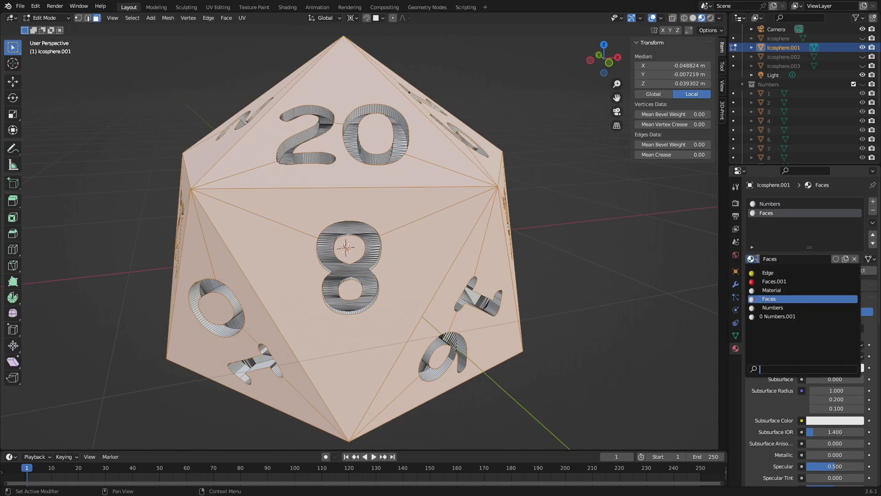
left_click(780, 281)
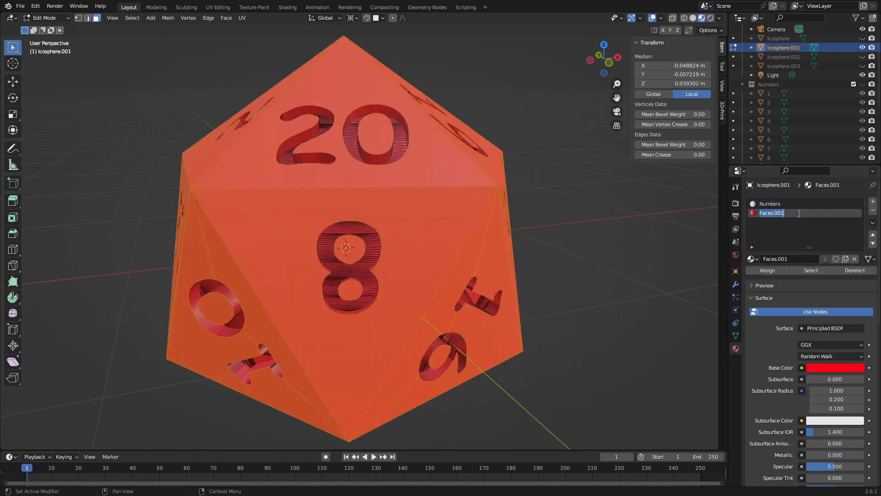
Try to remove the .001 suffix from the red Faces.001 material's name.
double_click(798, 213)
key("BackSpace")
key("BackSpace")
key("BackSpace")
key("BackSpace")
double_click(798, 213)
left_click(798, 214)
key("BackSpace")
key("BackSpace")
key("BackSpace")
key("BackSpace")
Deselect all faces of the die.
left_click(601, 203)
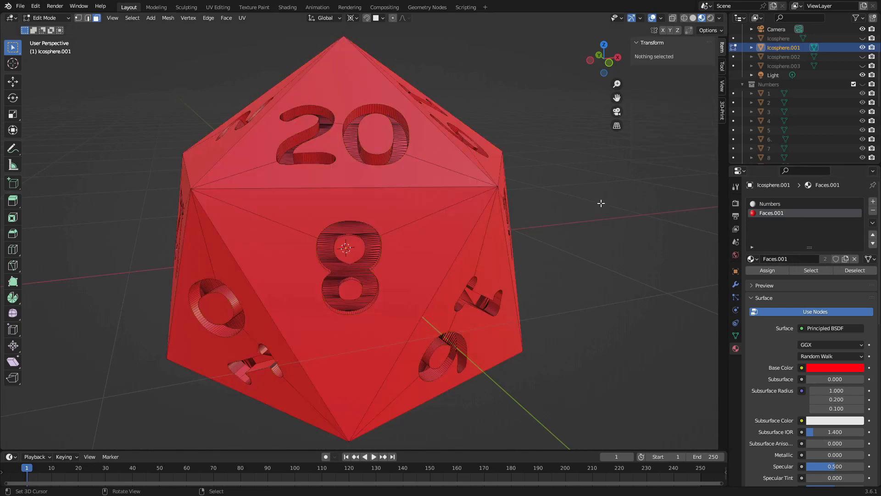
middle_click_drag(570, 241, 570, 233)
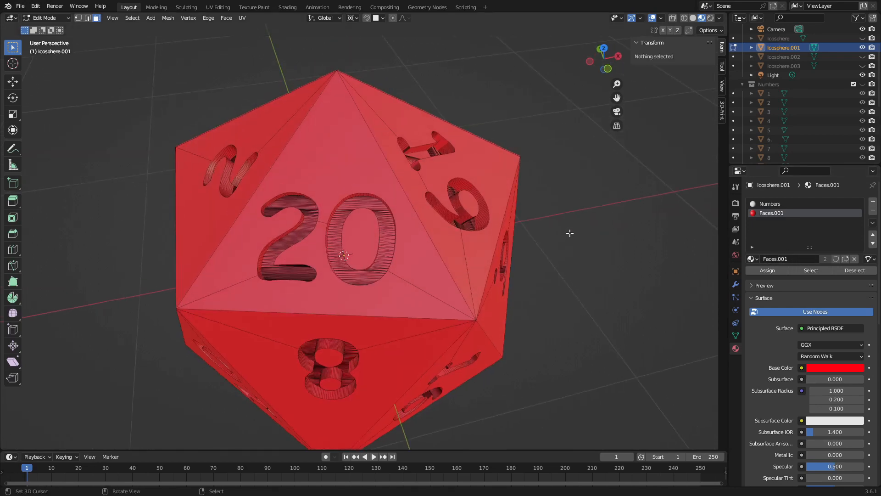
left_click(522, 33)
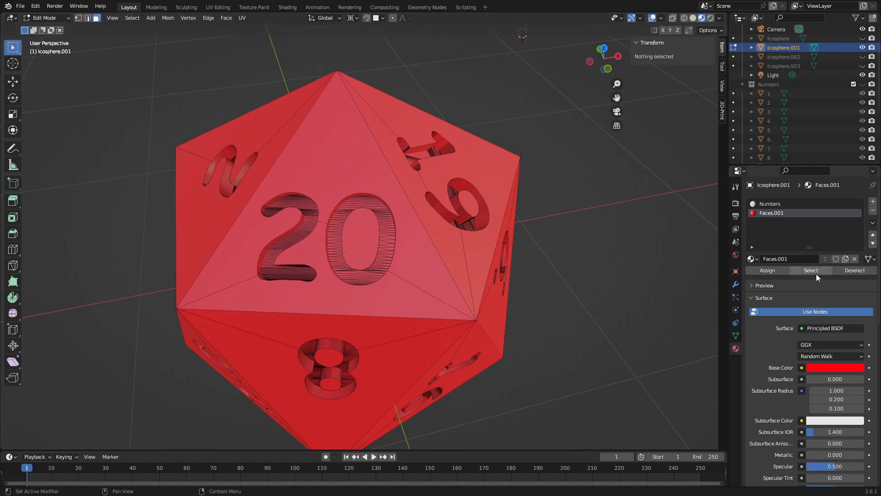
left_click(798, 273)
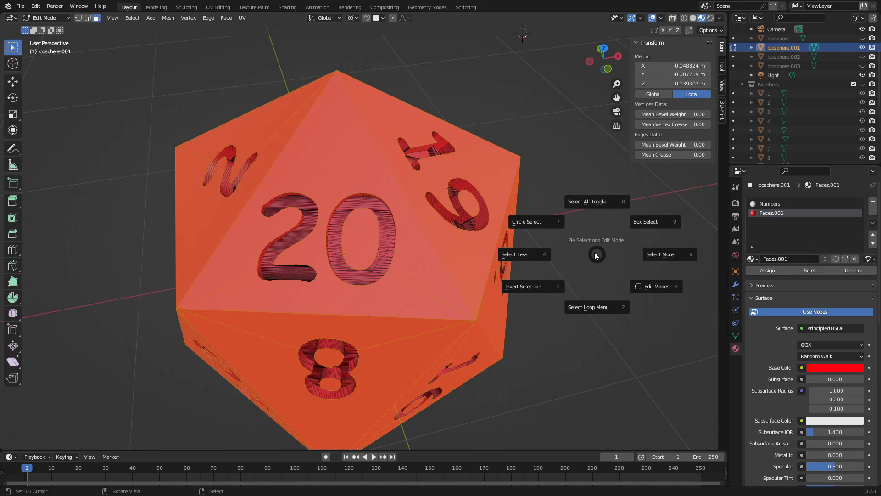
left_click(602, 203)
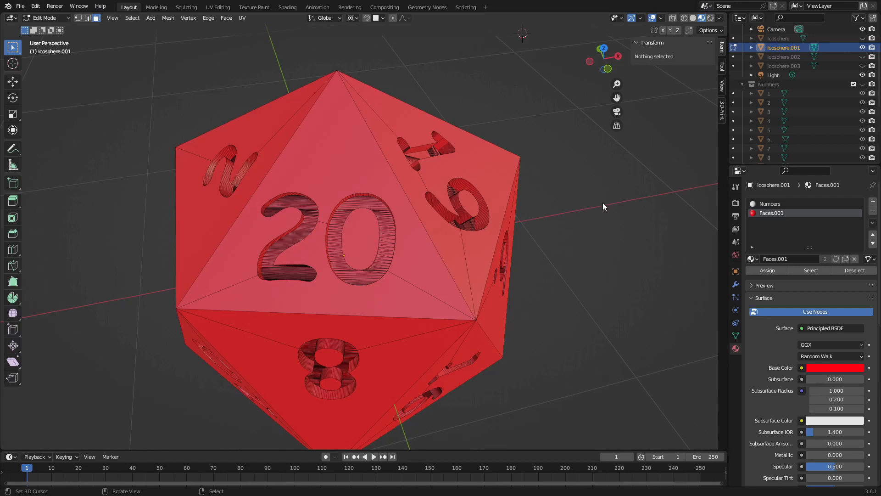
Select all of the die's faces except those assigned to the Faces.001 material, leaving only the engraved number faces selected.
key("a")
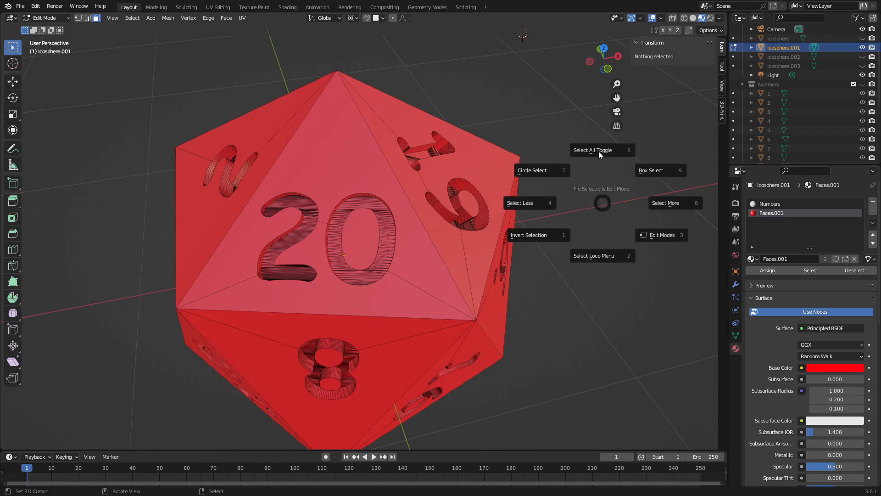
left_click(599, 151)
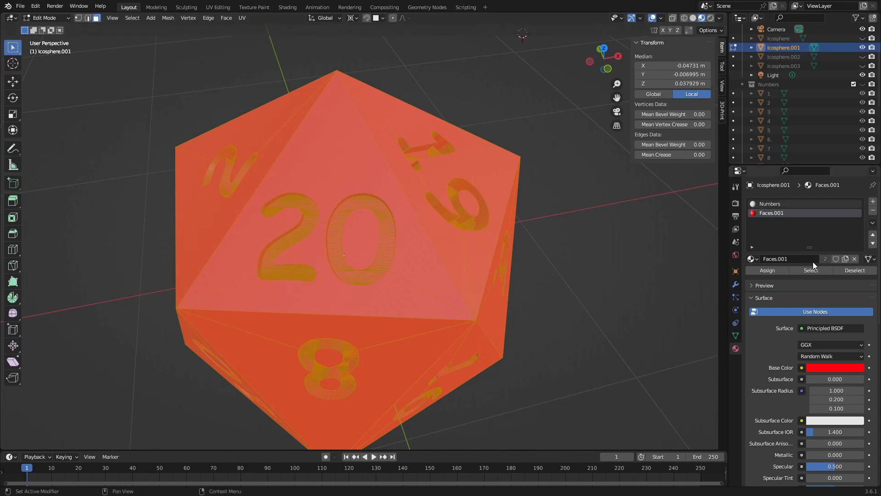
left_click(850, 269)
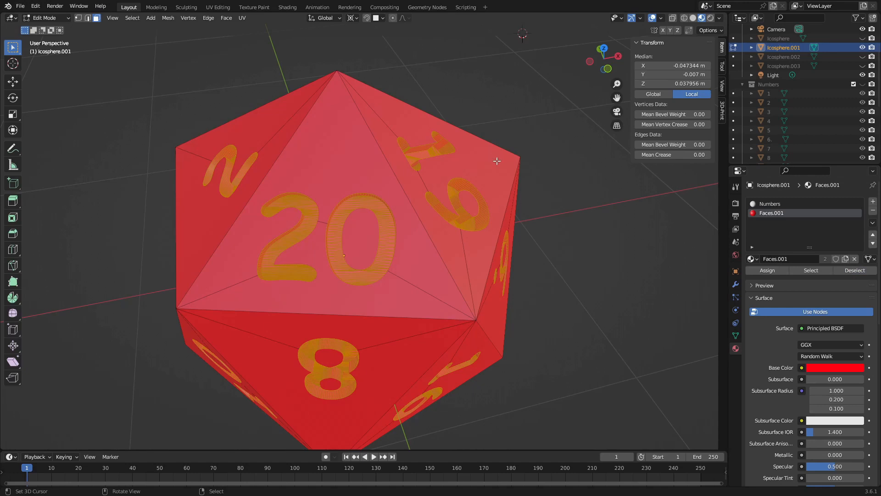
Assign the Numbers material to the selected engraved faces and return to Object Mode to inspect the die.
left_click(771, 208)
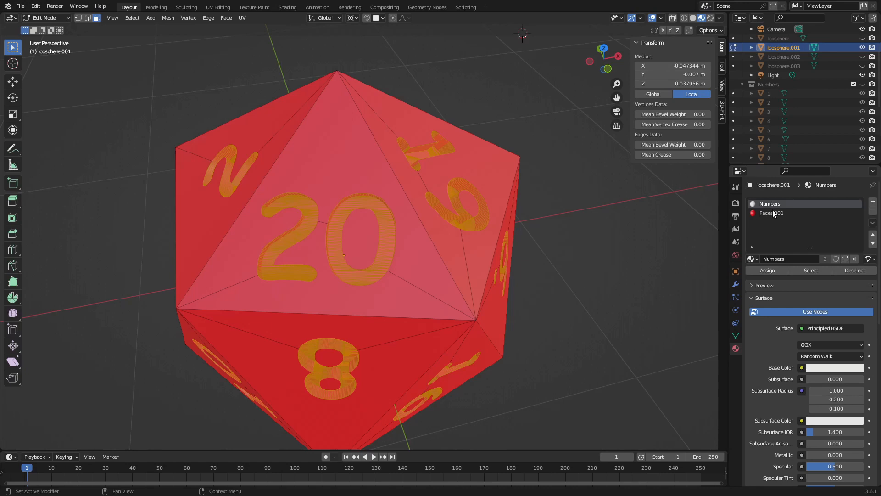
left_click(778, 273)
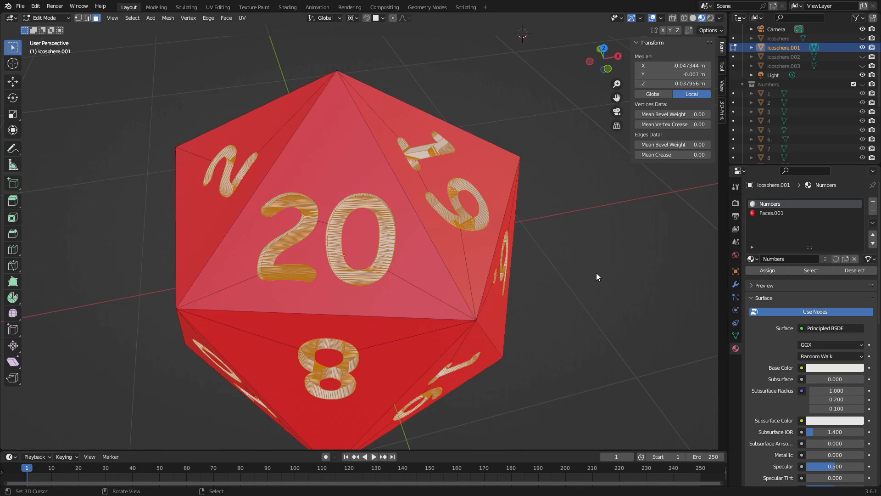
key("Tab")
scroll(480, 289, "down", 3)
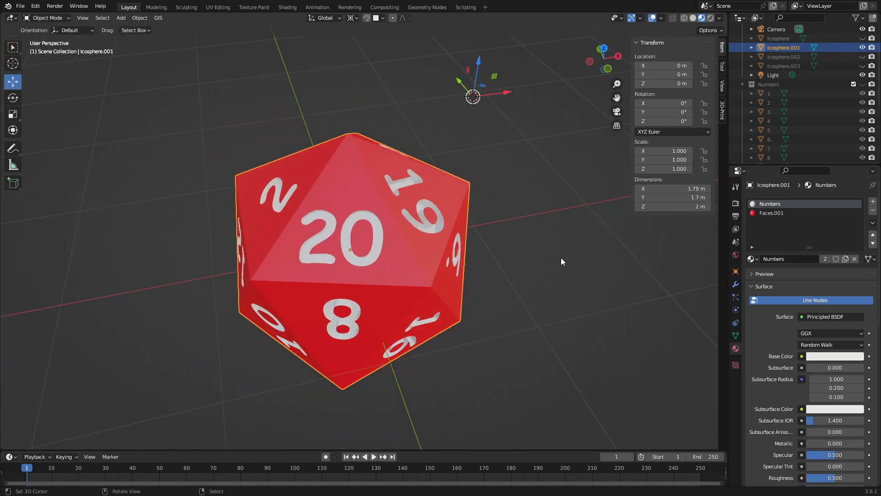
middle_click_drag(561, 258, 570, 257)
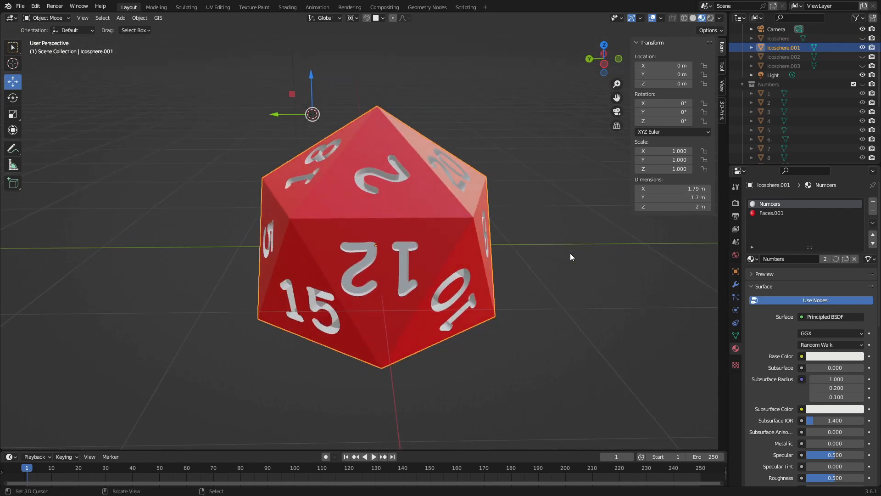